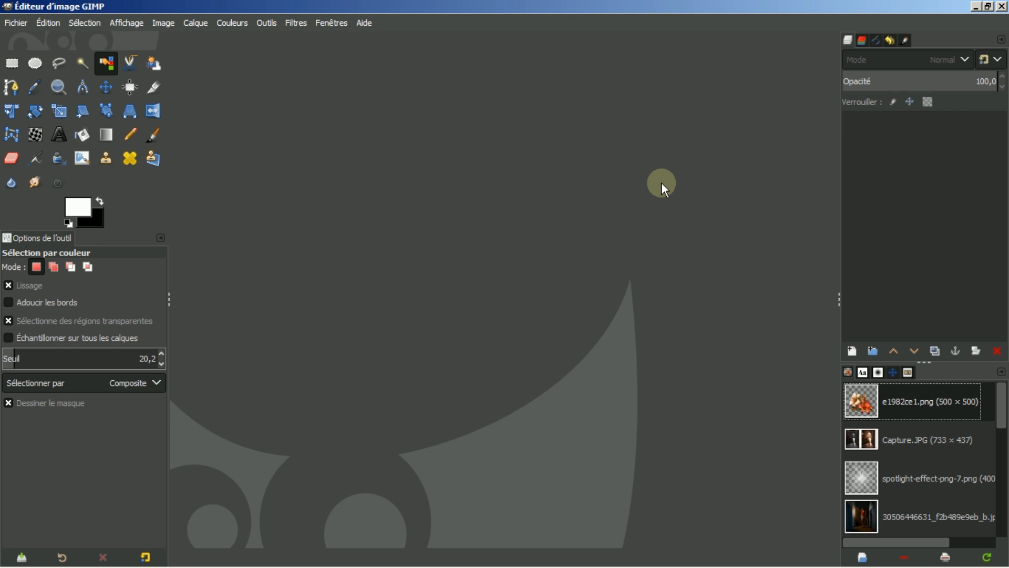
Step: Open the e1982ce1.png flower image and choose the Array [Regular] filter from Arrays & Tiles in G'MIC-Qt
{"action": "double_click", "coordinate": [913, 405]}
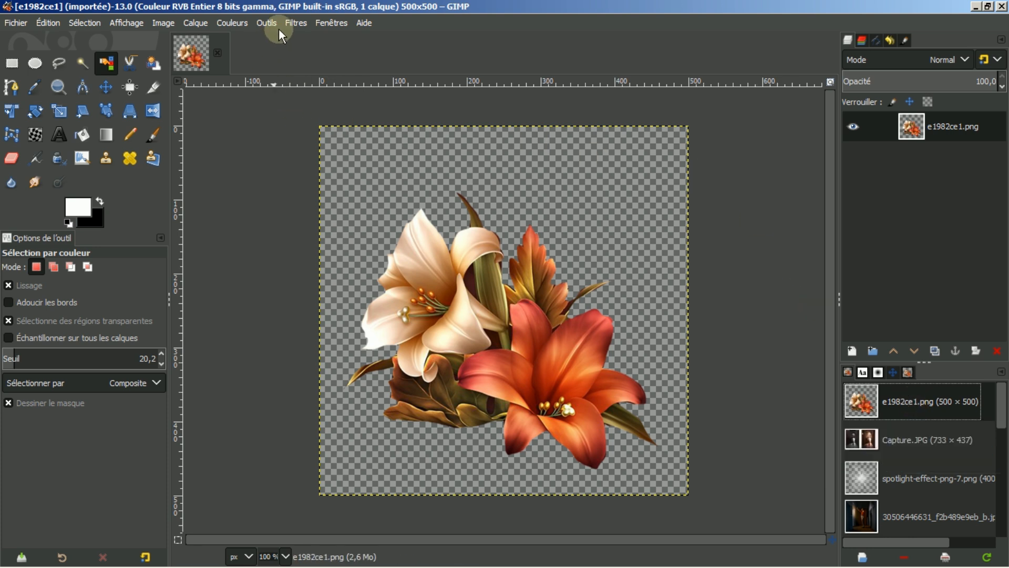
{"action": "left_click", "coordinate": [294, 23]}
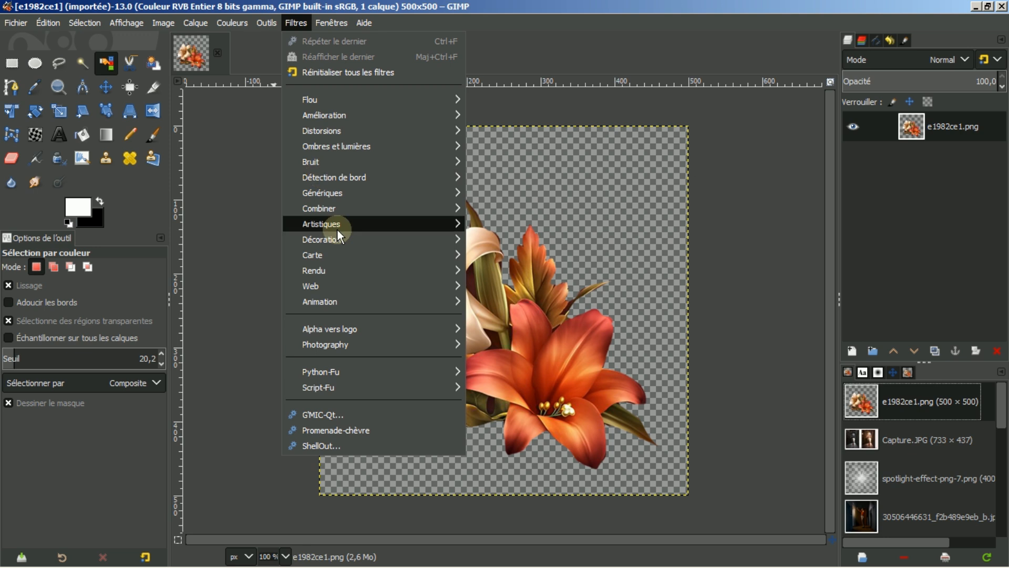
{"action": "left_click", "coordinate": [304, 415]}
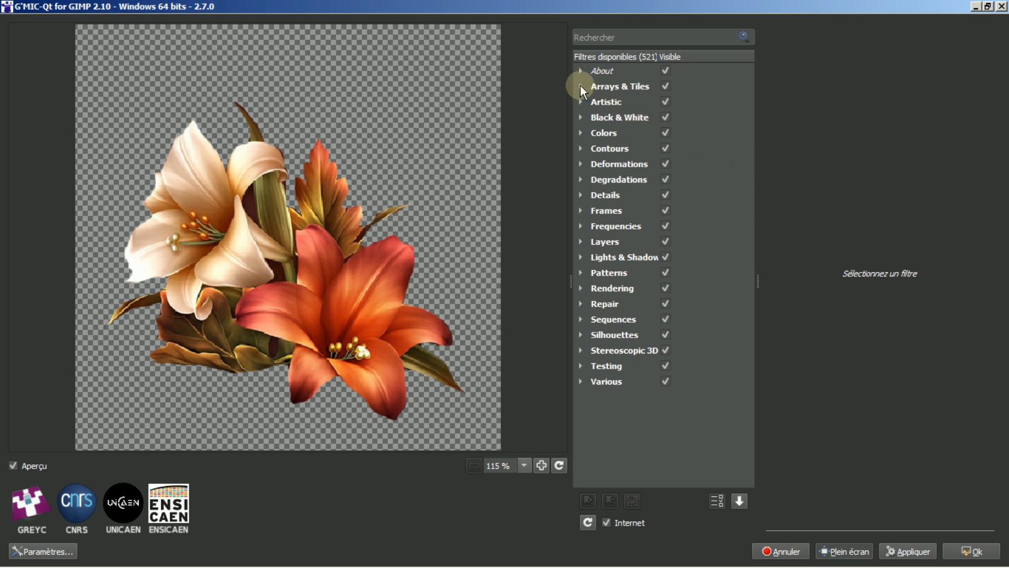
{"action": "left_click", "coordinate": [580, 86]}
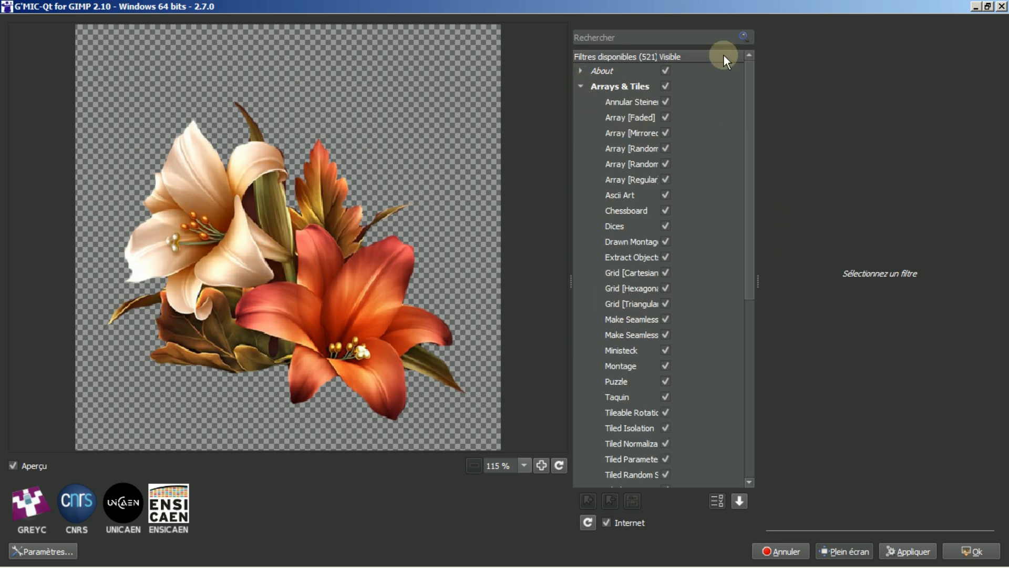
{"action": "left_click_drag", "start_coordinate": [659, 57], "coordinate": [691, 59]}
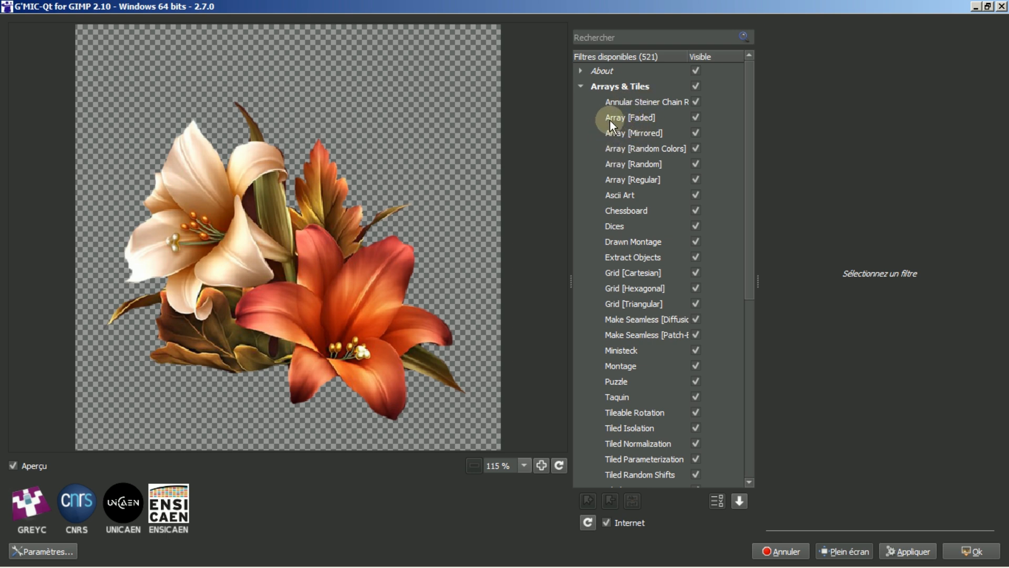
{"action": "left_click", "coordinate": [636, 179]}
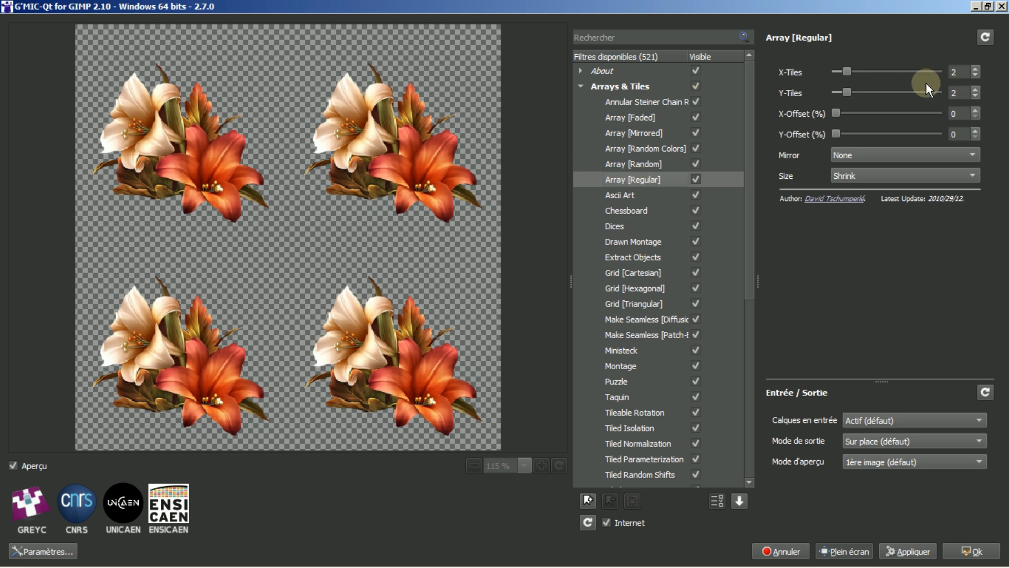
Step: Apply the array with X-Tiles and Y-Tiles set to 4, and duplicate the resulting tiled flower layer
{"action": "left_click", "coordinate": [975, 68]}
{"action": "left_click", "coordinate": [975, 68]}
{"action": "left_click", "coordinate": [975, 87]}
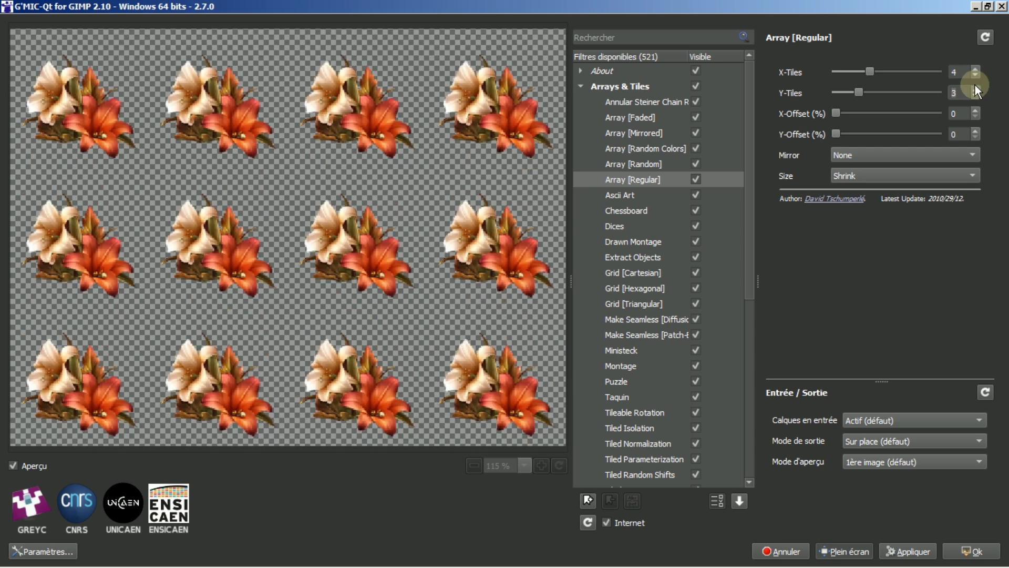
{"action": "left_click", "coordinate": [976, 89]}
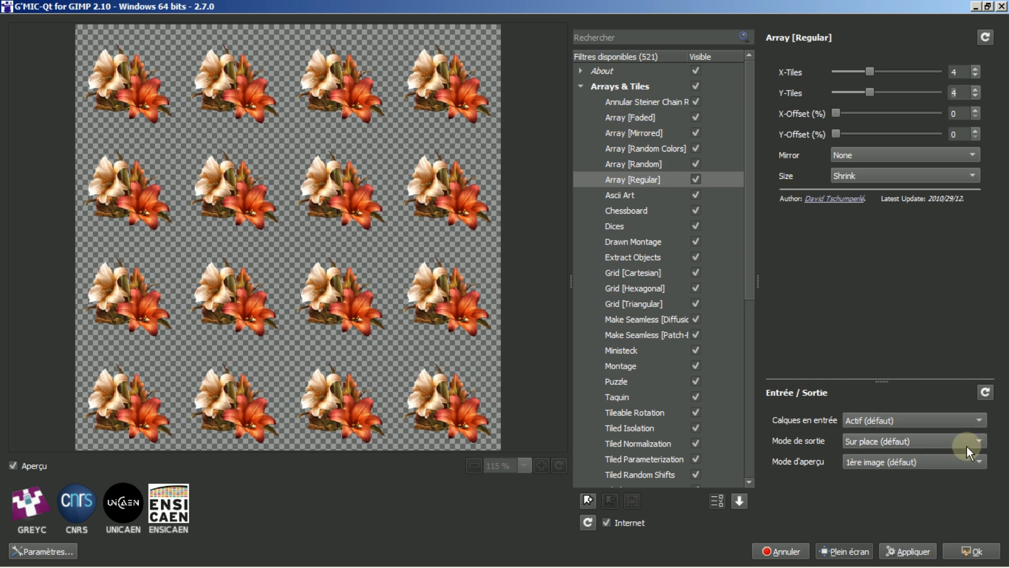
{"action": "left_click", "coordinate": [956, 550]}
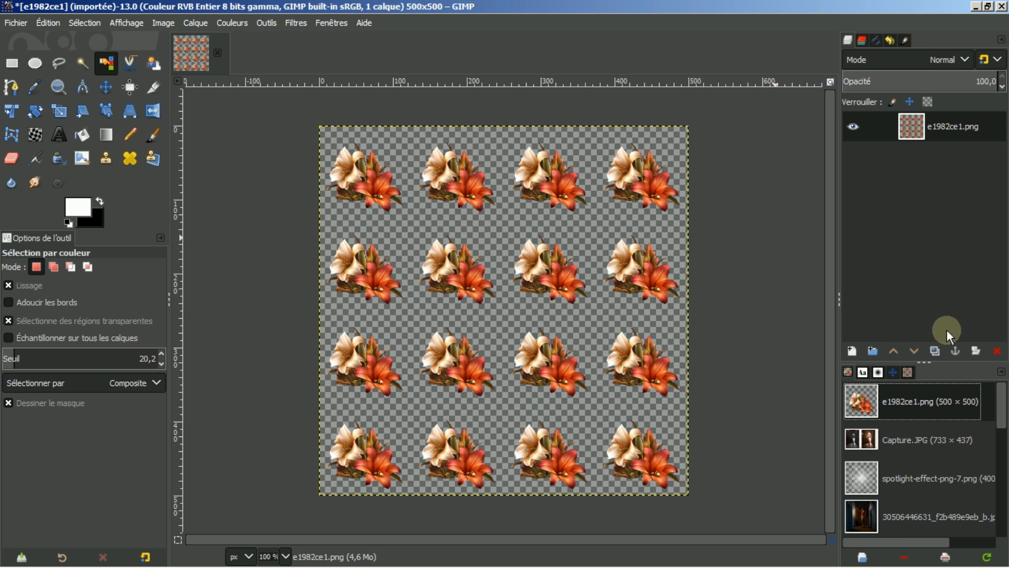
{"action": "left_click", "coordinate": [934, 351]}
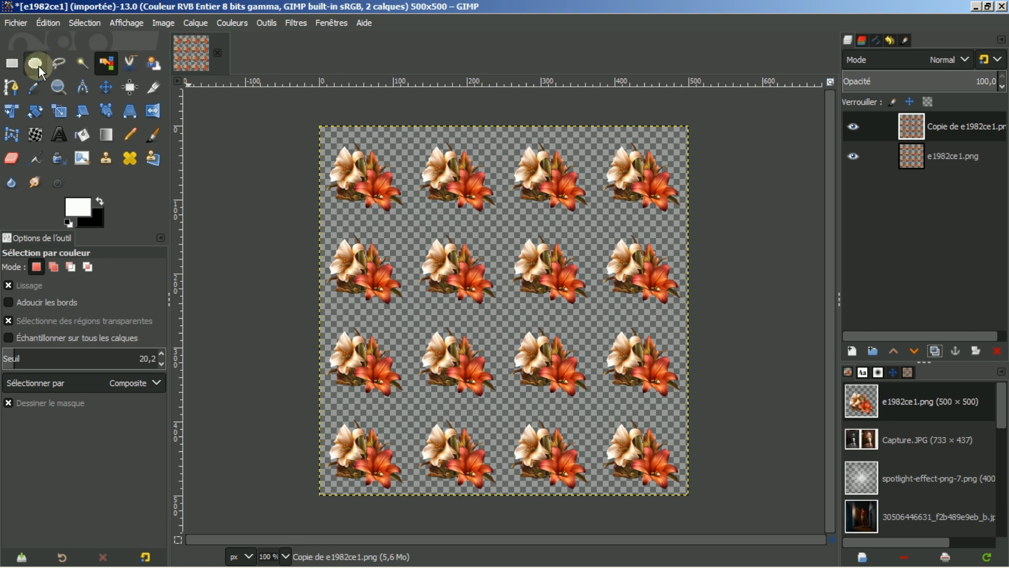
{"action": "left_click", "coordinate": [12, 64]}
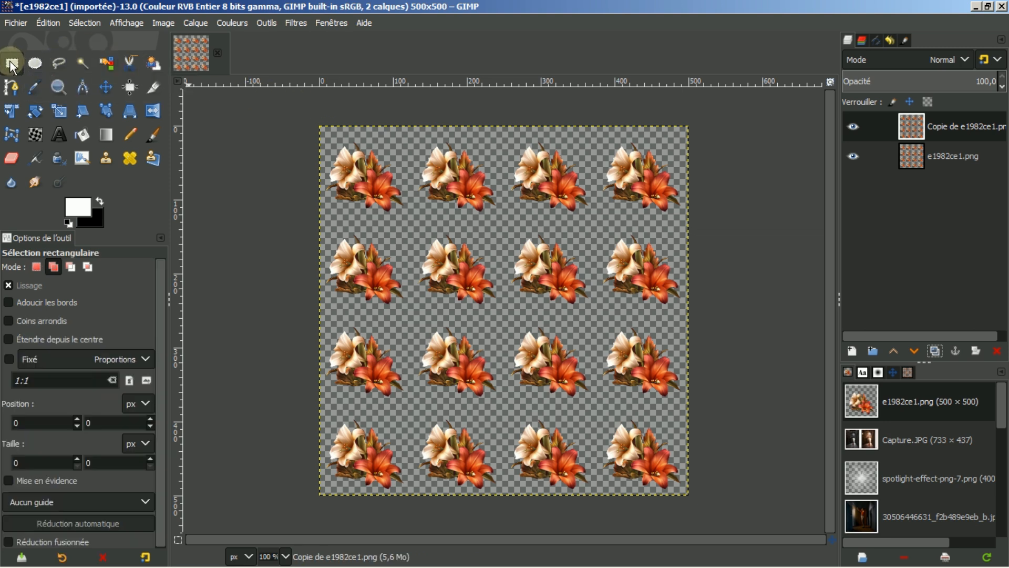
{"action": "left_click", "coordinate": [53, 267]}
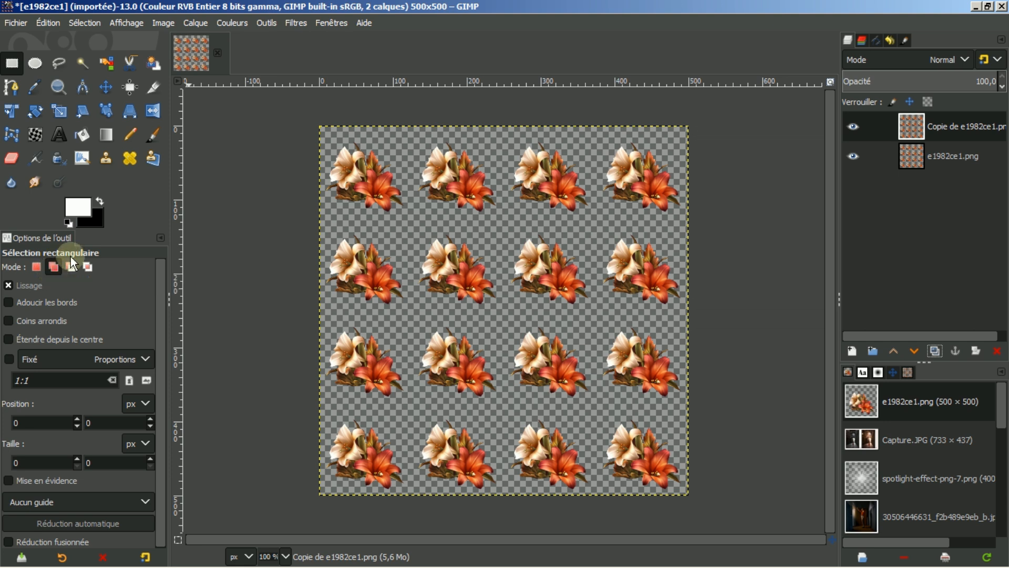
{"action": "left_click_drag", "start_coordinate": [297, 114], "coordinate": [411, 505]}
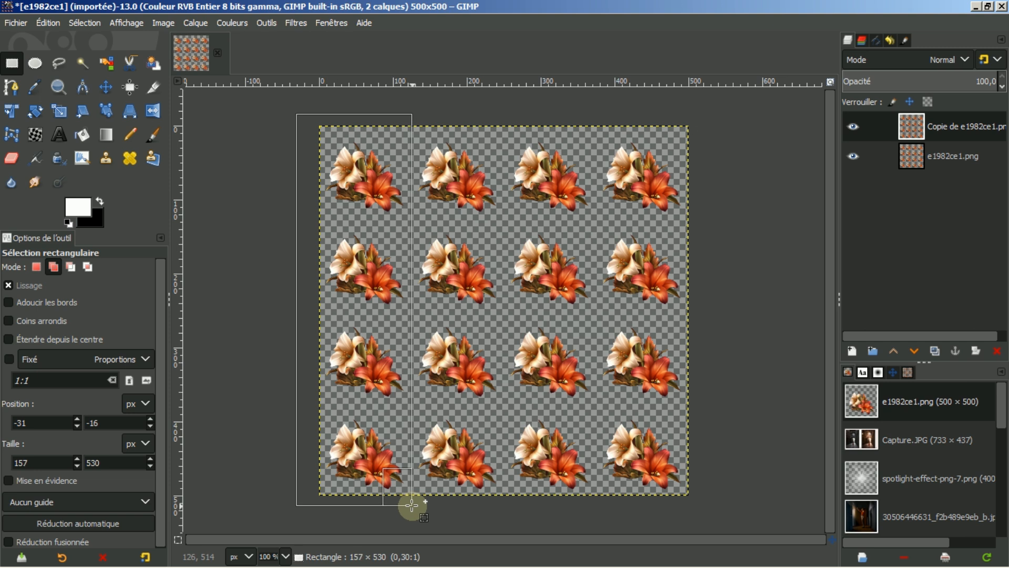
{"action": "left_click_drag", "start_coordinate": [411, 505], "coordinate": [412, 505]}
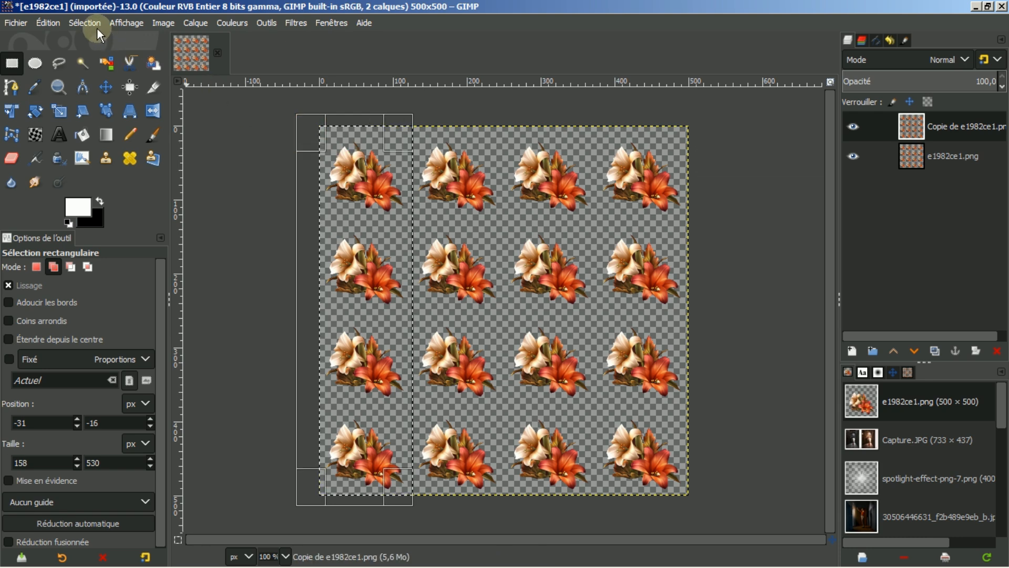
{"action": "left_click", "coordinate": [78, 23]}
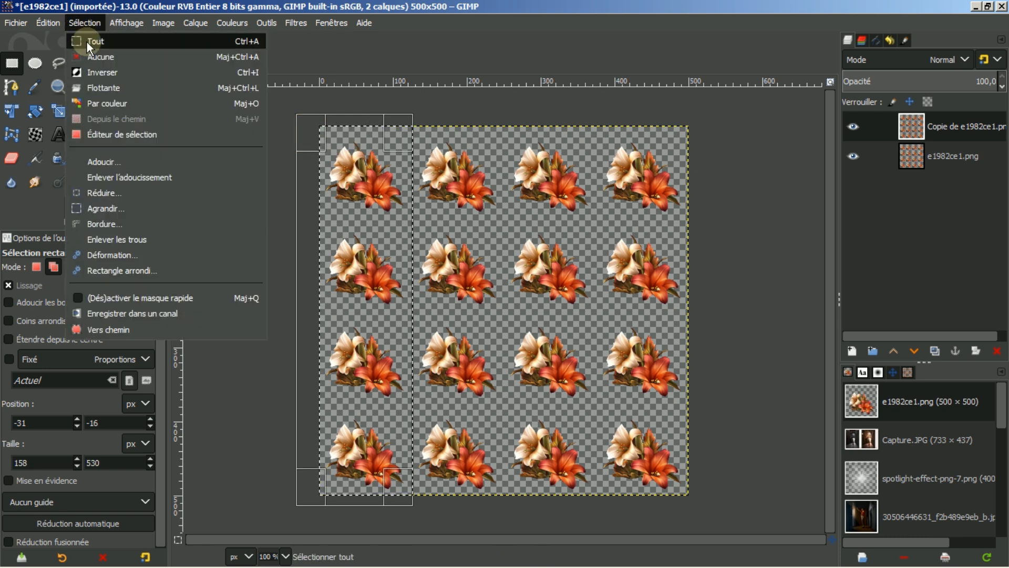
{"action": "left_click", "coordinate": [95, 56]}
Step: Move the copied layer about 27 px down over the original, keeping its side edges aligned with the image
{"action": "left_click", "coordinate": [953, 128]}
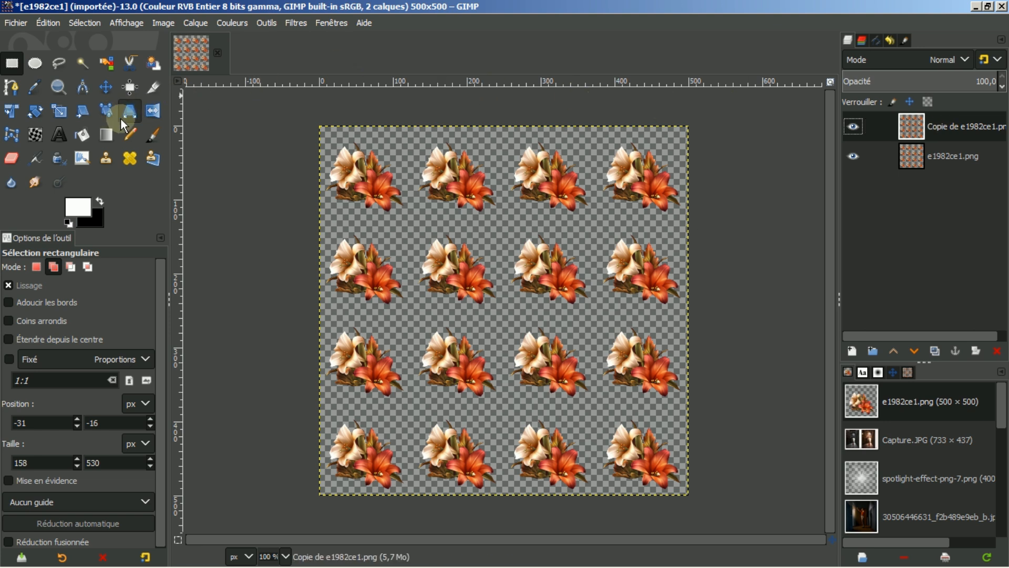
{"action": "left_click", "coordinate": [105, 86]}
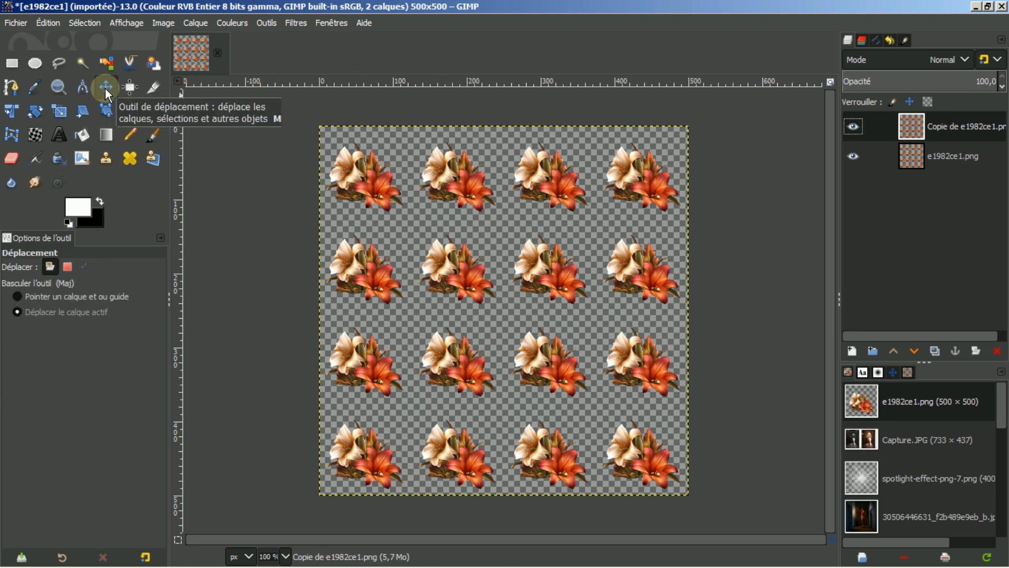
{"action": "left_click_drag", "start_coordinate": [494, 247], "coordinate": [556, 280]}
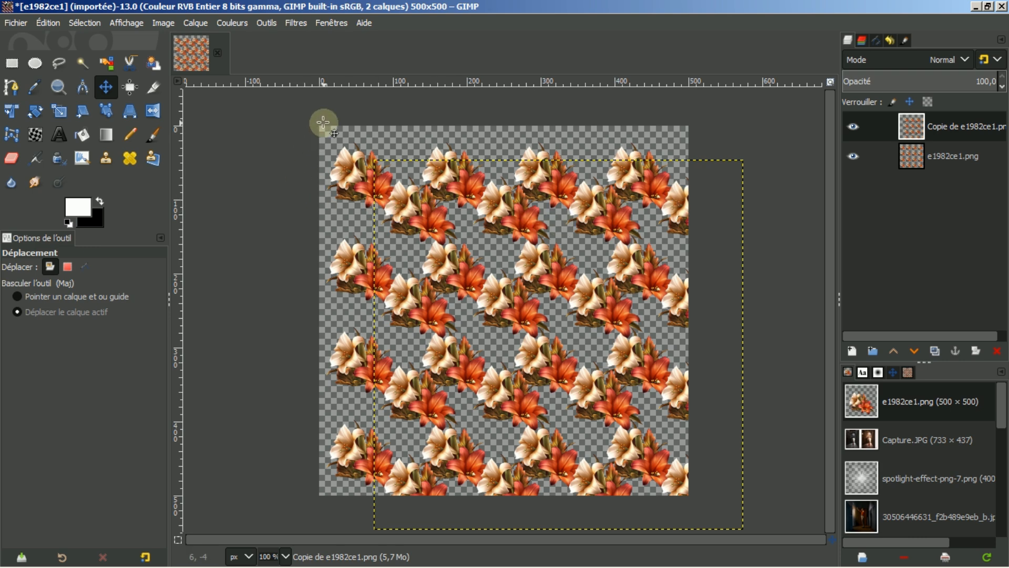
{"action": "left_click_drag", "start_coordinate": [513, 285], "coordinate": [478, 271]}
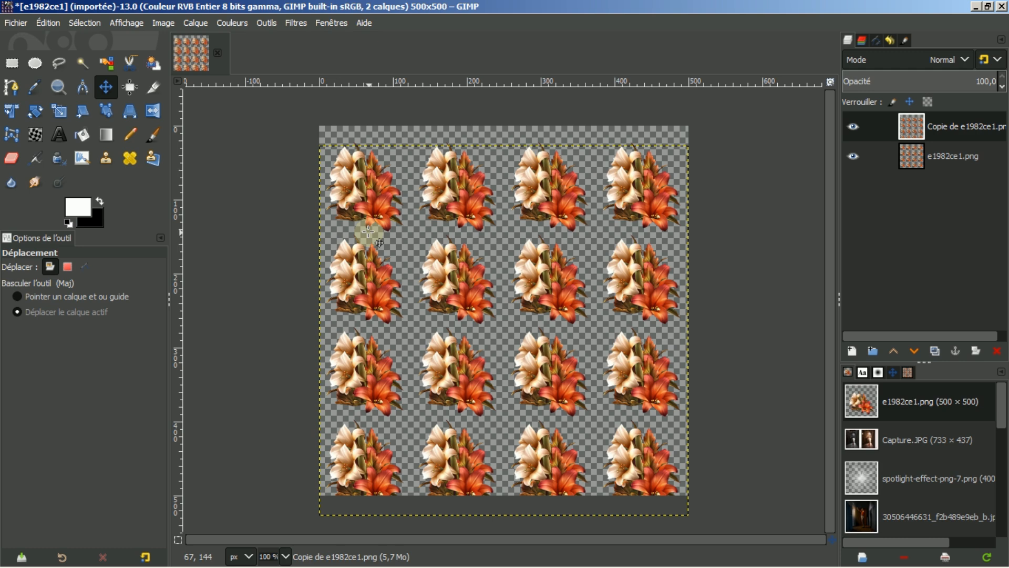
Step: Nudge the copied layer down until its flowers sit midway between the original rows, and fit the layer to the image size
{"action": "key", "text": "Down"}
{"action": "key", "text": "Down"}
{"action": "key", "text": "Down"}
{"action": "key", "text": "Down"}
{"action": "key", "text": "Down"}
{"action": "key", "text": "Down"}
{"action": "key", "text": "Down"}
{"action": "key", "text": "Down"}
{"action": "key", "text": "Down"}
{"action": "key", "text": "Down"}
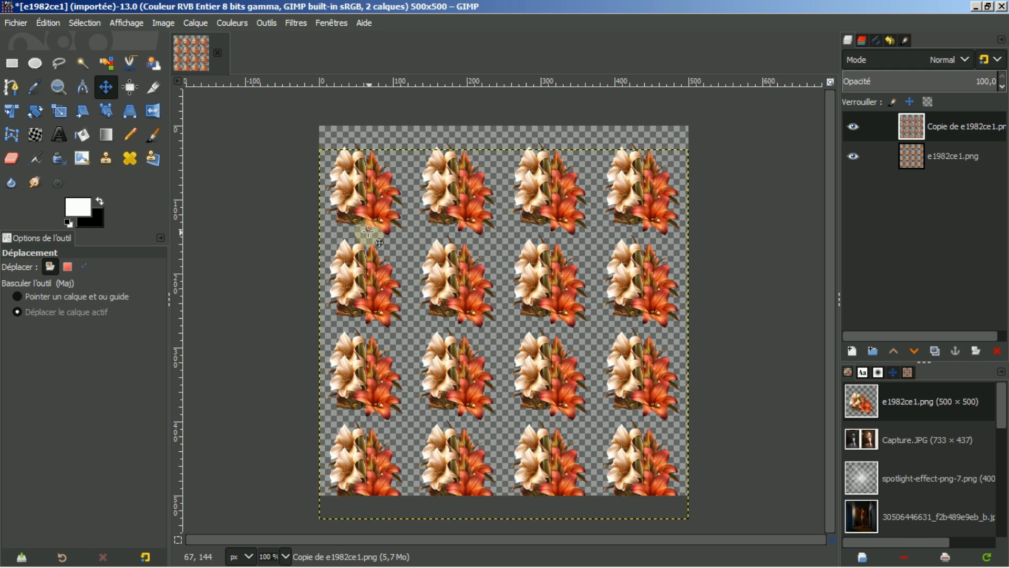
{"action": "key", "text": "Down"}
{"action": "key", "text": "Down"}
{"action": "key", "text": "Down"}
{"action": "key", "text": "Down"}
{"action": "key", "text": "Down"}
{"action": "key", "text": "Down"}
{"action": "key", "text": "Down"}
{"action": "key", "text": "Down"}
{"action": "key", "text": "Down"}
{"action": "key", "text": "Down"}
{"action": "key", "text": "Down"}
{"action": "key", "text": "Down"}
{"action": "key", "text": "Down"}
{"action": "key", "text": "Down"}
{"action": "key", "text": "Down"}
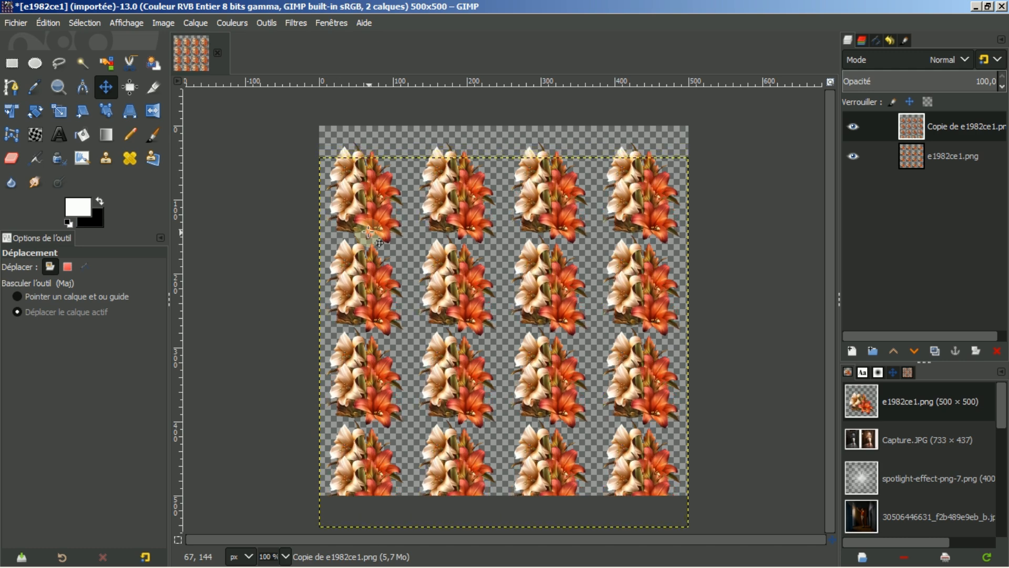
{"action": "key", "text": "Down"}
{"action": "key", "text": "Down"}
{"action": "key", "text": "Down"}
{"action": "key", "text": "Down"}
{"action": "key", "text": "Down"}
{"action": "key", "text": "Down"}
{"action": "key", "text": "Down"}
{"action": "key", "text": "Down"}
{"action": "key", "text": "Down"}
{"action": "key", "text": "Down"}
{"action": "key", "text": "Down"}
{"action": "key", "text": "Down"}
{"action": "key", "text": "Down"}
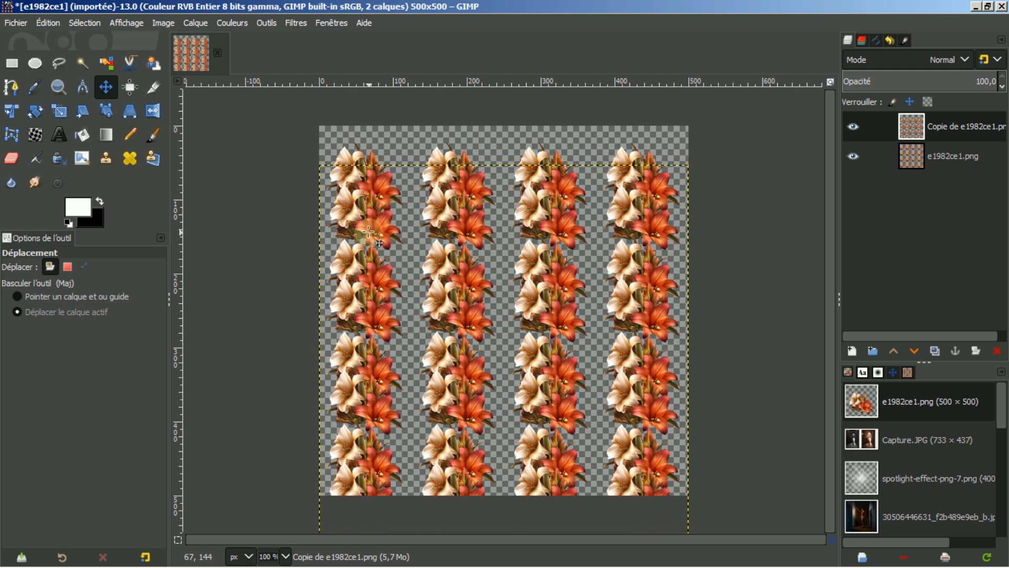
{"action": "key", "text": "Down"}
{"action": "key", "text": "Down"}
{"action": "key", "text": "Down"}
{"action": "key", "text": "Down"}
{"action": "key", "text": "Down"}
{"action": "key", "text": "Down"}
{"action": "key", "text": "Down"}
{"action": "key", "text": "Down"}
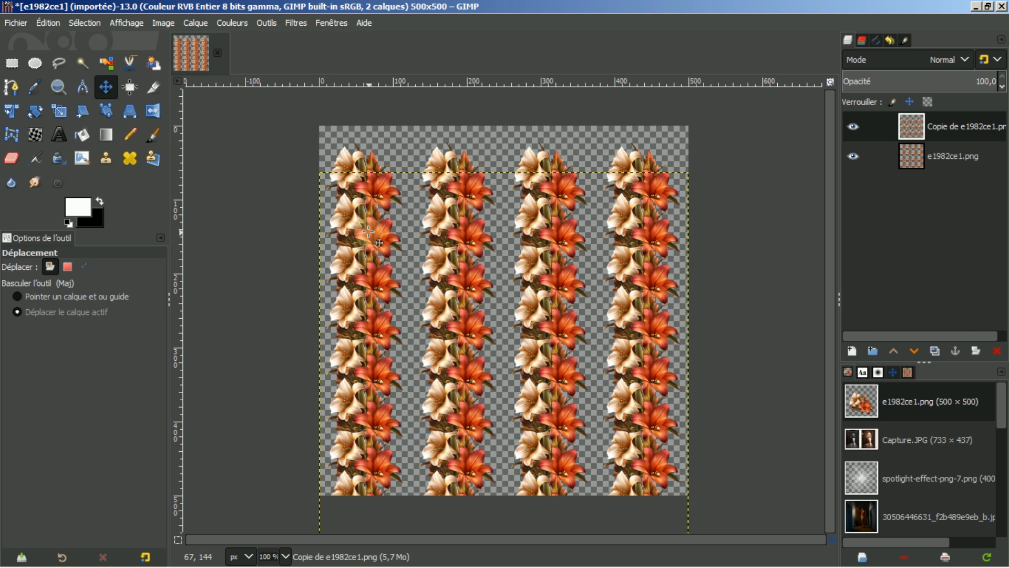
{"action": "key", "text": "Down"}
{"action": "key", "text": "Down"}
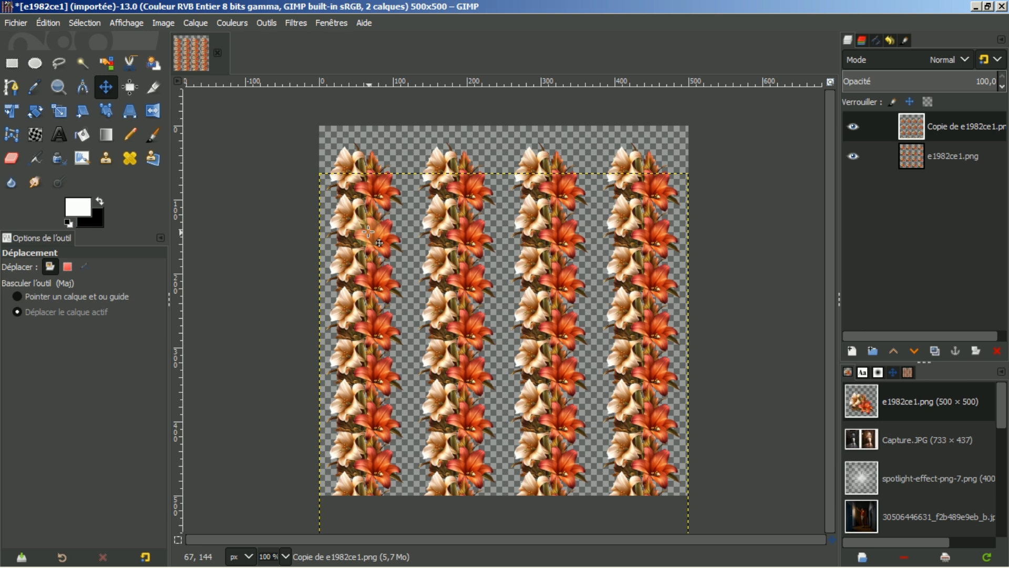
{"action": "key", "text": "Up"}
{"action": "key", "text": "Up"}
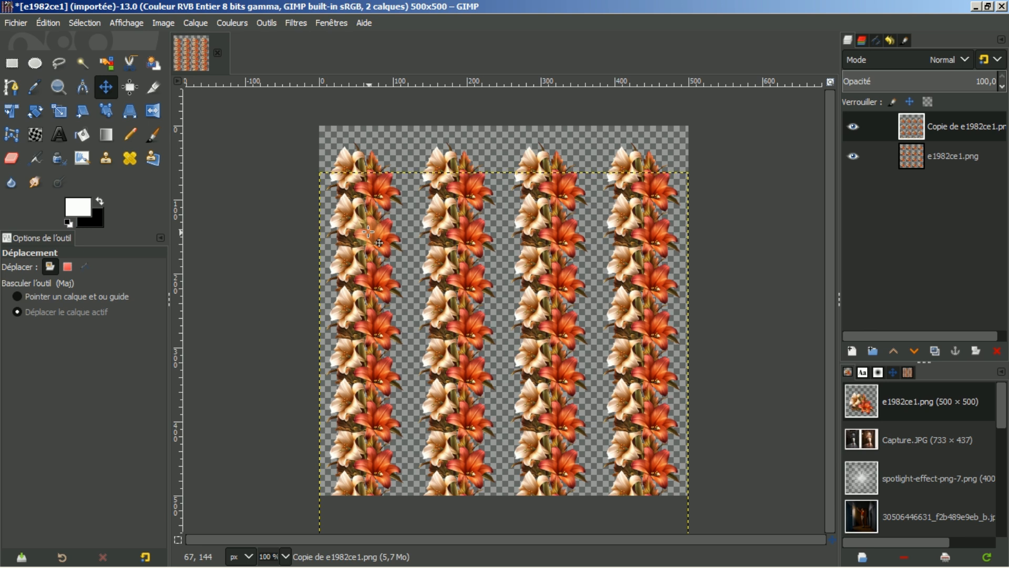
{"action": "right_click", "coordinate": [948, 127]}
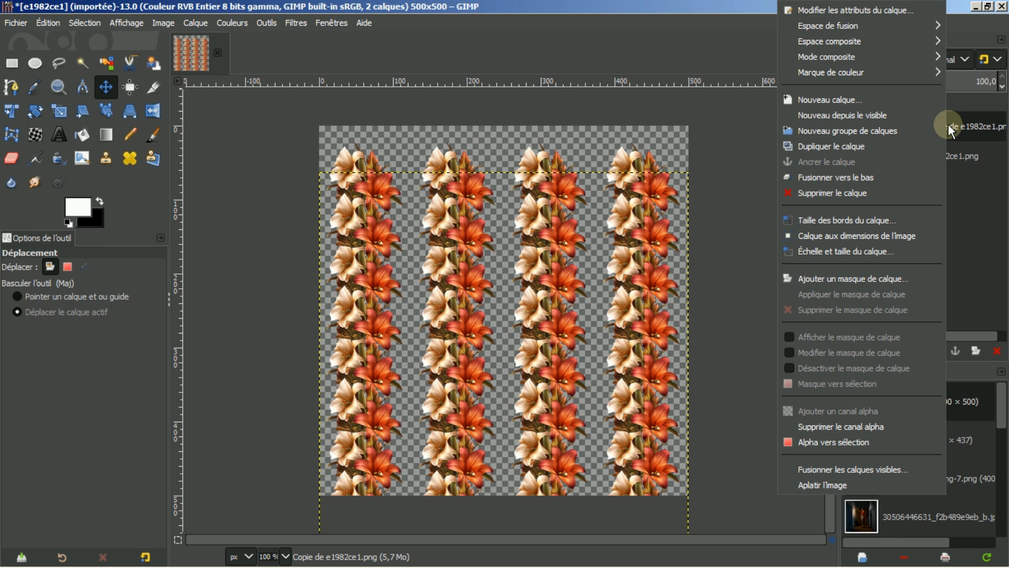
{"action": "left_click", "coordinate": [837, 237]}
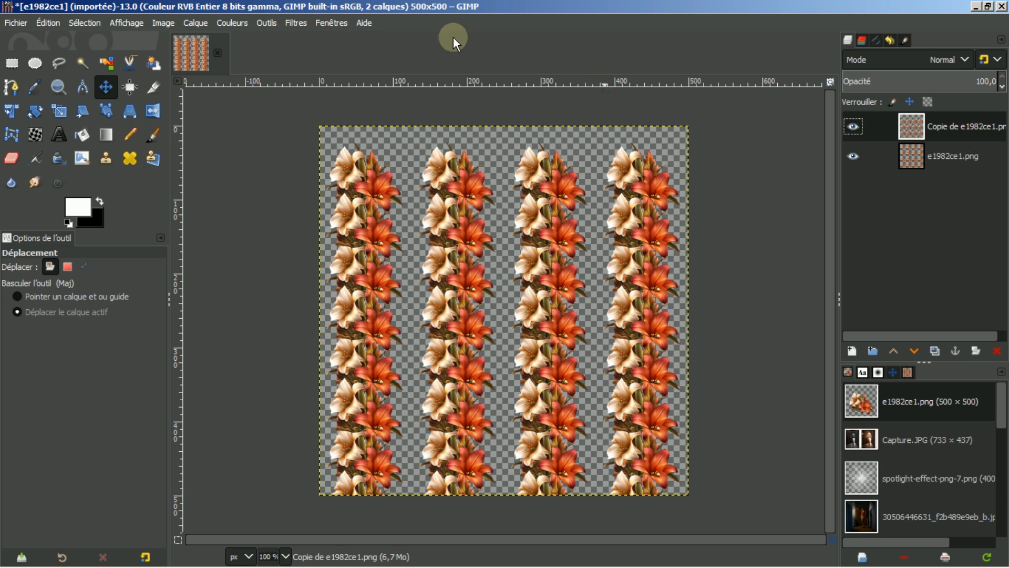
Step: Select the first and third flower columns over their full height and delete them from the copied layer
{"action": "left_click", "coordinate": [12, 63]}
{"action": "left_click_drag", "start_coordinate": [290, 110], "coordinate": [412, 521]}
{"action": "left_click", "coordinate": [382, 293]}
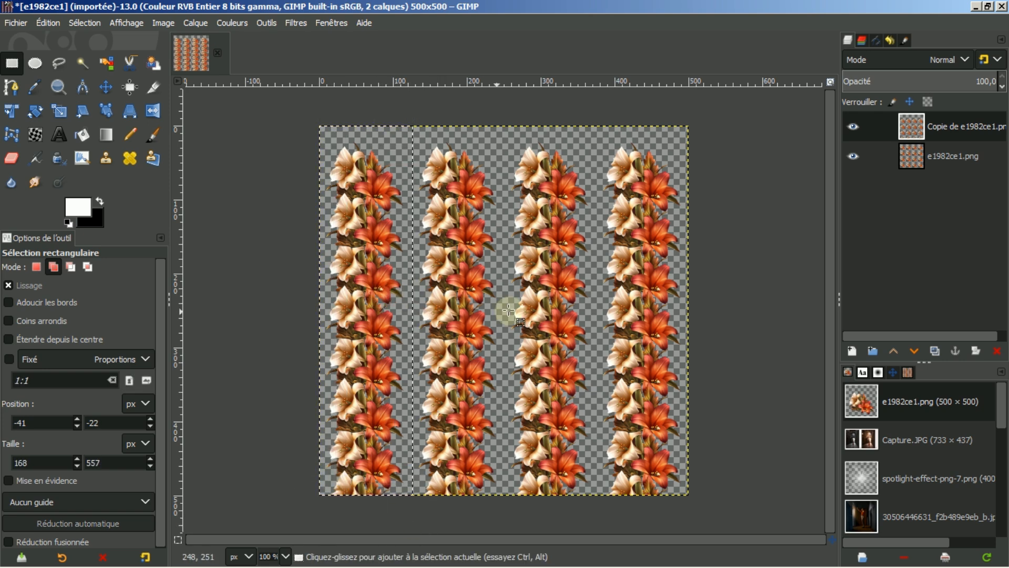
{"action": "left_click_drag", "start_coordinate": [505, 112], "coordinate": [531, 490]}
{"action": "left_click_drag", "start_coordinate": [572, 508], "coordinate": [595, 505]}
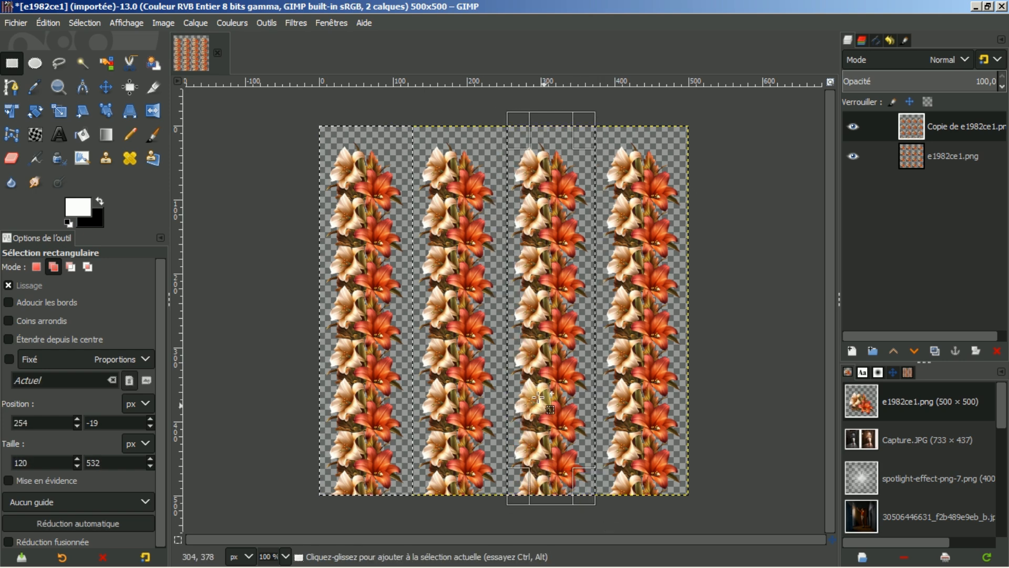
{"action": "left_click", "coordinate": [513, 295]}
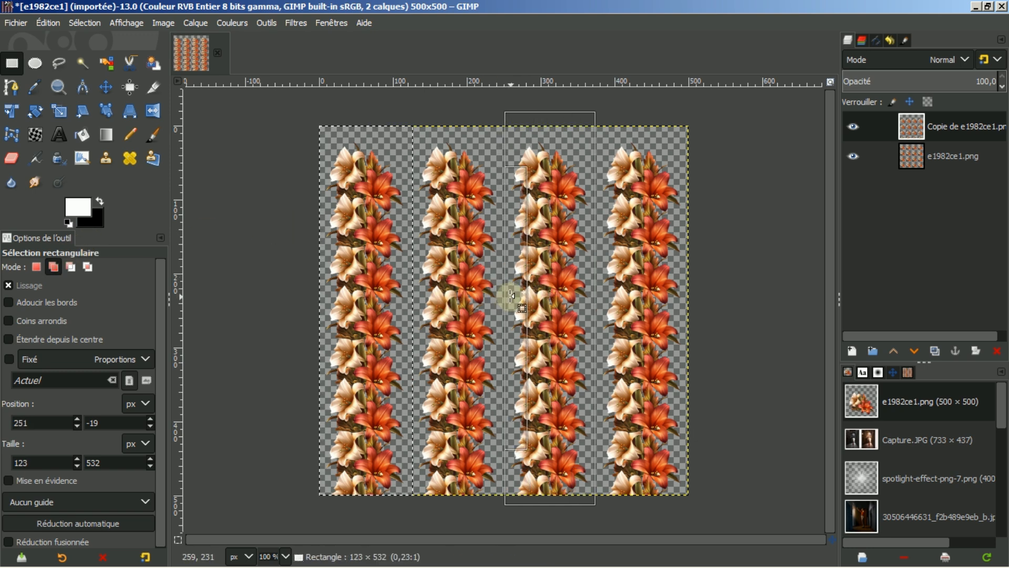
{"action": "left_click", "coordinate": [513, 292]}
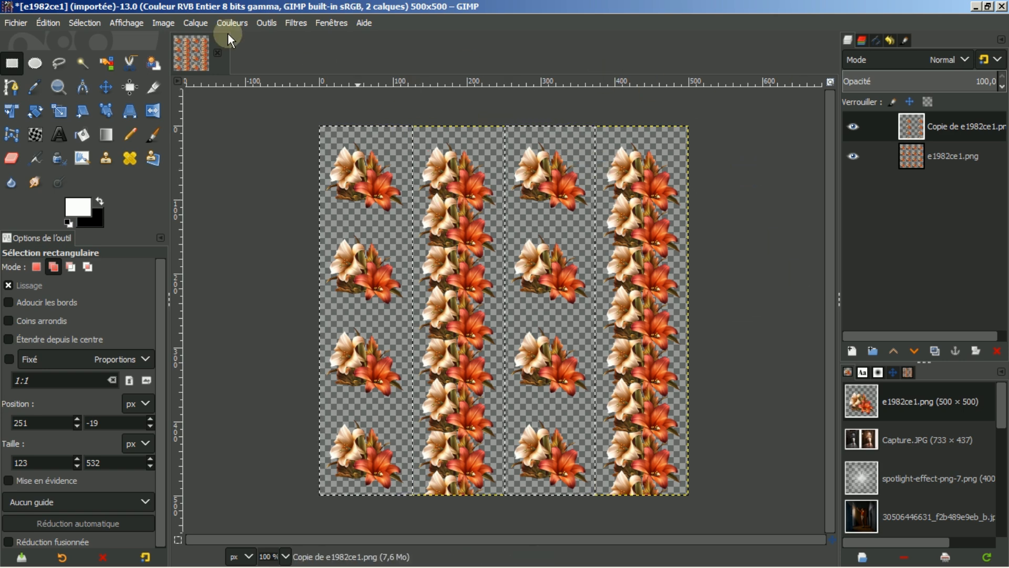
Step: Invert the selection and delete the second and fourth flower columns from the original e1982ce1.png layer
{"action": "left_click", "coordinate": [75, 21]}
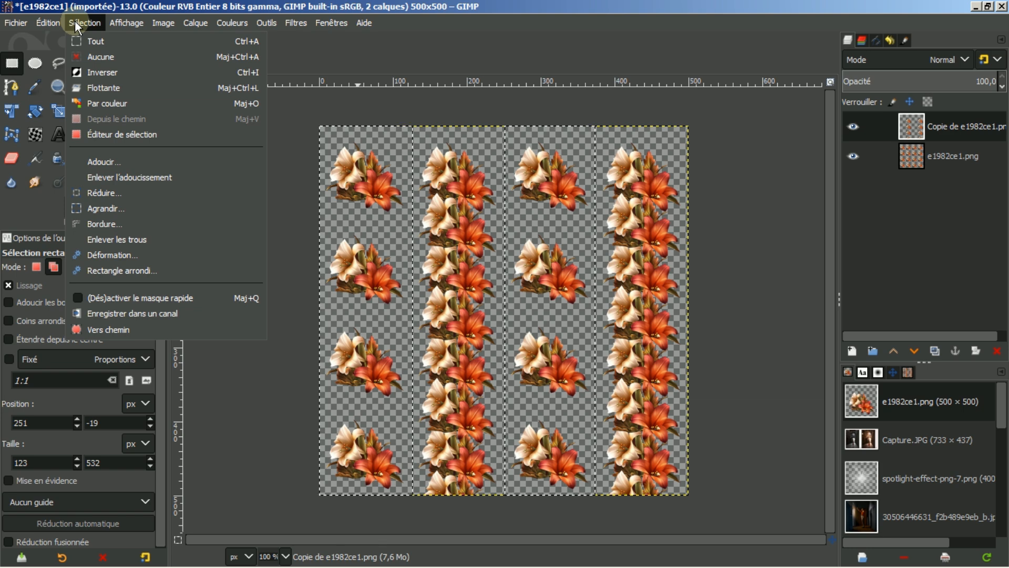
{"action": "left_click", "coordinate": [100, 72]}
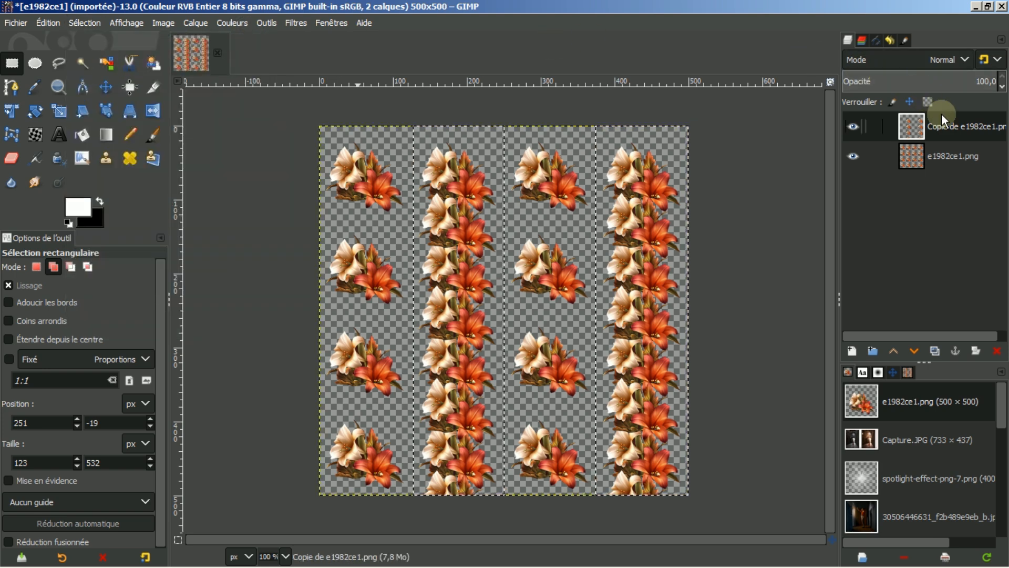
{"action": "left_click", "coordinate": [938, 154]}
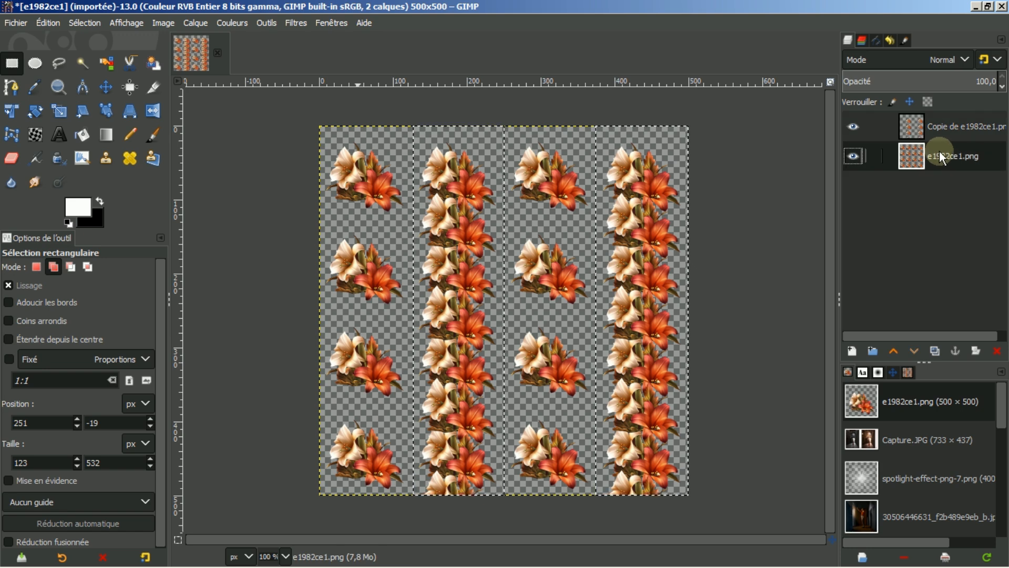
{"action": "key", "text": "Delete"}
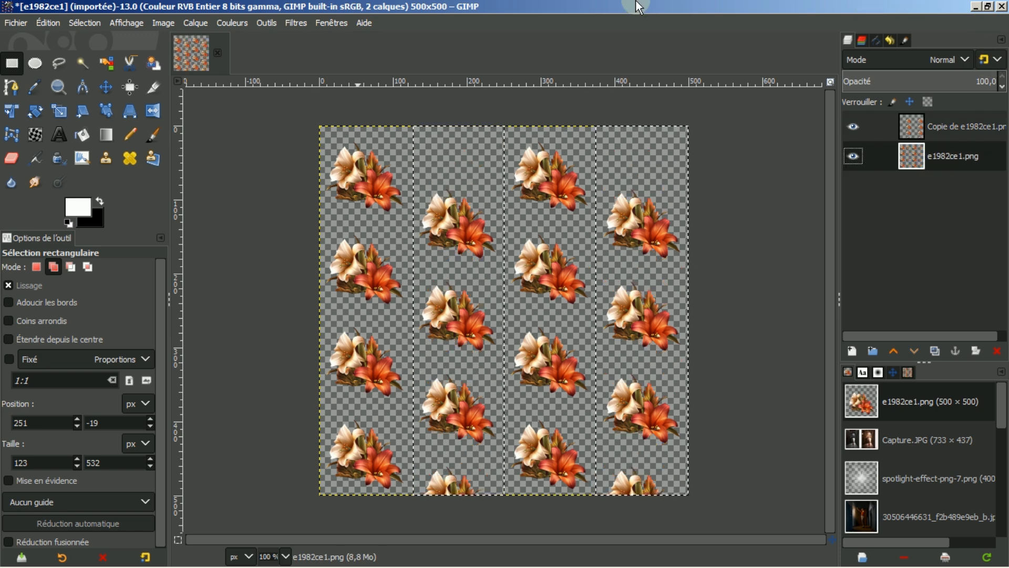
Step: Clear the selection and merge the copied flower layer down into the e1982ce1.png layer
{"action": "left_click", "coordinate": [79, 23]}
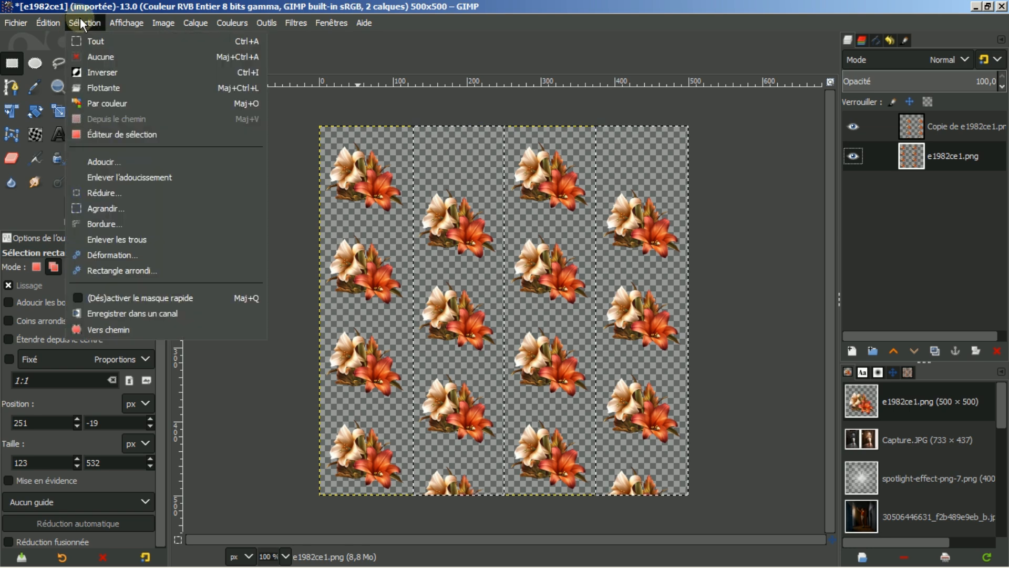
{"action": "left_click", "coordinate": [96, 56]}
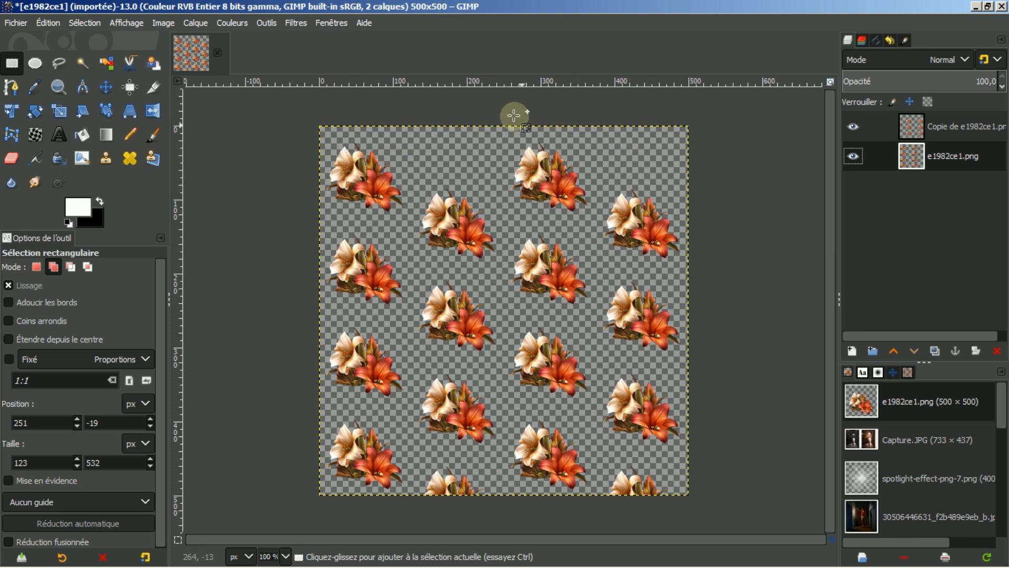
{"action": "left_click", "coordinate": [958, 122]}
{"action": "right_click", "coordinate": [956, 130]}
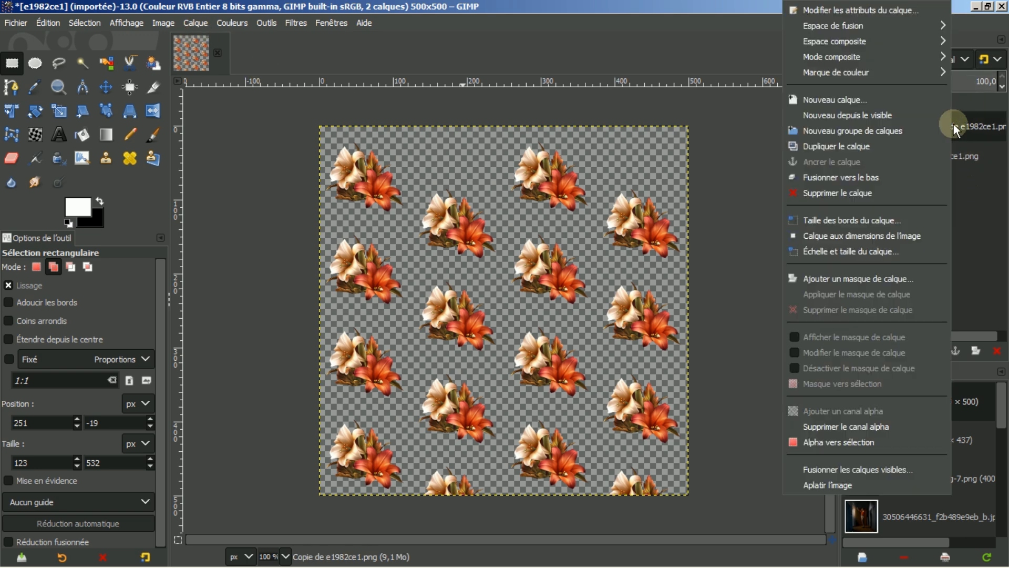
{"action": "left_click", "coordinate": [873, 178]}
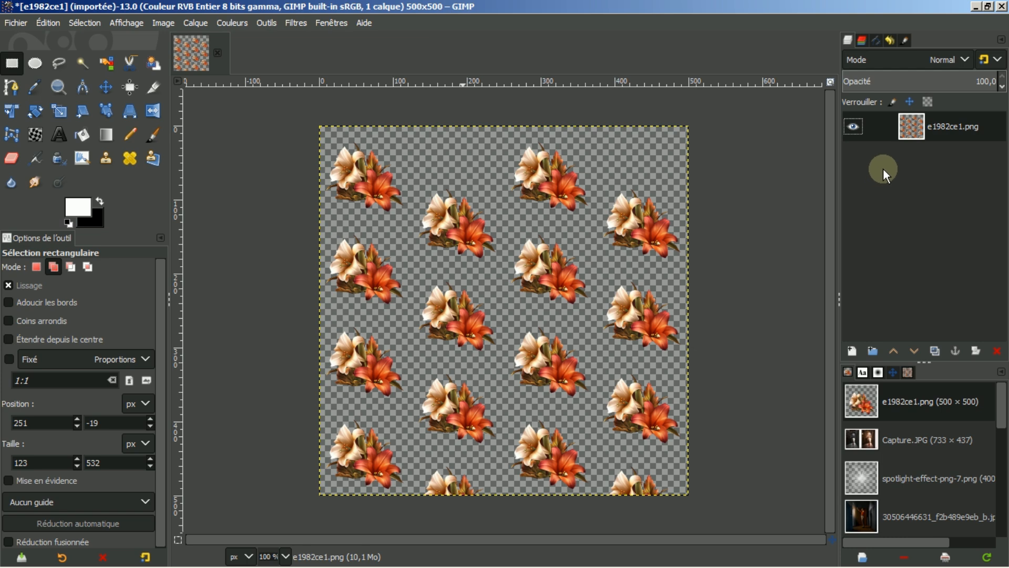
Step: Crop away the empty space around and between the flowers with Découpage futé (zealous crop)
{"action": "left_click", "coordinate": [164, 23]}
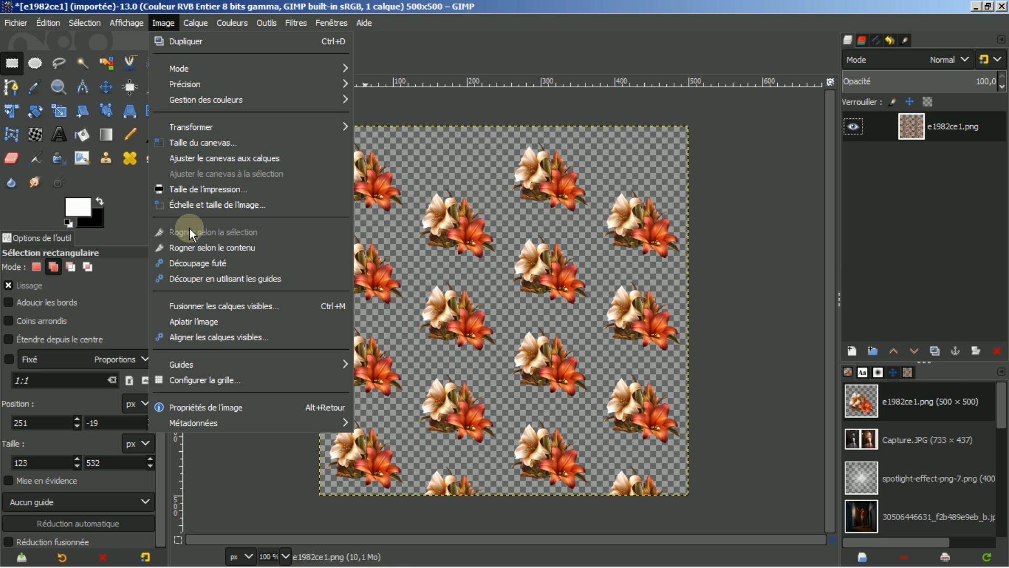
{"action": "left_click", "coordinate": [179, 267]}
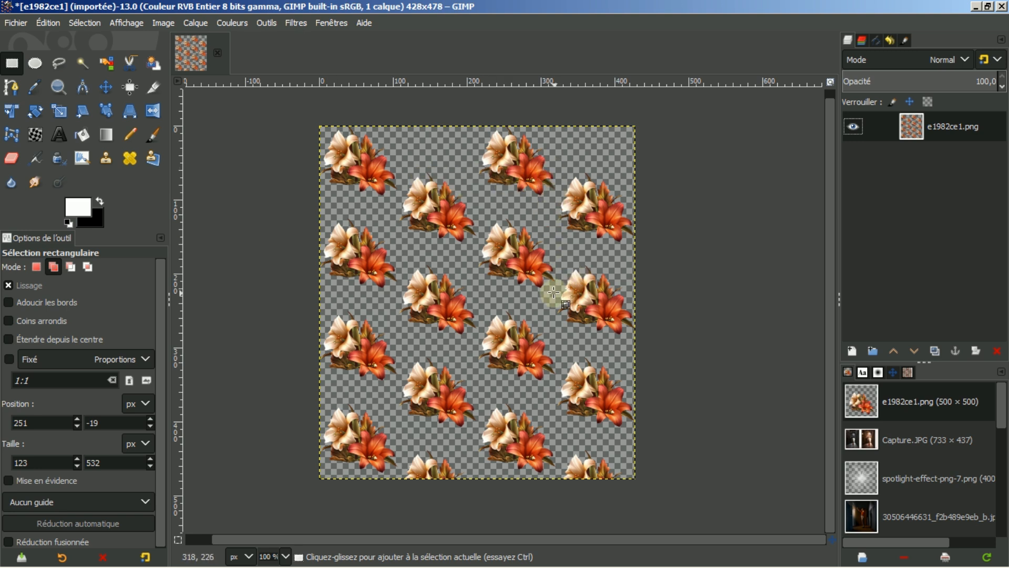
{"action": "left_click_drag", "start_coordinate": [177, 162], "coordinate": [205, 131]}
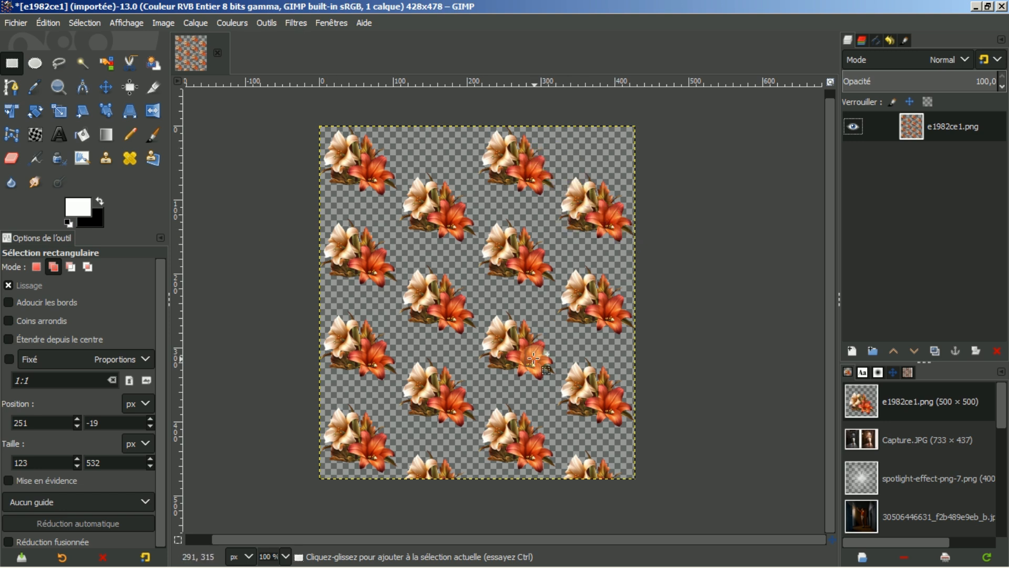
{"action": "left_click", "coordinate": [164, 22]}
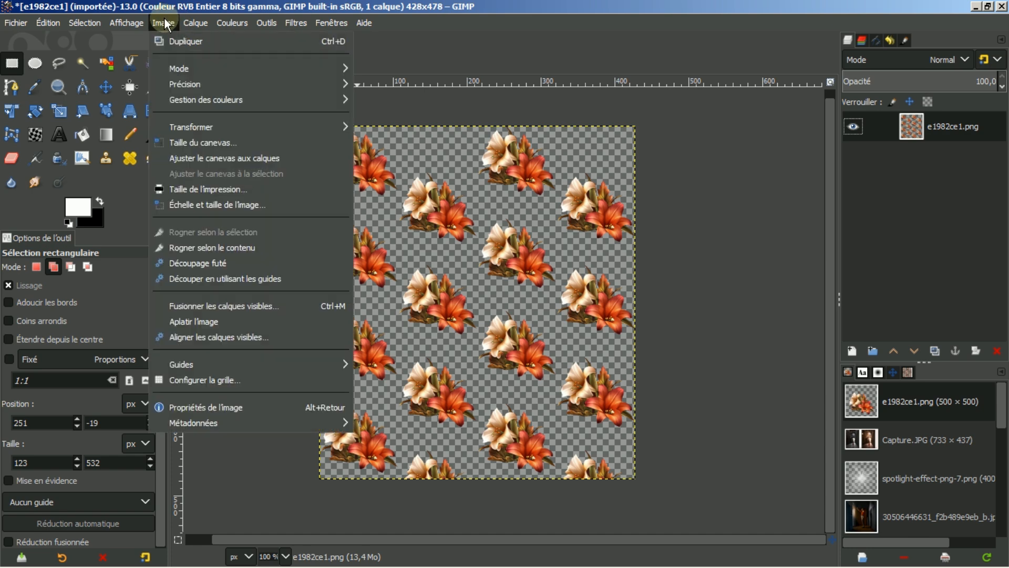
{"action": "left_click", "coordinate": [505, 55]}
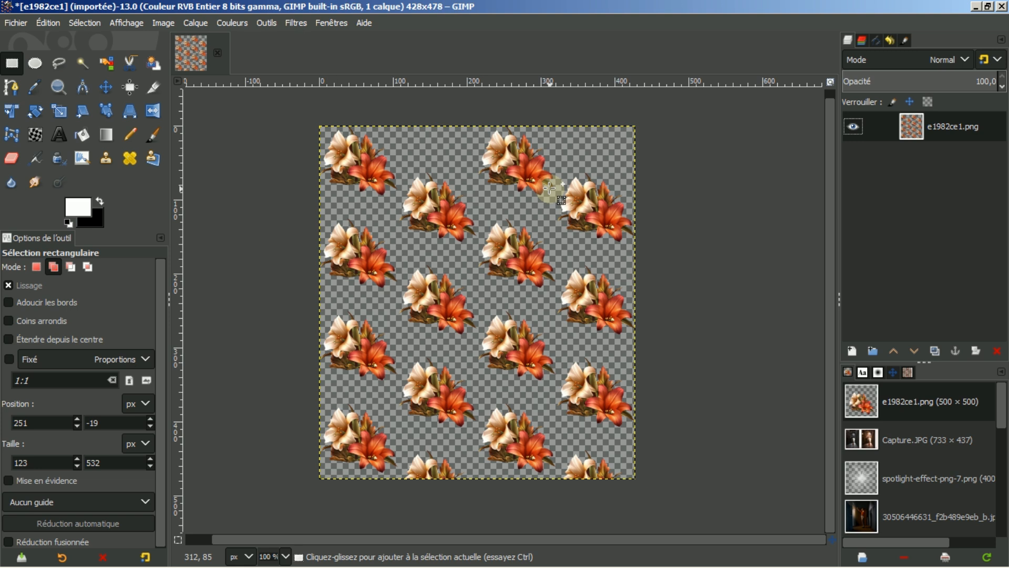
Step: Close the flower pattern image, discarding its changes, and open Capture.JPG from the document history
{"action": "left_click", "coordinate": [219, 53]}
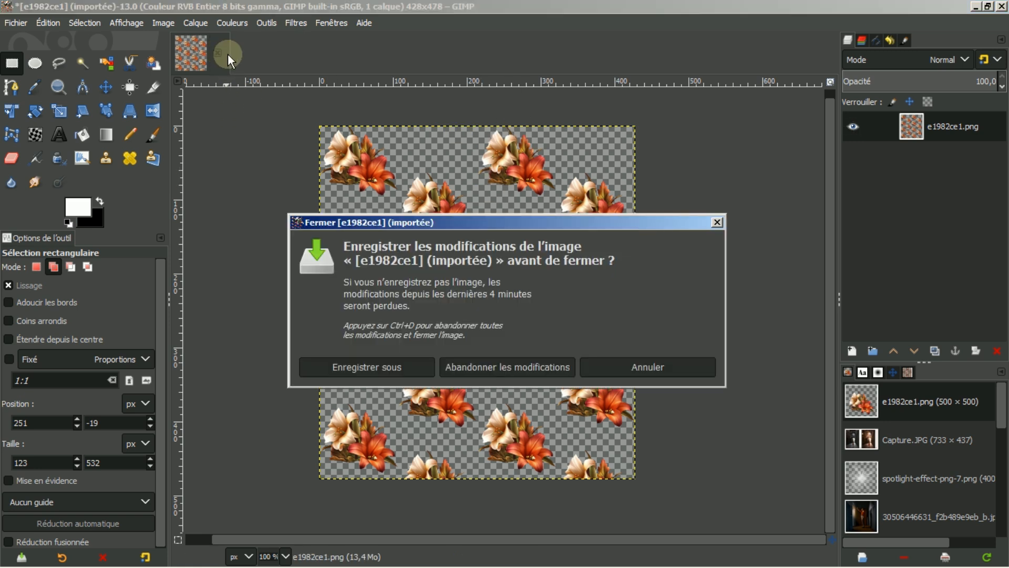
{"action": "left_click", "coordinate": [504, 368]}
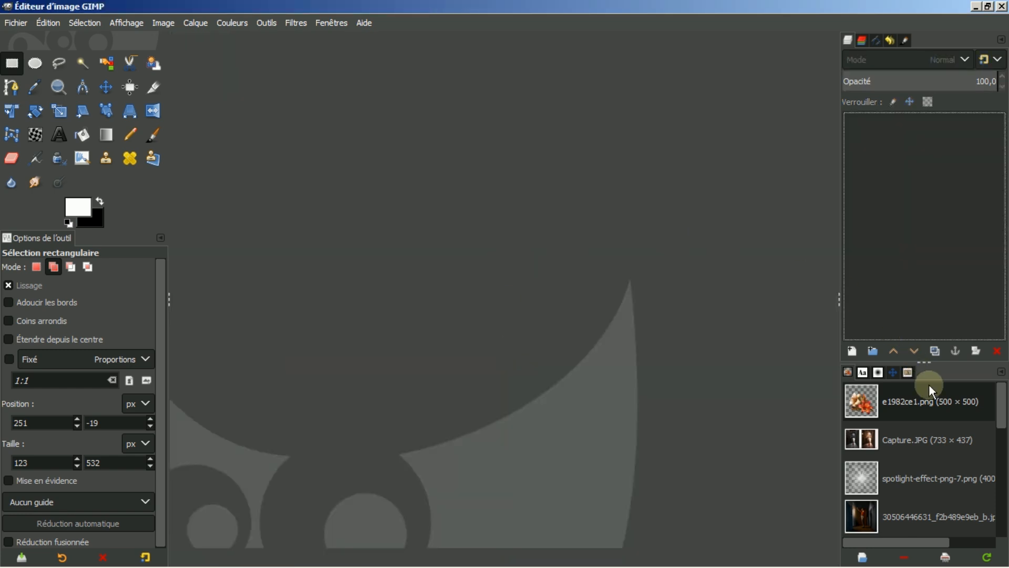
{"action": "left_click", "coordinate": [906, 437]}
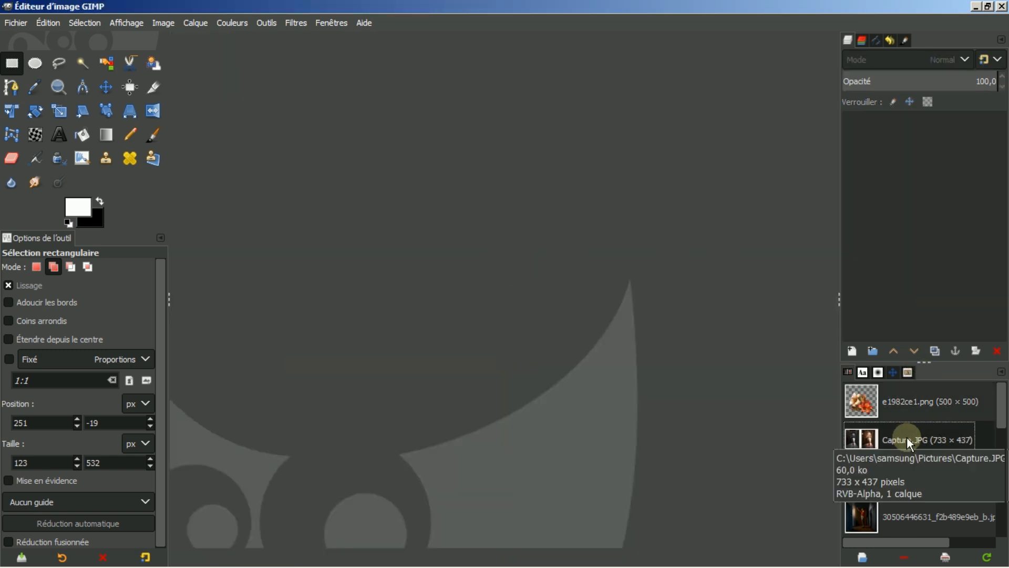
{"action": "double_click", "coordinate": [906, 437]}
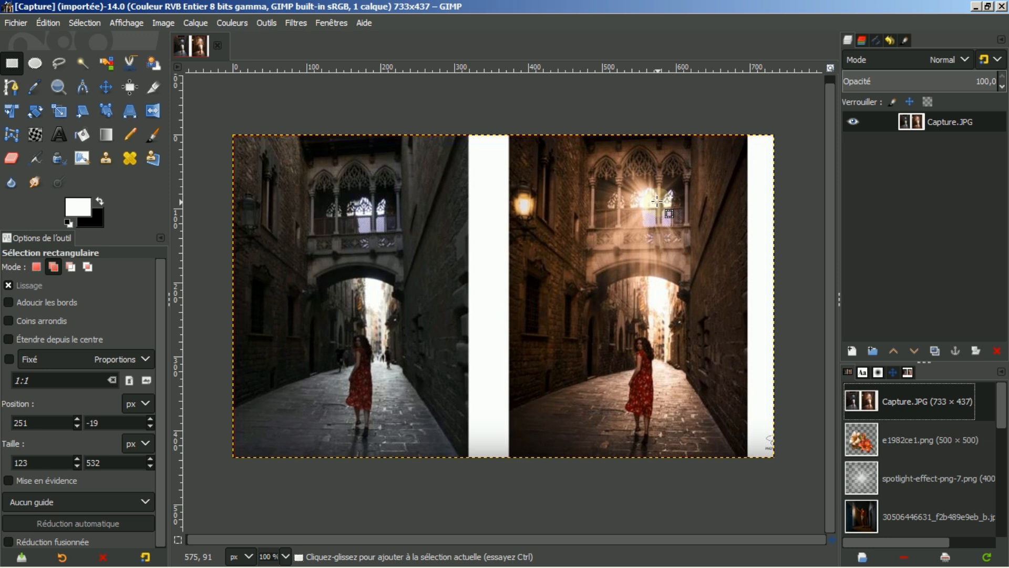
Step: Switch to Chrome, examine the similar light-ray images in the "light spot png" search results, and return to GIMP
{"action": "mouse_move", "coordinate": [127, 566]}
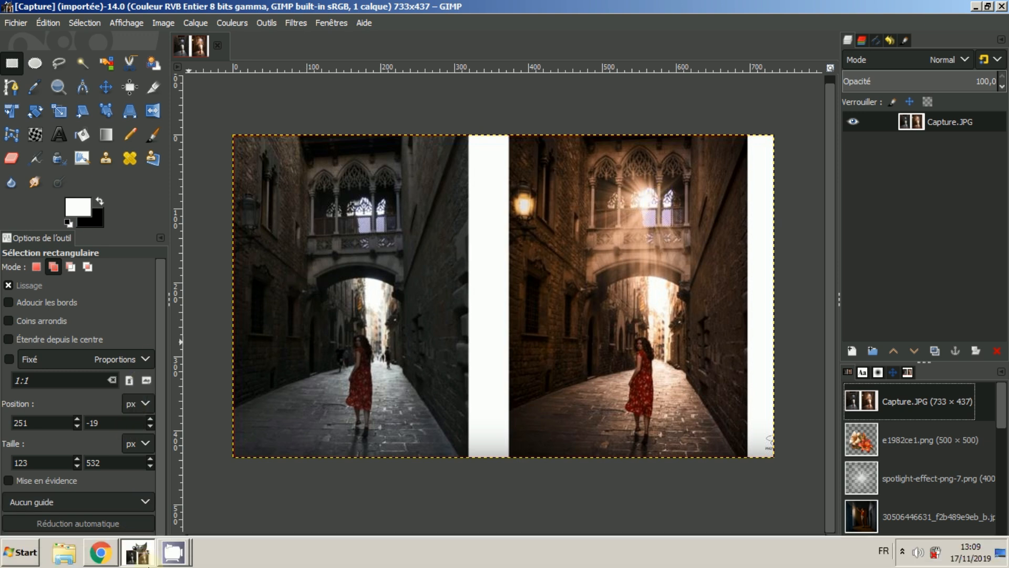
{"action": "left_click", "coordinate": [100, 552]}
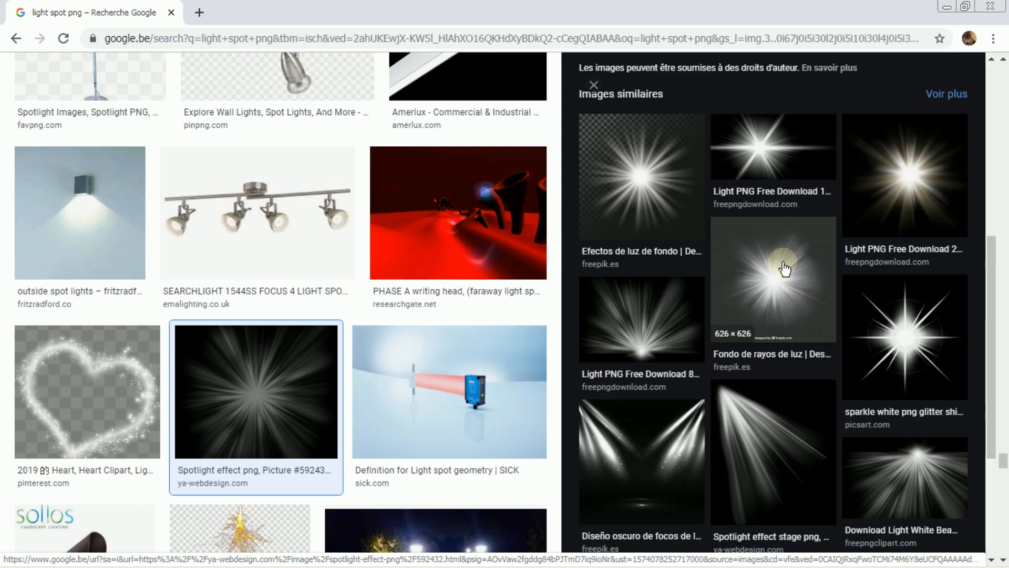
{"action": "scroll", "coordinate": [782, 272], "scroll_direction": "down", "scroll_amount": 5}
{"action": "scroll", "coordinate": [812, 217], "scroll_direction": "up", "scroll_amount": 10}
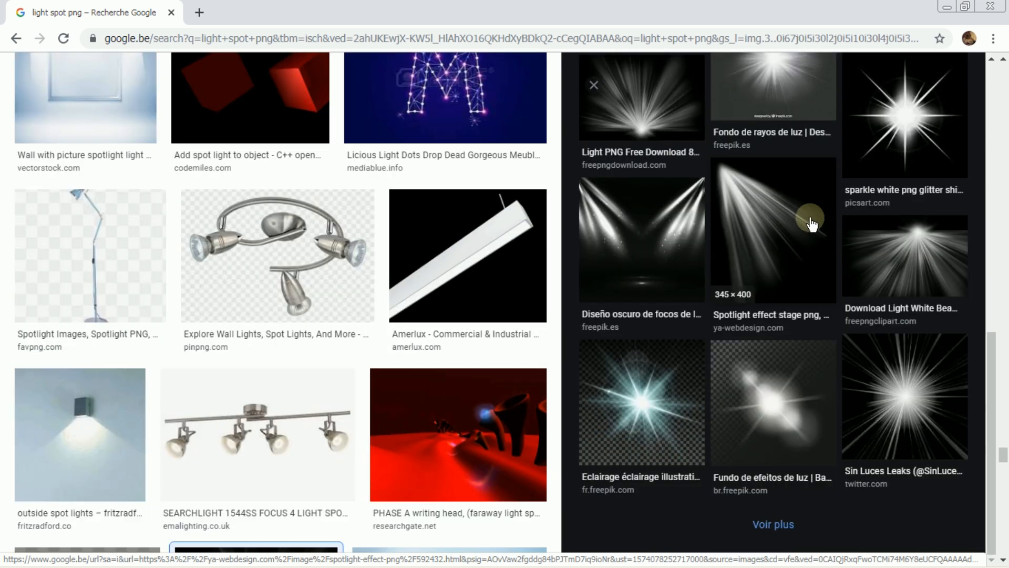
{"action": "scroll", "coordinate": [813, 216], "scroll_direction": "down", "scroll_amount": 5}
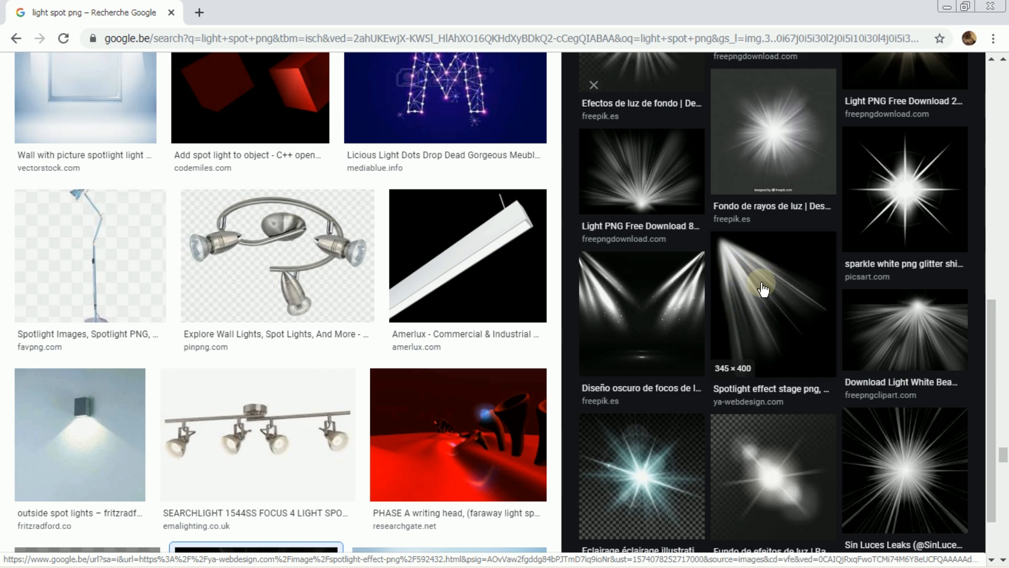
{"action": "scroll", "coordinate": [762, 286], "scroll_direction": "up", "scroll_amount": 3}
{"action": "scroll", "coordinate": [762, 286], "scroll_direction": "down", "scroll_amount": 1}
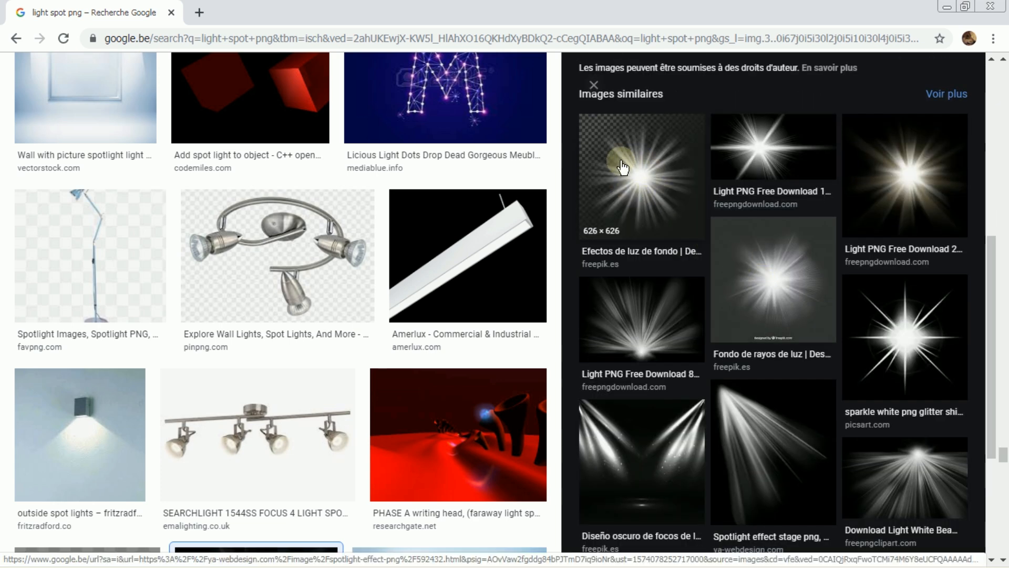
{"action": "mouse_move", "coordinate": [96, 557]}
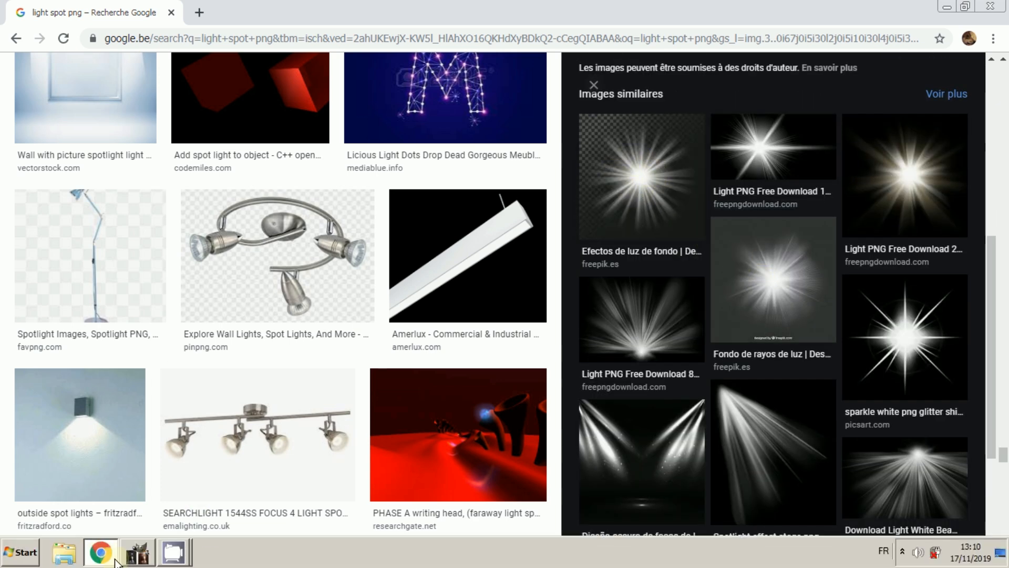
{"action": "left_click", "coordinate": [147, 554]}
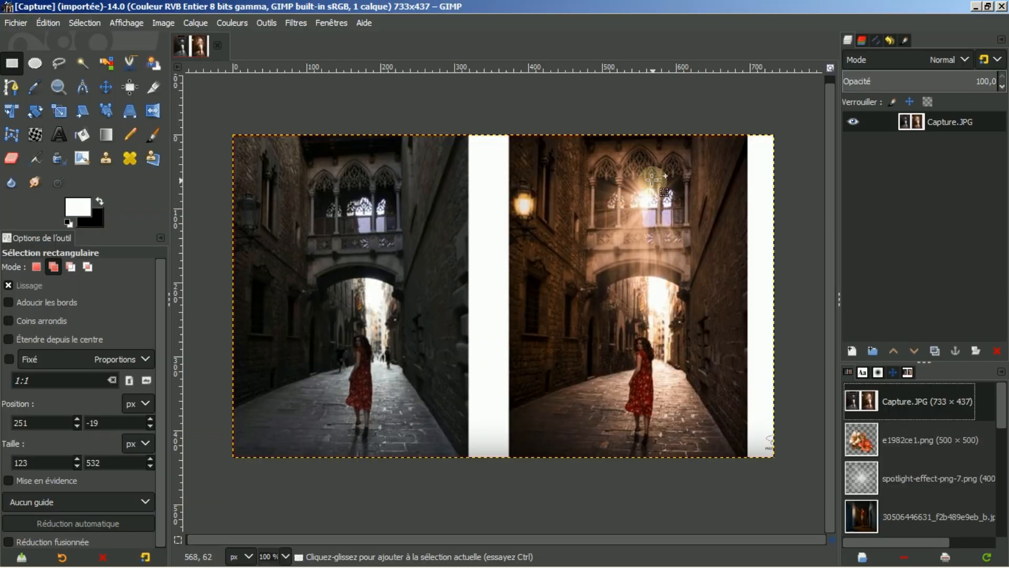
Step: Open spotlight-effect-png-7.png to view its transparent light burst, and close both it and Capture.JPG
{"action": "left_click", "coordinate": [909, 477]}
{"action": "double_click", "coordinate": [913, 478]}
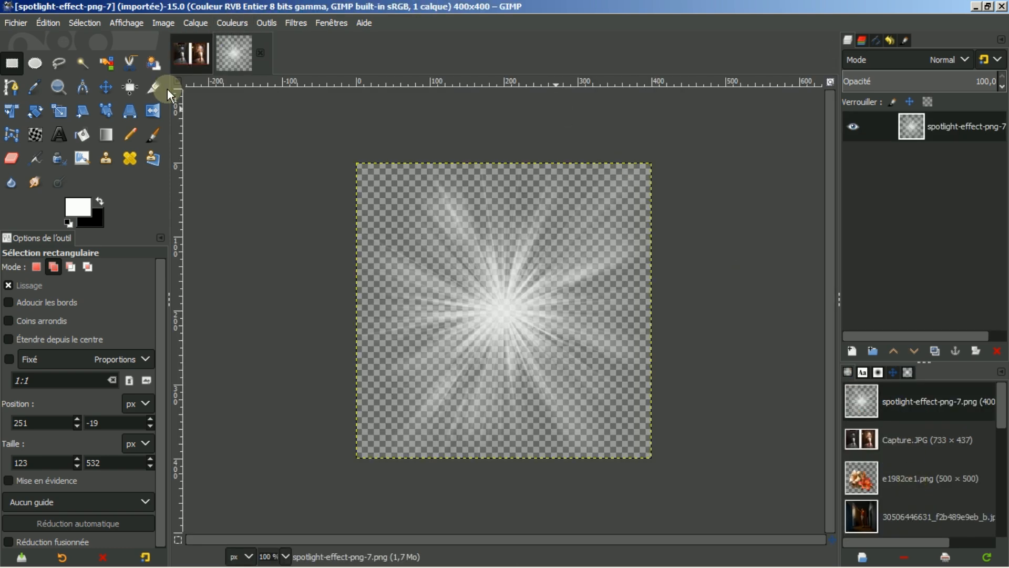
{"action": "left_click", "coordinate": [258, 53]}
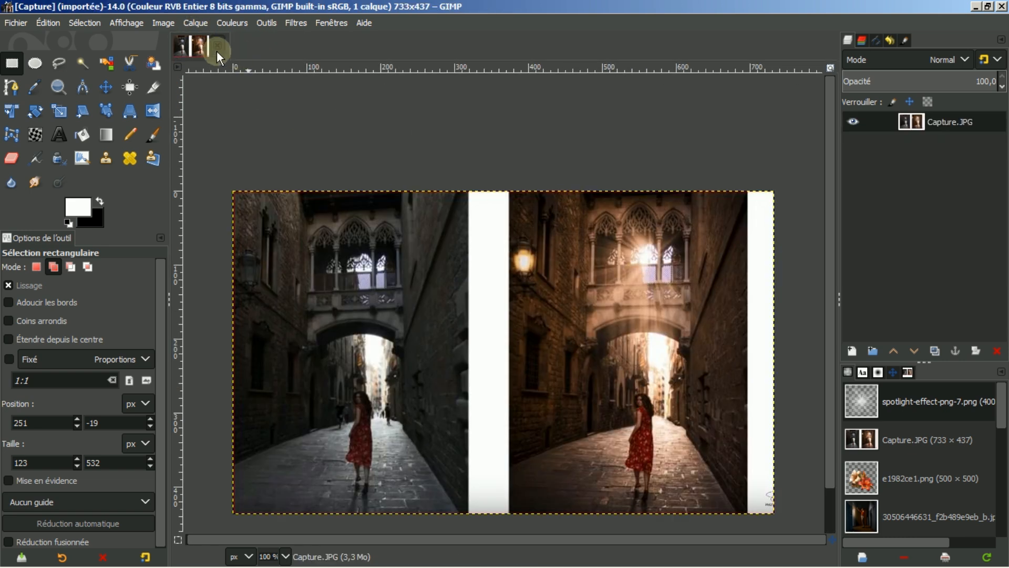
{"action": "scroll", "coordinate": [825, 244], "scroll_direction": "down", "scroll_amount": 2}
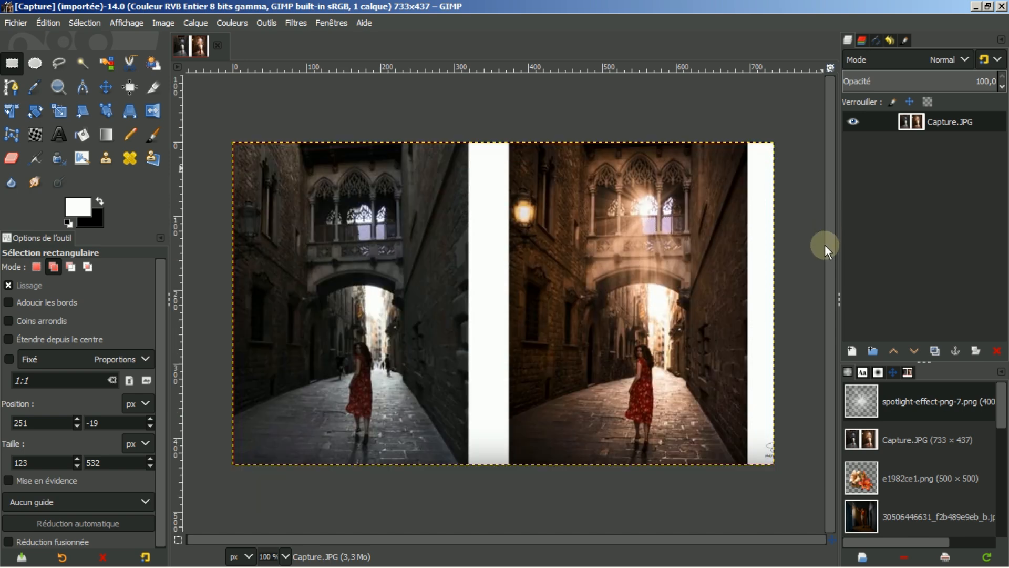
{"action": "left_click", "coordinate": [219, 44]}
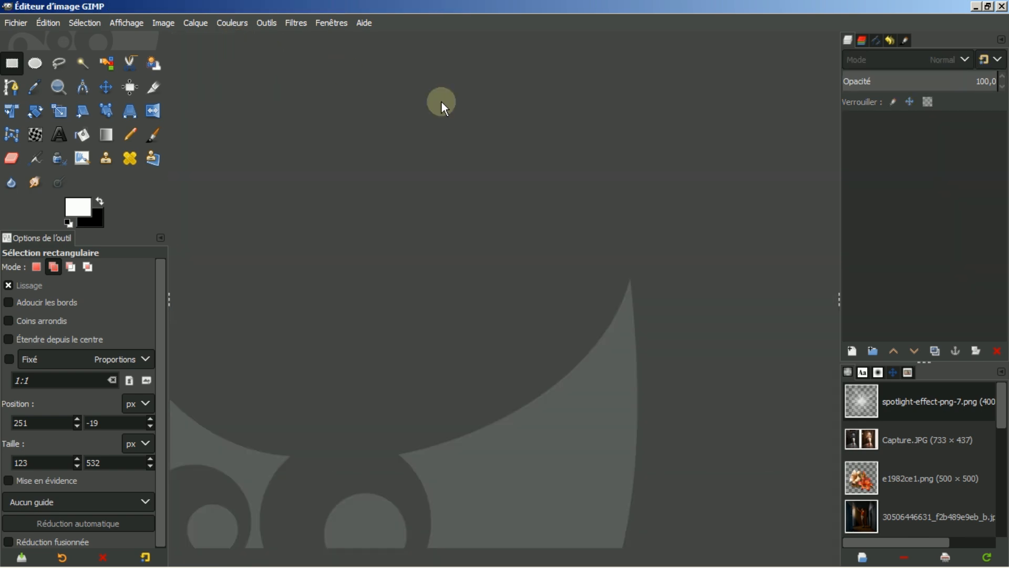
{"action": "double_click", "coordinate": [894, 517]}
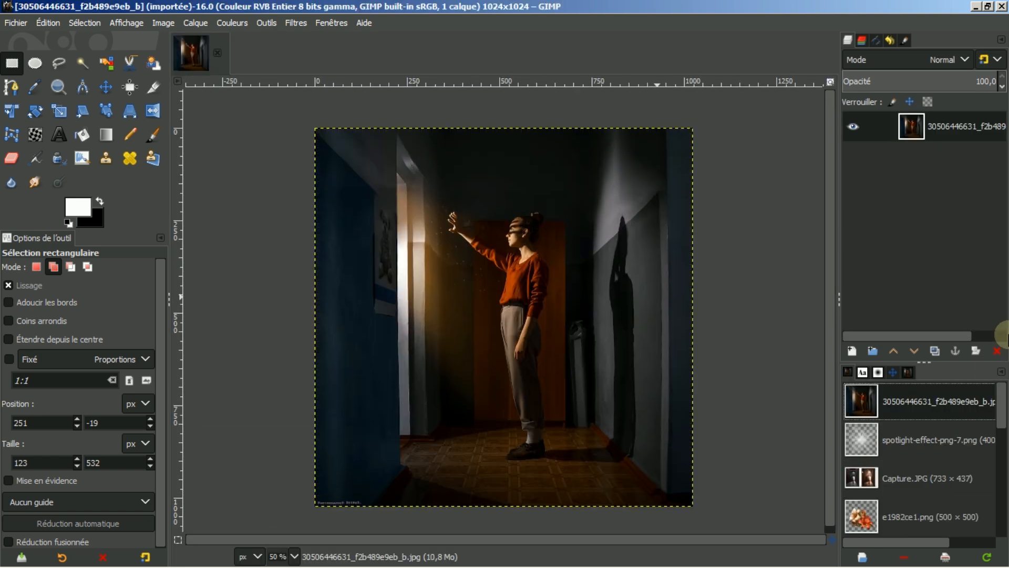
{"action": "scroll", "coordinate": [950, 456], "scroll_direction": "down", "scroll_amount": 3}
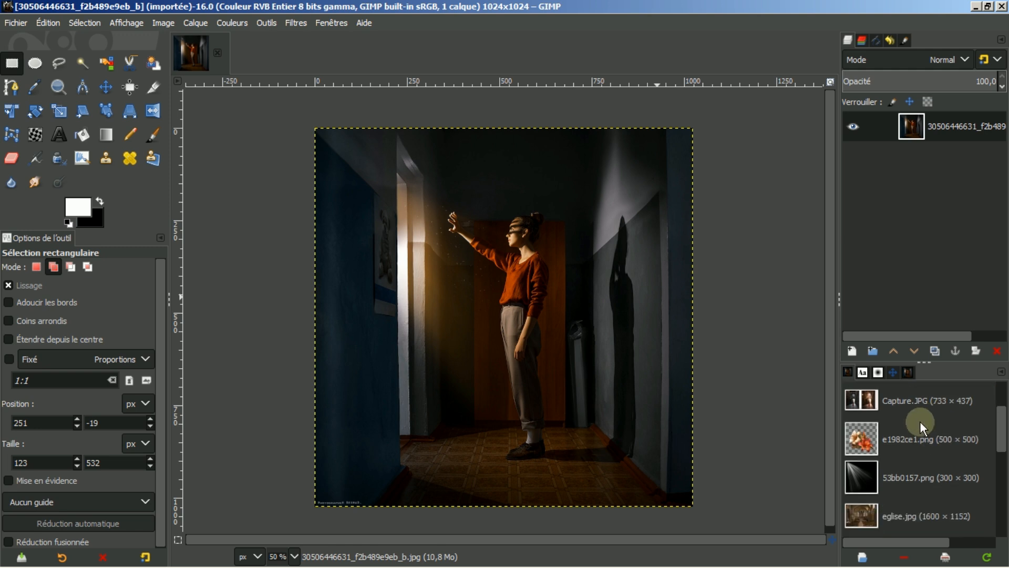
{"action": "left_click", "coordinate": [891, 477]}
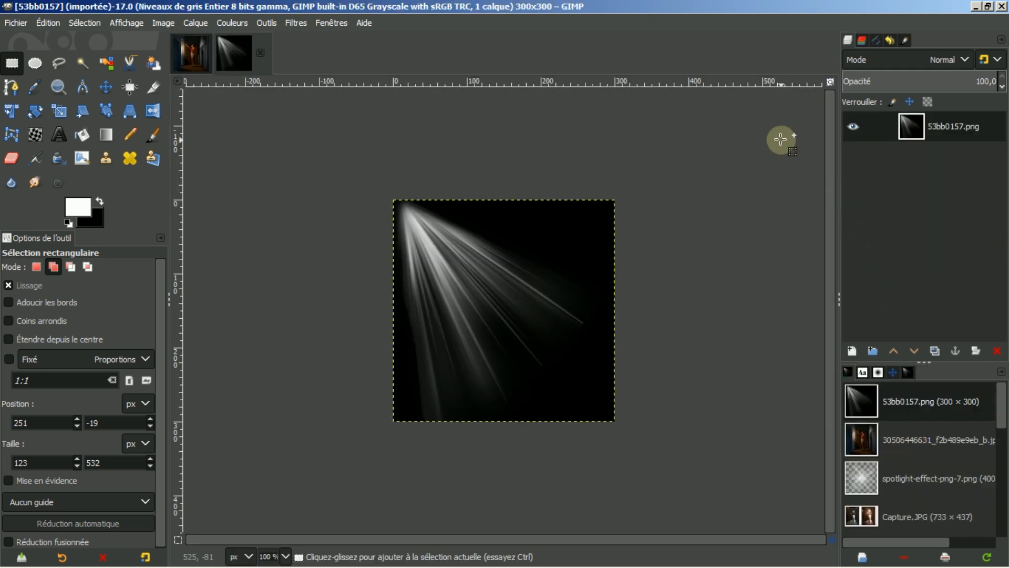
Step: Copy the light-beam image 53bb0157.png and paste it into the hallway photo as a new layer
{"action": "left_click", "coordinate": [36, 22]}
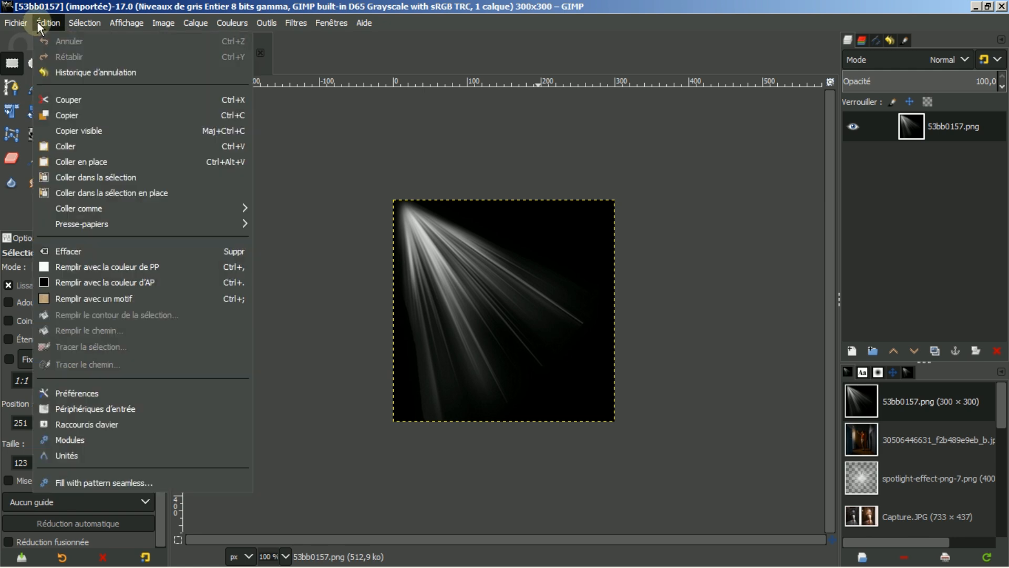
{"action": "left_click", "coordinate": [67, 114]}
{"action": "left_click", "coordinate": [192, 58]}
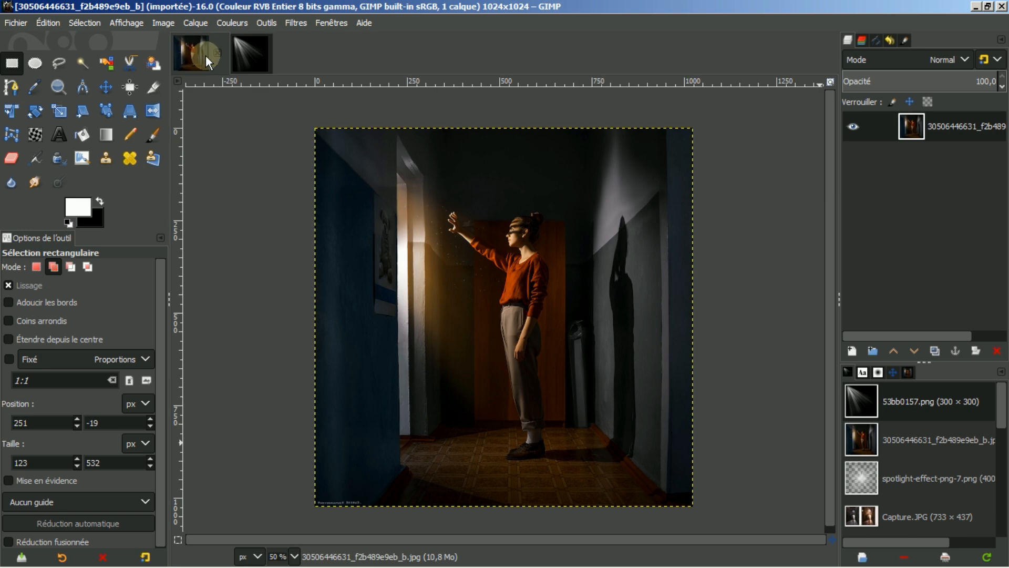
{"action": "left_click", "coordinate": [47, 23]}
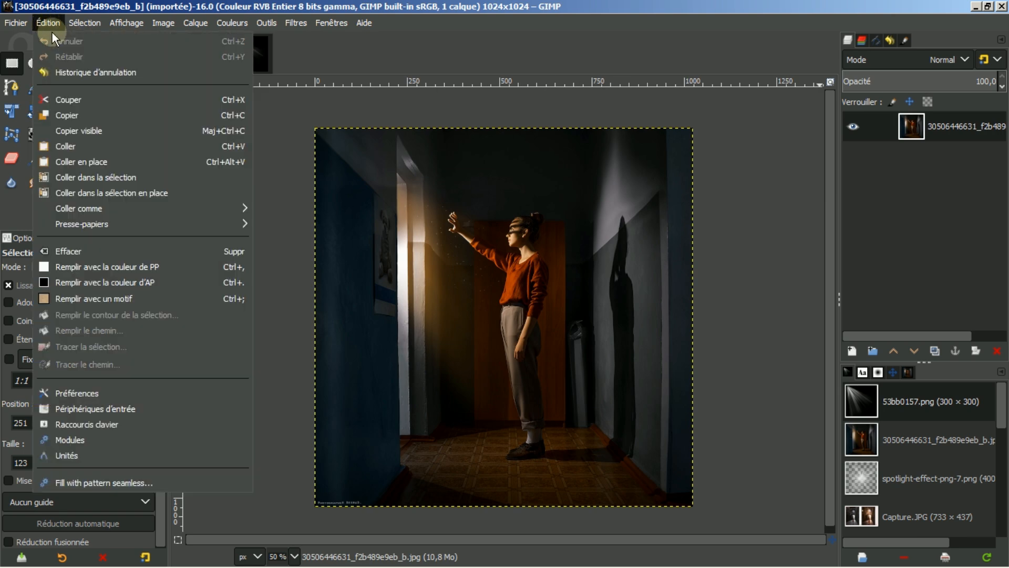
{"action": "left_click", "coordinate": [62, 148]}
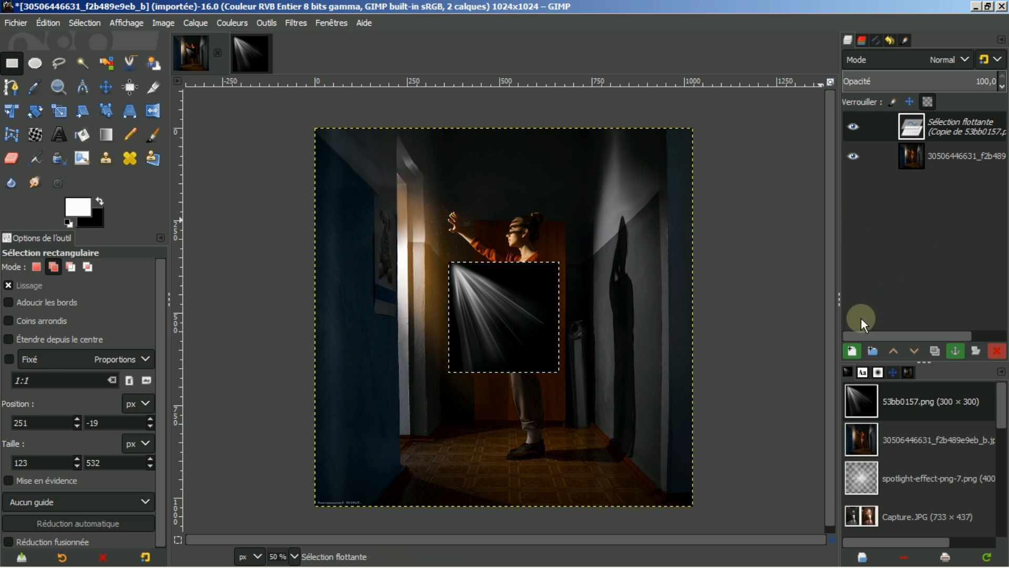
{"action": "left_click", "coordinate": [851, 351]}
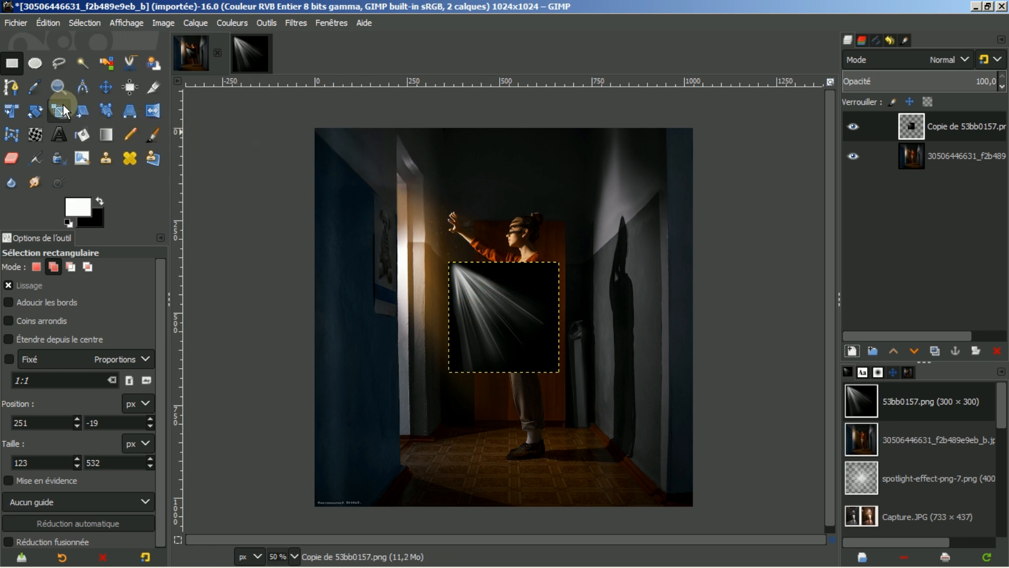
Step: Rotate the light-beam layer by -33.25 degrees around its centre
{"action": "left_click", "coordinate": [33, 112]}
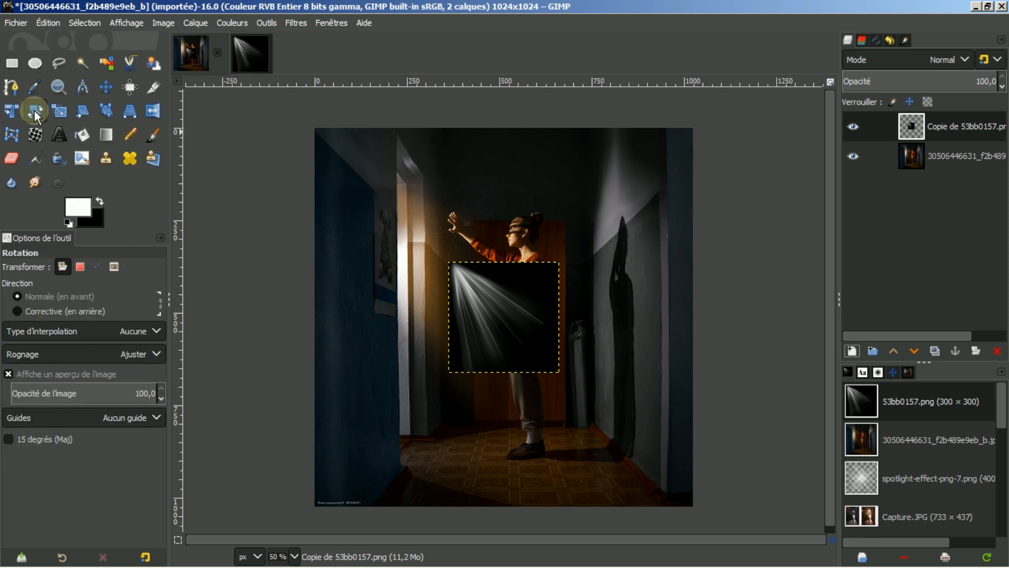
{"action": "left_click", "coordinate": [477, 284]}
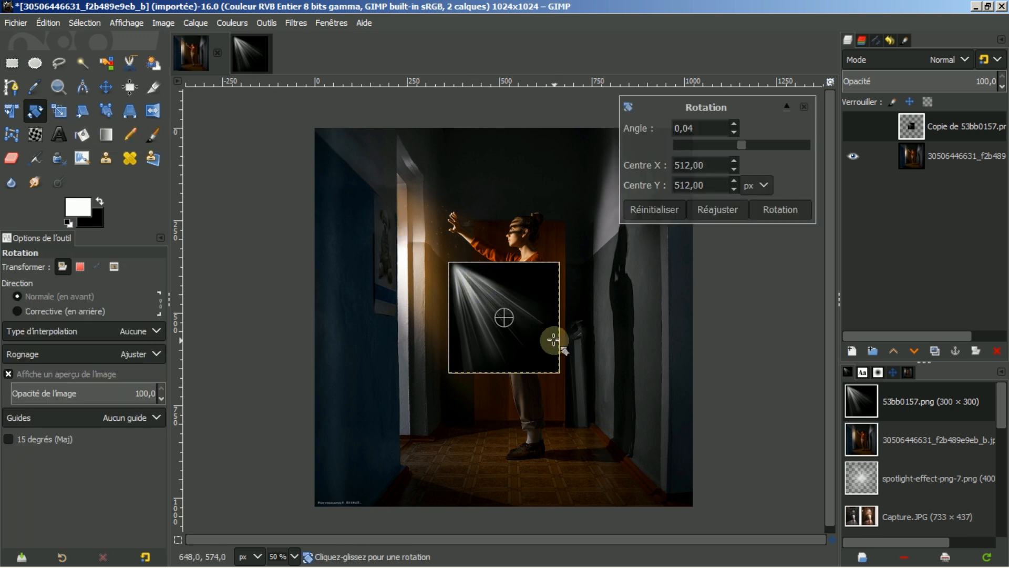
{"action": "left_click_drag", "start_coordinate": [547, 360], "coordinate": [561, 330]}
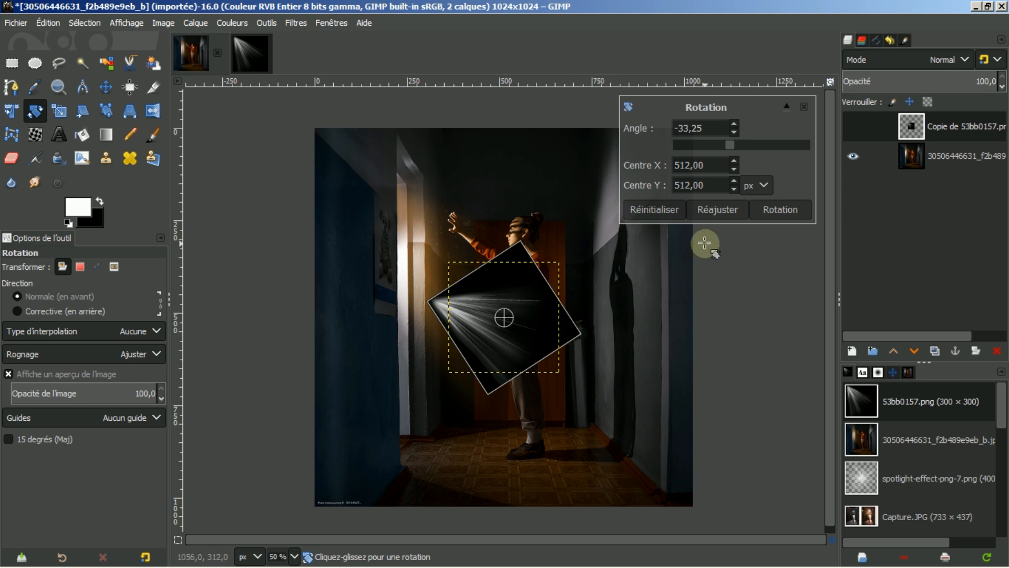
{"action": "left_click", "coordinate": [777, 209]}
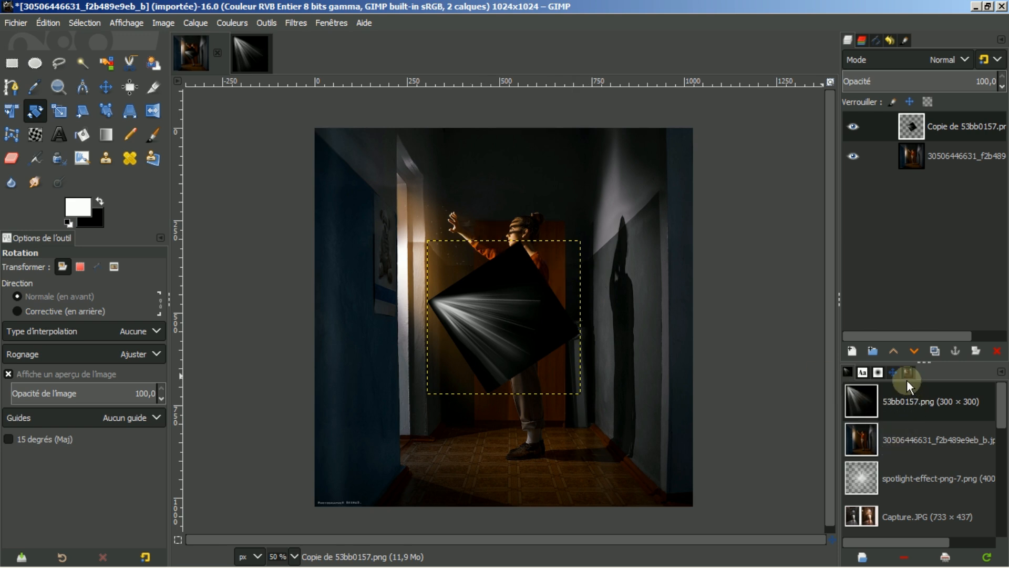
Step: Fit the photo in the window and move the light-beam layer so the beam's source sits at the bright doorway
{"action": "left_click", "coordinate": [892, 371]}
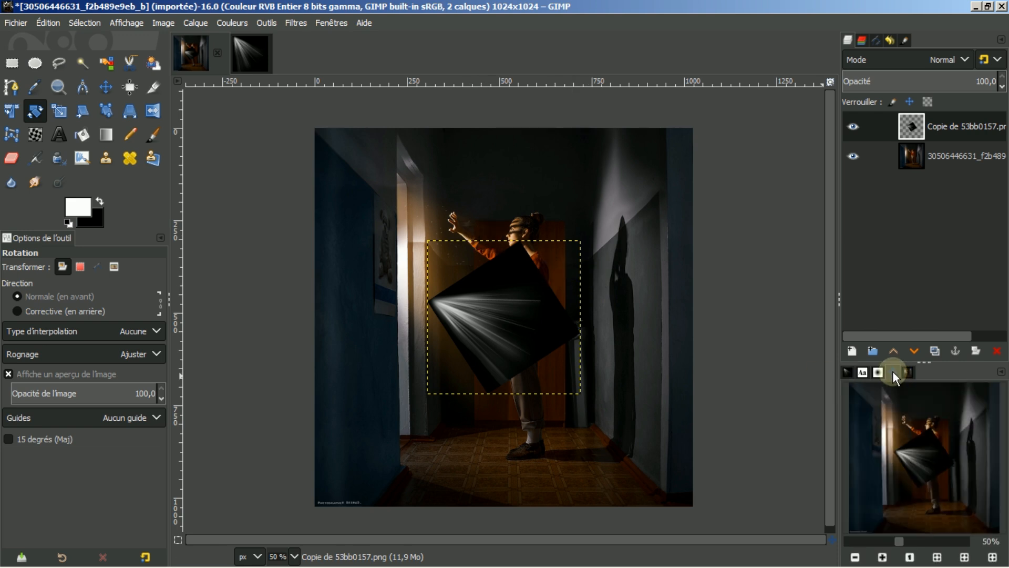
{"action": "left_click", "coordinate": [937, 558]}
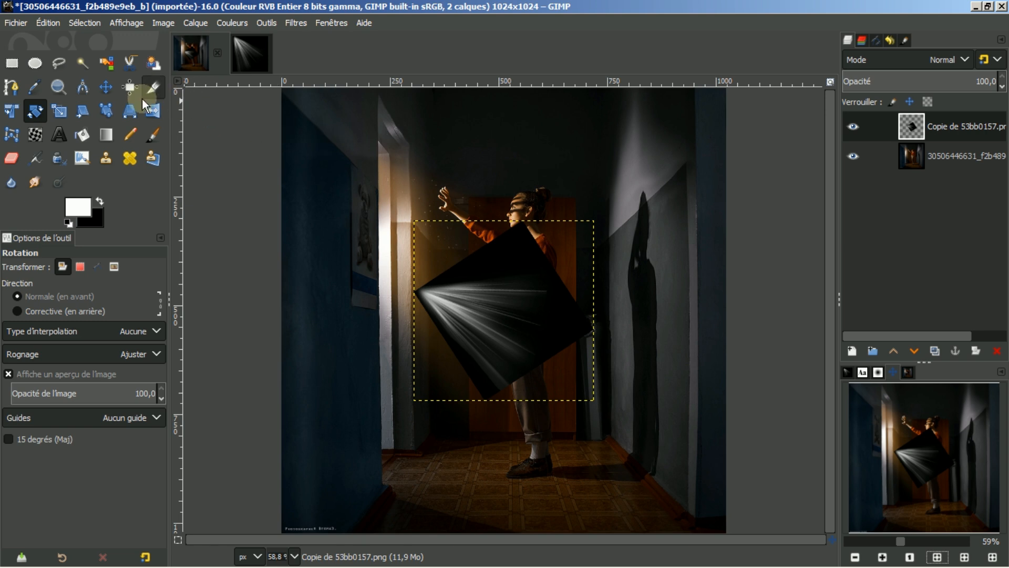
{"action": "left_click", "coordinate": [105, 89]}
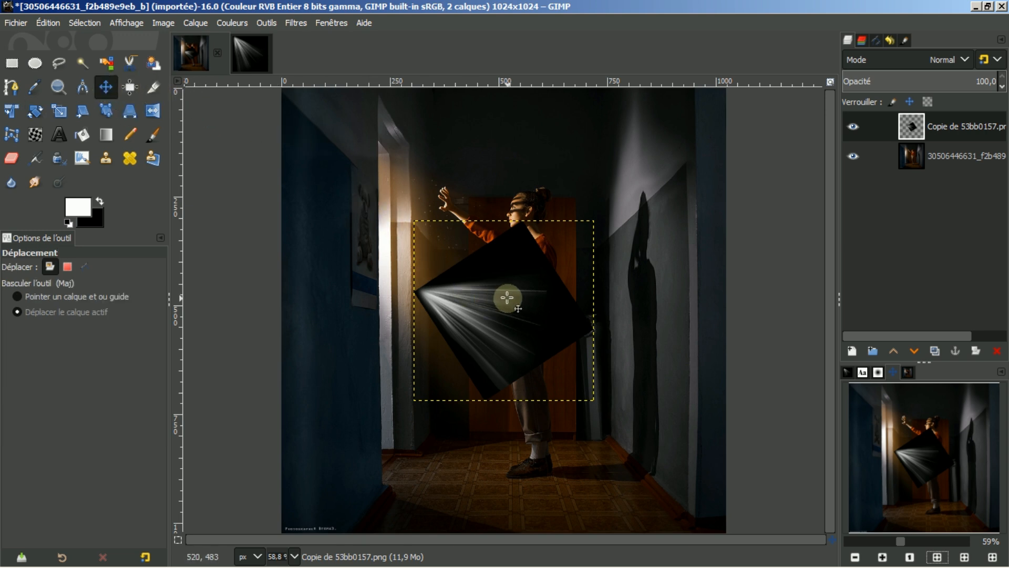
{"action": "left_click_drag", "start_coordinate": [475, 300], "coordinate": [439, 215]}
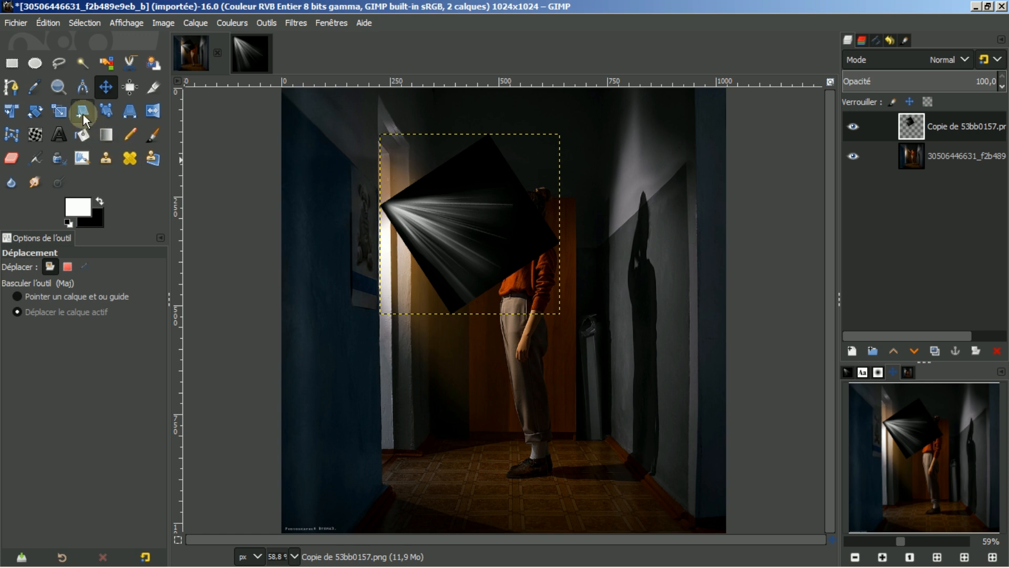
Step: Scale the light-beam layer to 817 × 550 px, stretching the rays from the doorway across the hallway to the opposite wall
{"action": "left_click", "coordinate": [56, 113]}
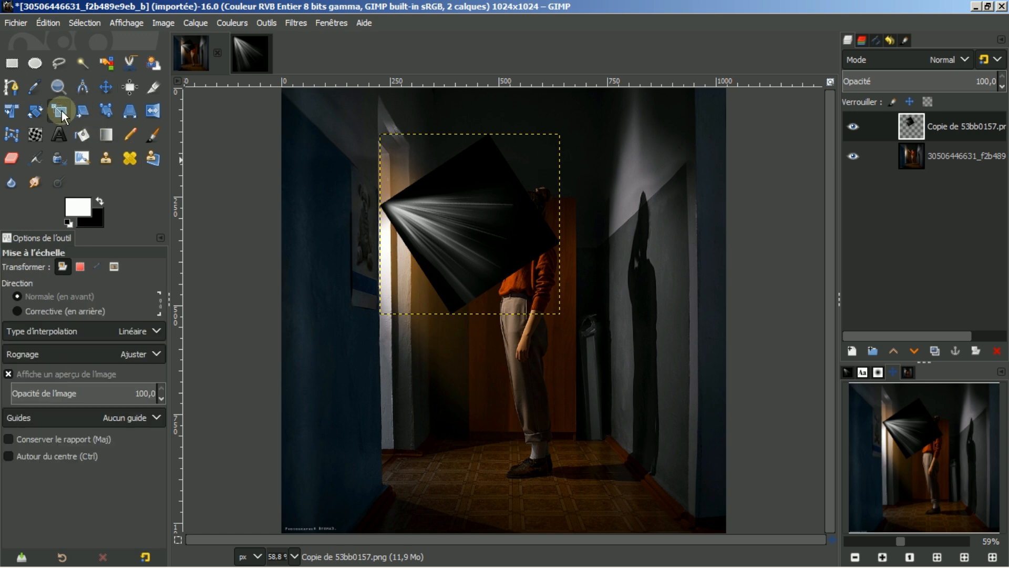
{"action": "left_click", "coordinate": [470, 208]}
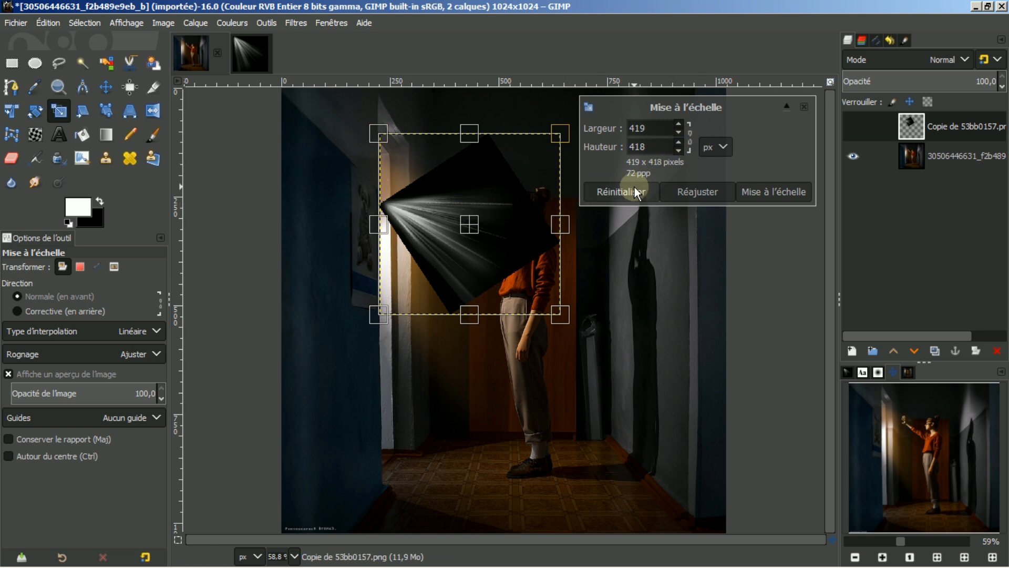
{"action": "left_click_drag", "start_coordinate": [571, 223], "coordinate": [715, 224]}
{"action": "left_click_drag", "start_coordinate": [543, 132], "coordinate": [542, 111]}
{"action": "left_click_drag", "start_coordinate": [543, 314], "coordinate": [541, 353]}
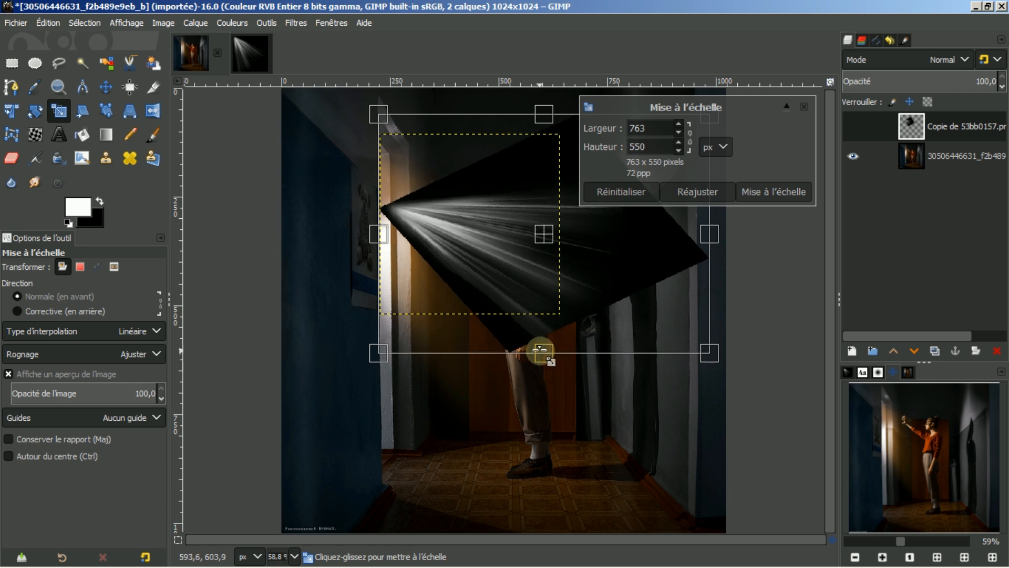
{"action": "left_click_drag", "start_coordinate": [707, 233], "coordinate": [731, 234]}
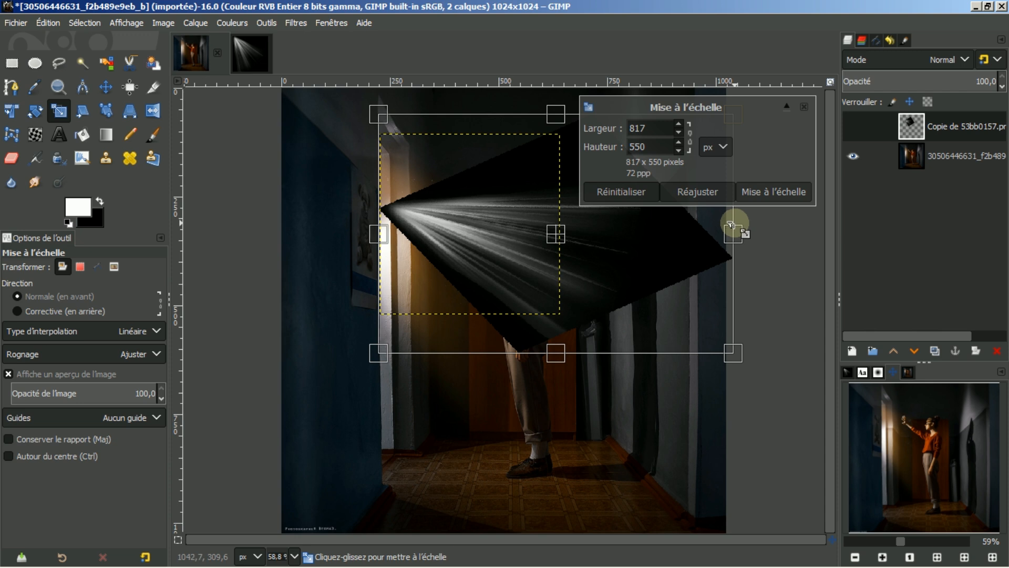
{"action": "left_click", "coordinate": [765, 186]}
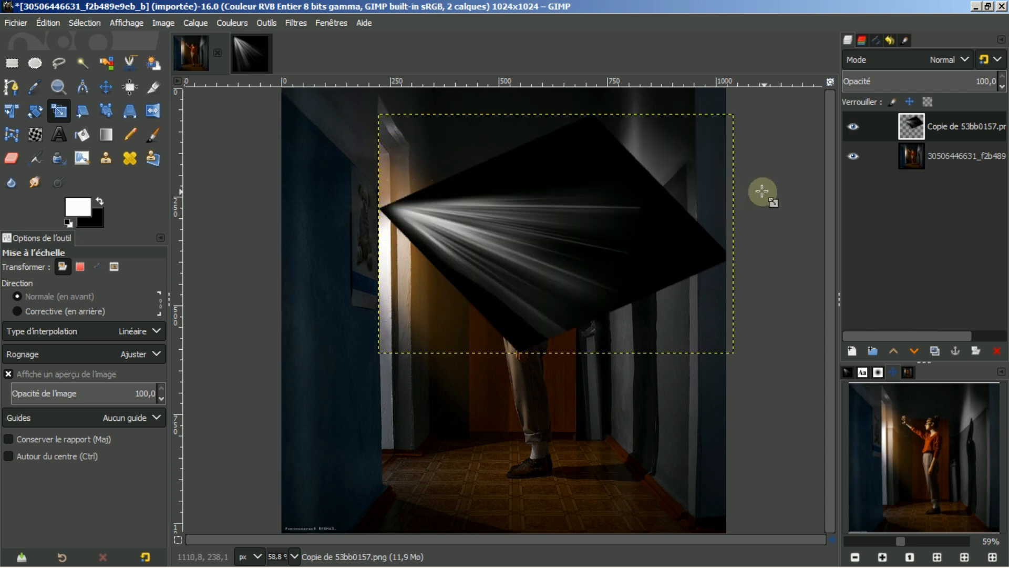
Step: Extend the scaled light-beam layer's boundary to the image size
{"action": "left_click", "coordinate": [947, 124]}
{"action": "right_click", "coordinate": [947, 124]}
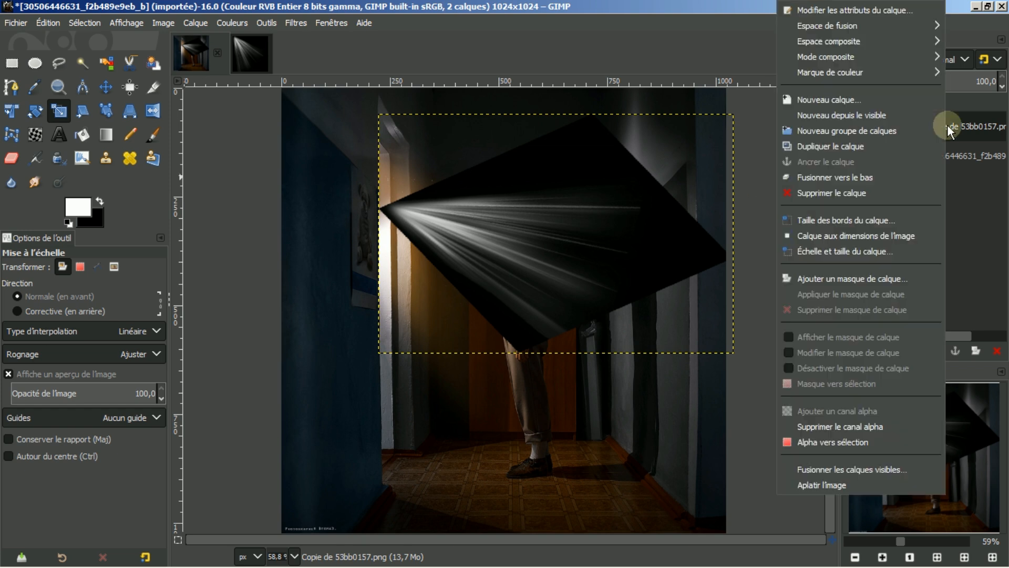
{"action": "left_click", "coordinate": [833, 236]}
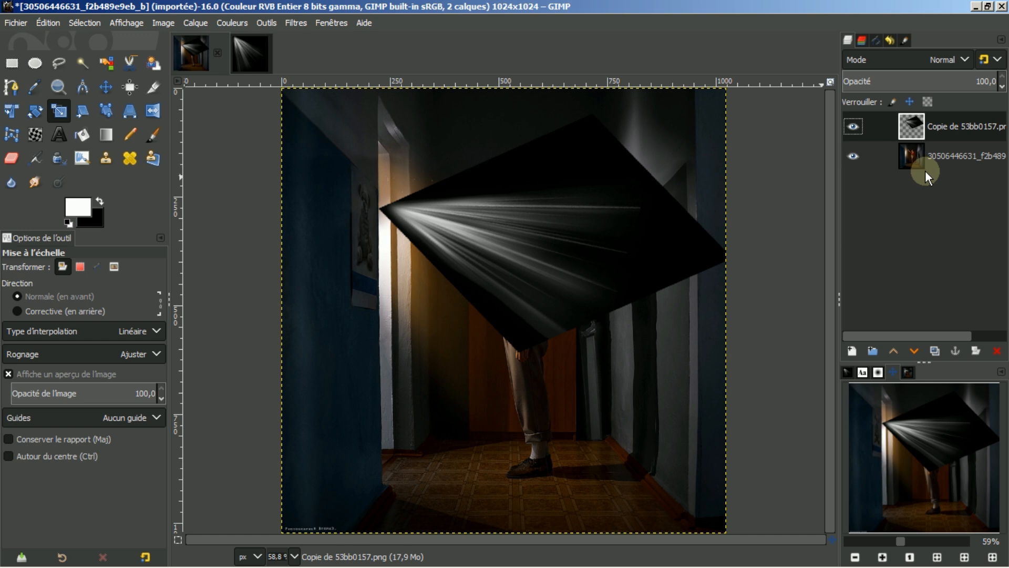
Step: Try the Addition blend mode on the light-beam layer and set its mode to Écran
{"action": "left_click", "coordinate": [964, 59]}
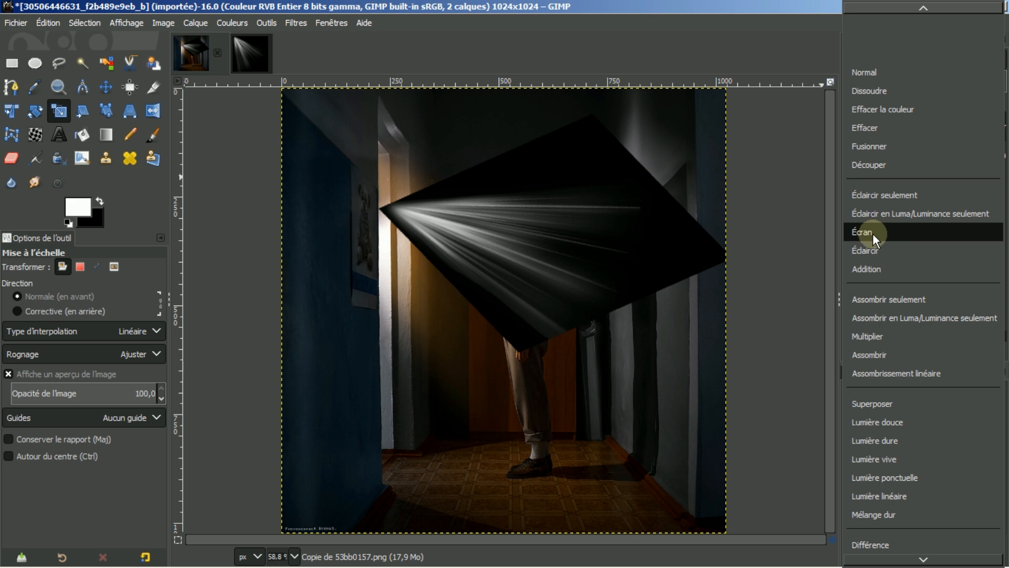
{"action": "left_click", "coordinate": [863, 268]}
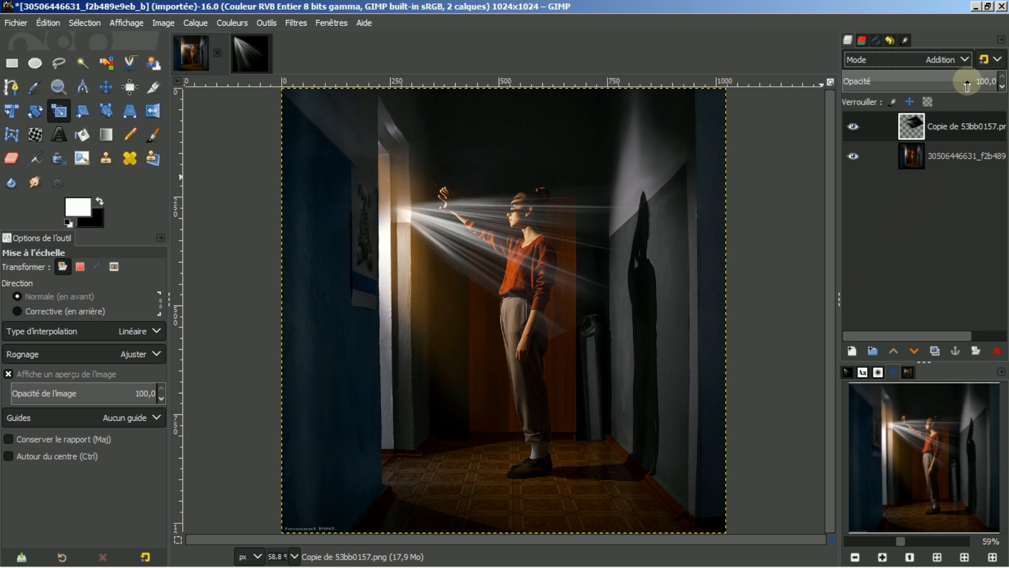
{"action": "left_click", "coordinate": [964, 59]}
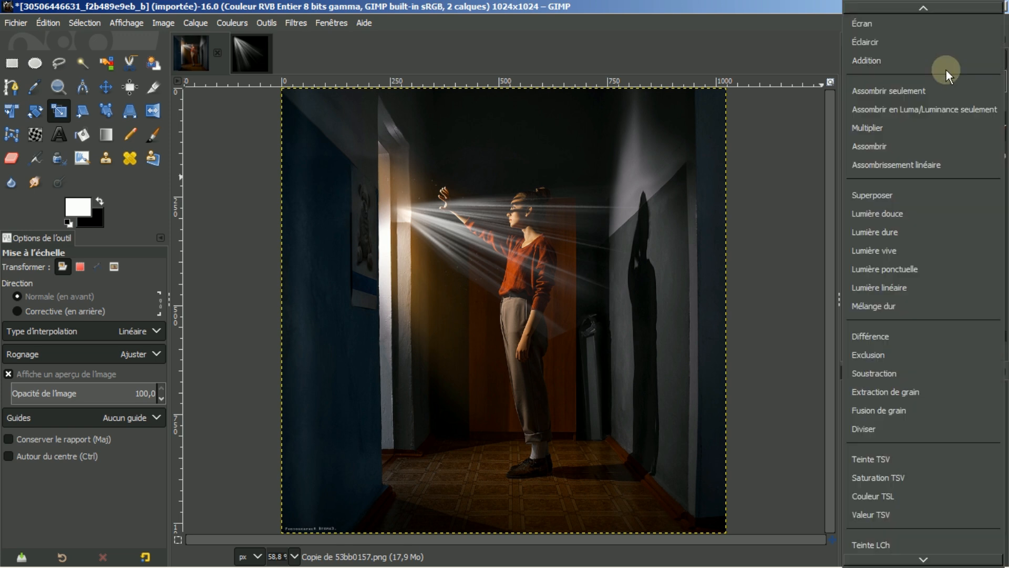
{"action": "left_click", "coordinate": [872, 21]}
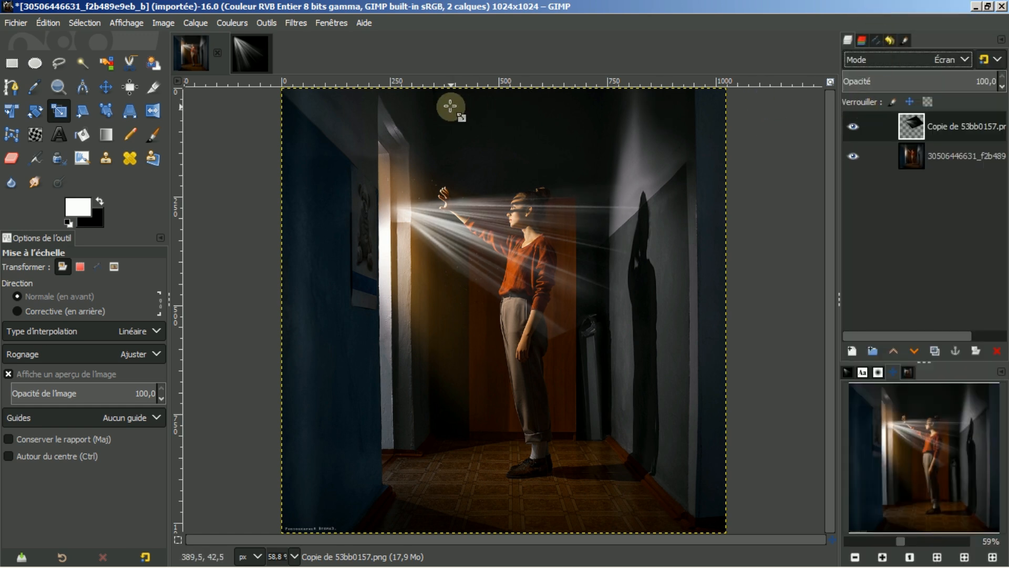
Step: Shift the light rays slightly up and left towards the raised hand and match the moved layer to the image dimensions again
{"action": "left_click", "coordinate": [106, 85]}
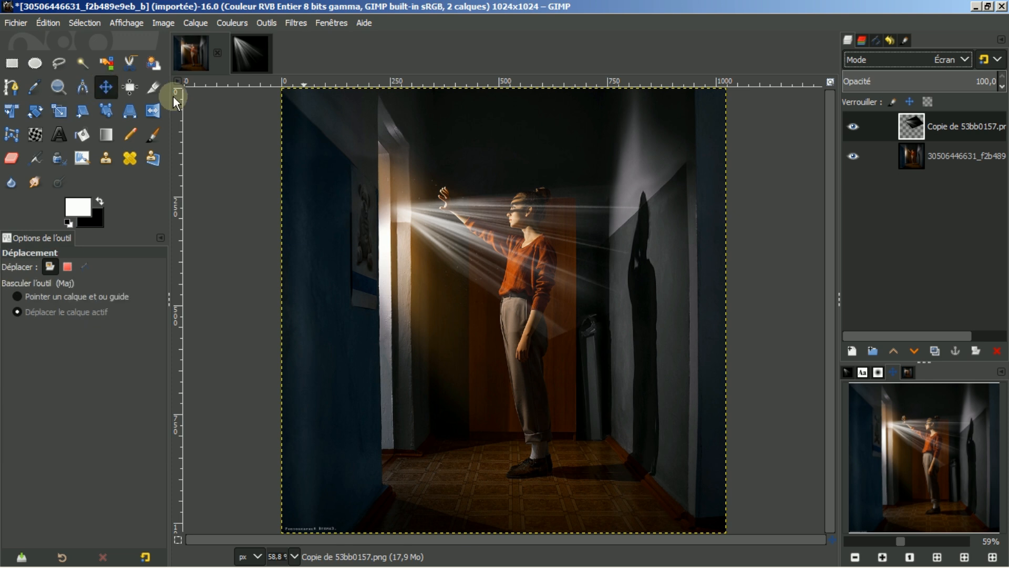
{"action": "left_click_drag", "start_coordinate": [473, 240], "coordinate": [462, 228]}
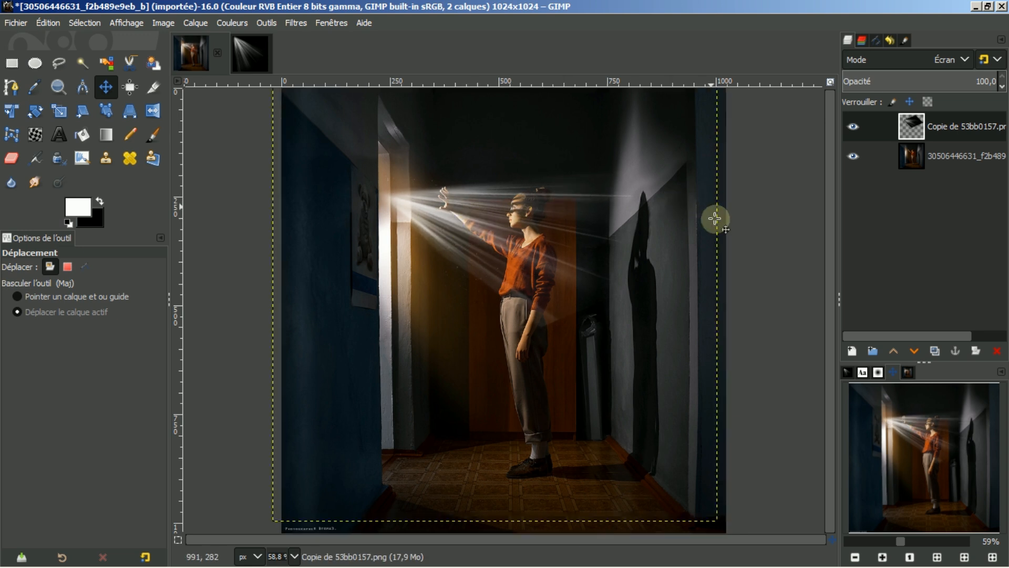
{"action": "right_click", "coordinate": [935, 122]}
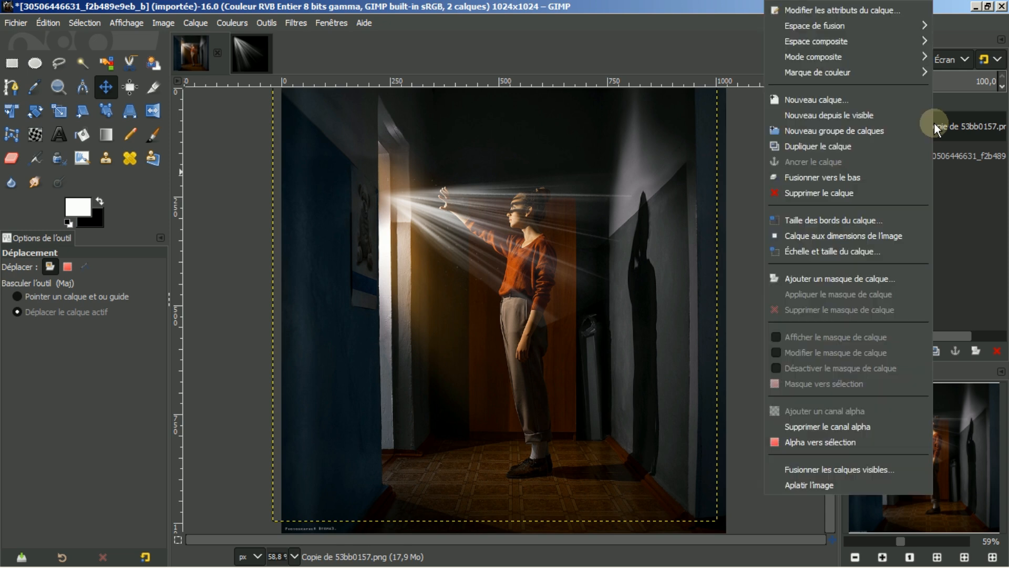
{"action": "left_click", "coordinate": [834, 238]}
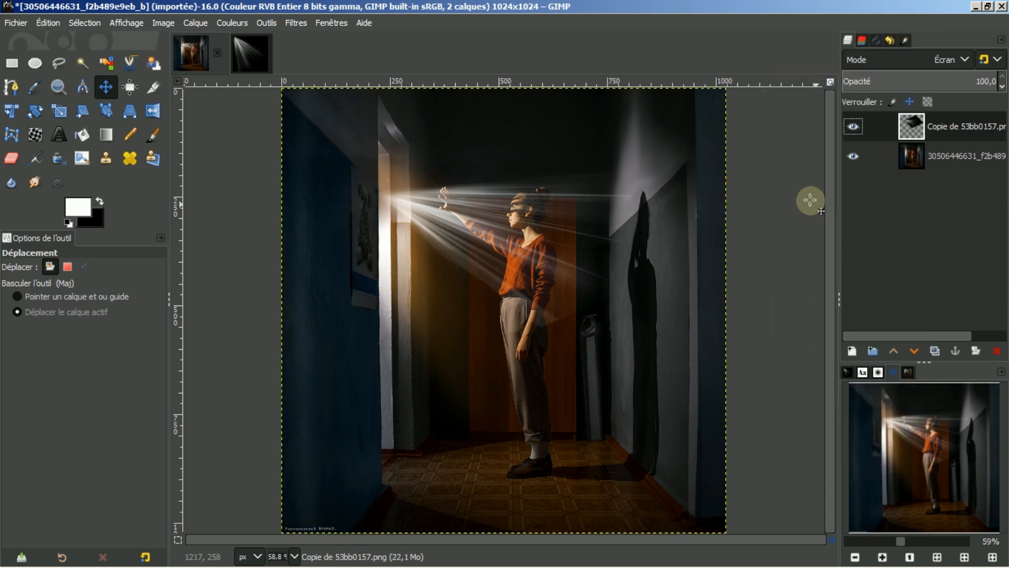
Step: Apply a Gaussian blur of 14.40 in X and Y to the light-beam layer to soften the rays
{"action": "left_click", "coordinate": [292, 23]}
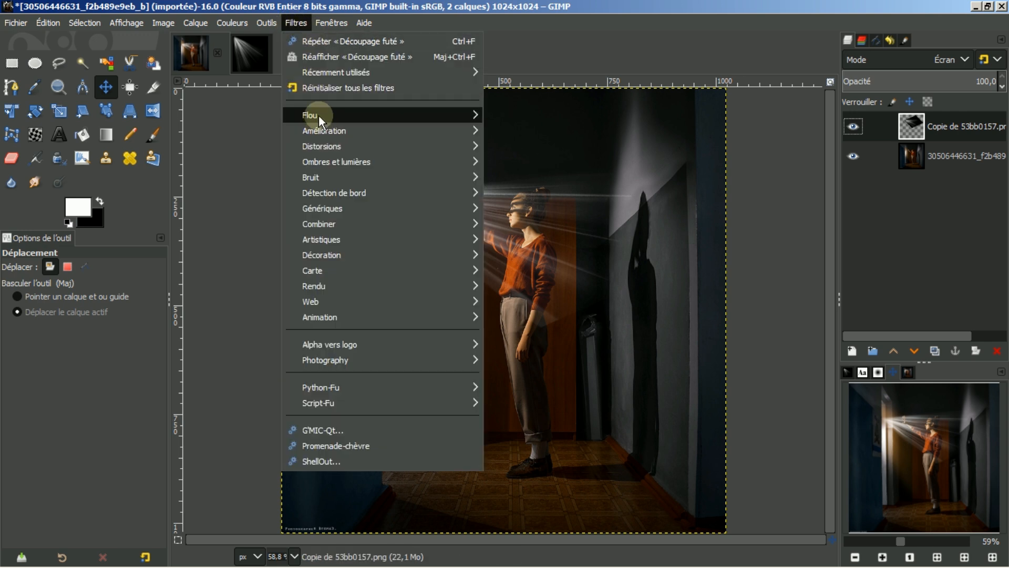
{"action": "mouse_move", "coordinate": [323, 116]}
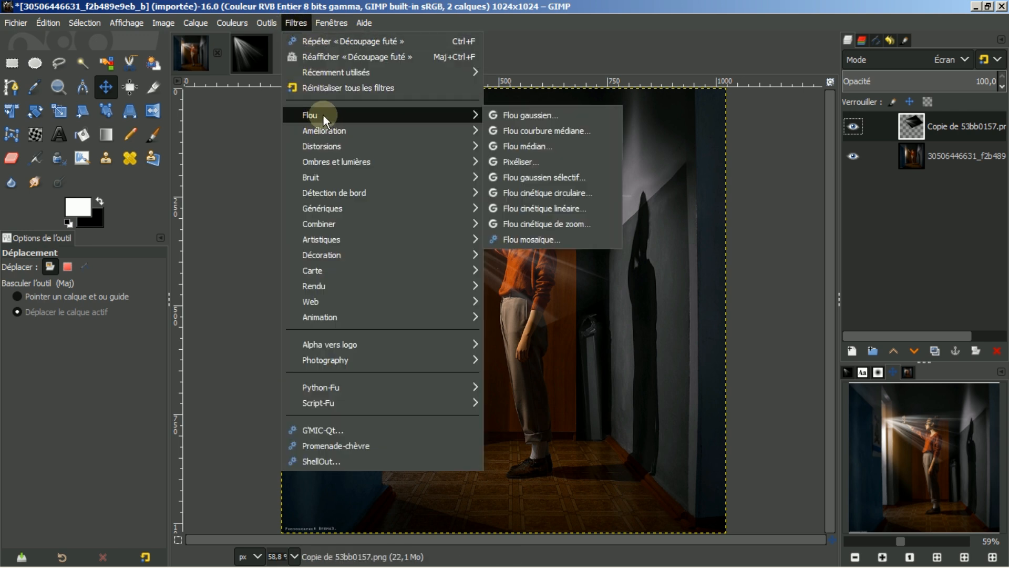
{"action": "left_click", "coordinate": [515, 115]}
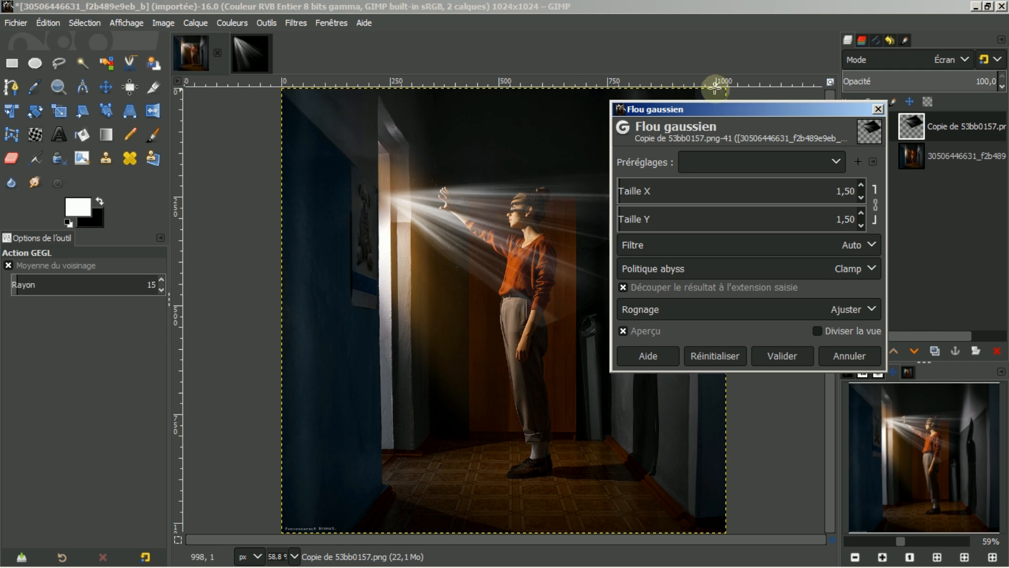
{"action": "left_click_drag", "start_coordinate": [713, 107], "coordinate": [177, 83]}
{"action": "left_click_drag", "start_coordinate": [86, 161], "coordinate": [131, 161]}
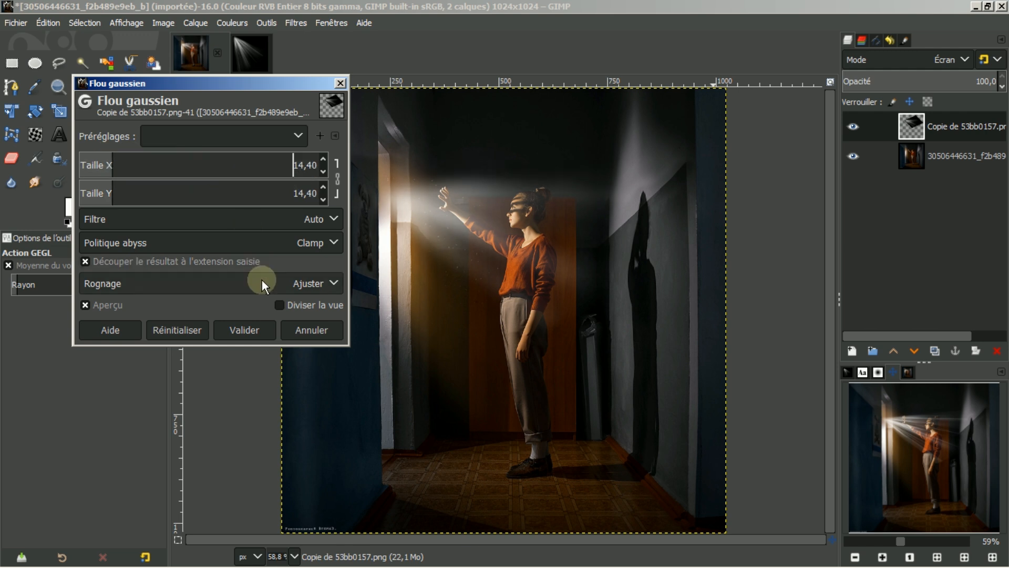
{"action": "left_click", "coordinate": [253, 328]}
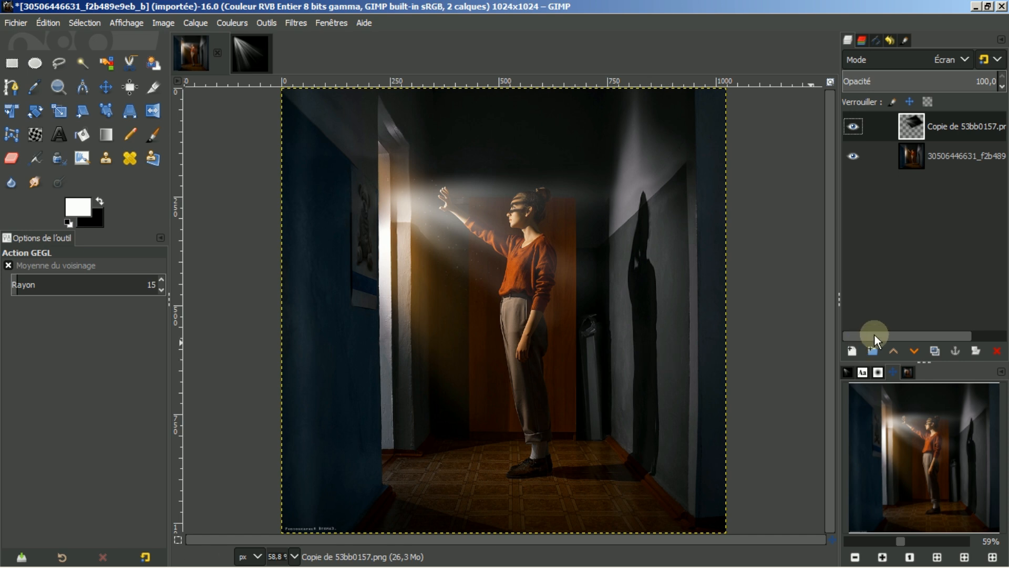
Step: Open the church photo eglise.jpg from the document history
{"action": "left_click", "coordinate": [847, 369]}
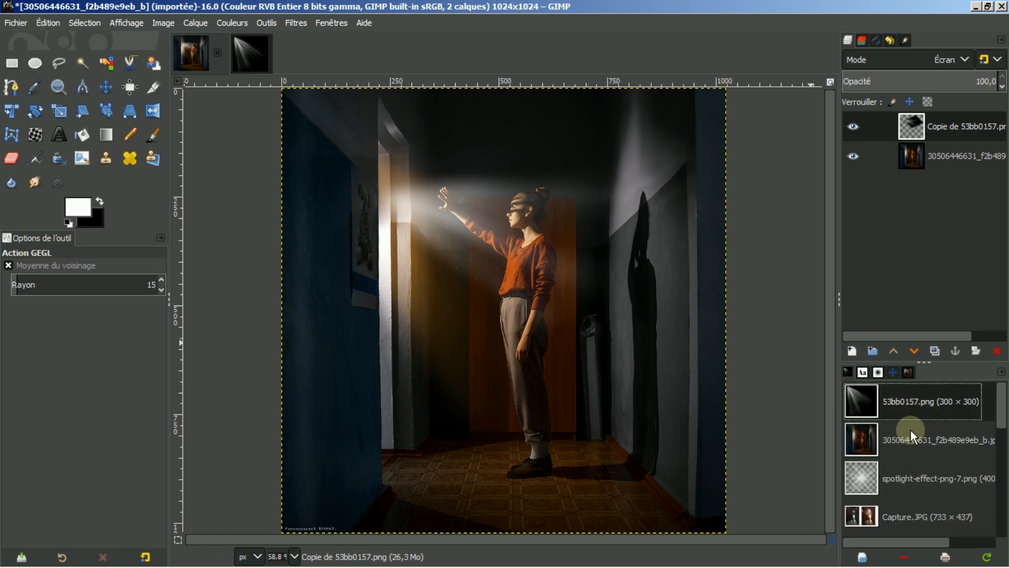
{"action": "scroll", "coordinate": [909, 429], "scroll_direction": "down", "scroll_amount": 2}
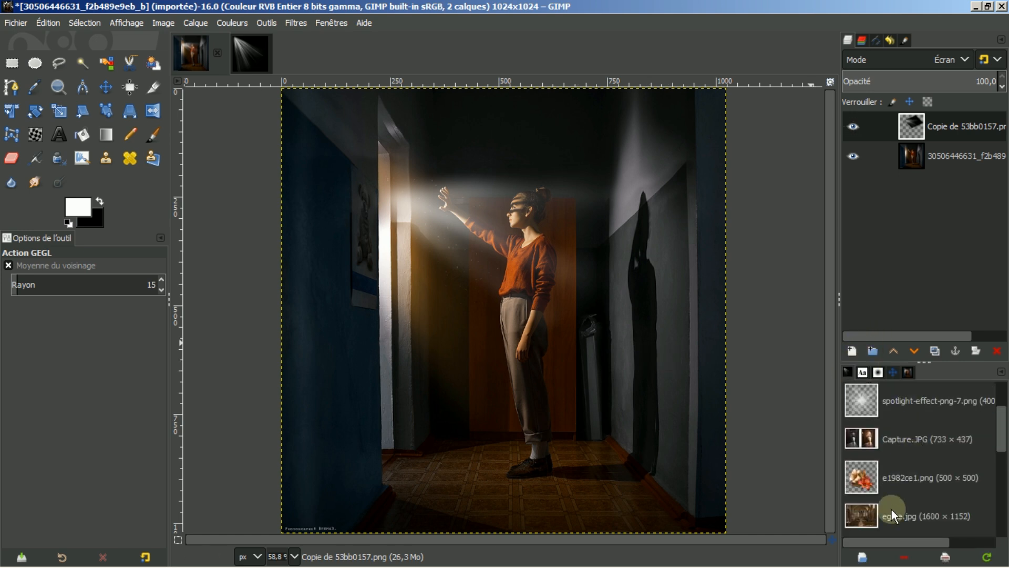
{"action": "double_click", "coordinate": [892, 510]}
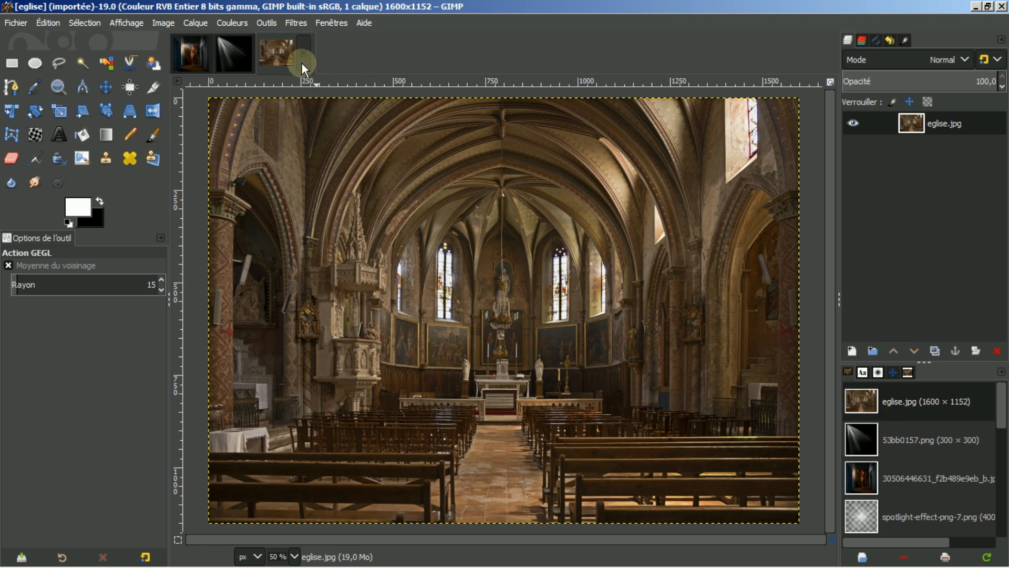
Step: Review the light-beam and hallway images, return to the church photo and duplicate its eglise.jpg layer
{"action": "left_click", "coordinate": [220, 47]}
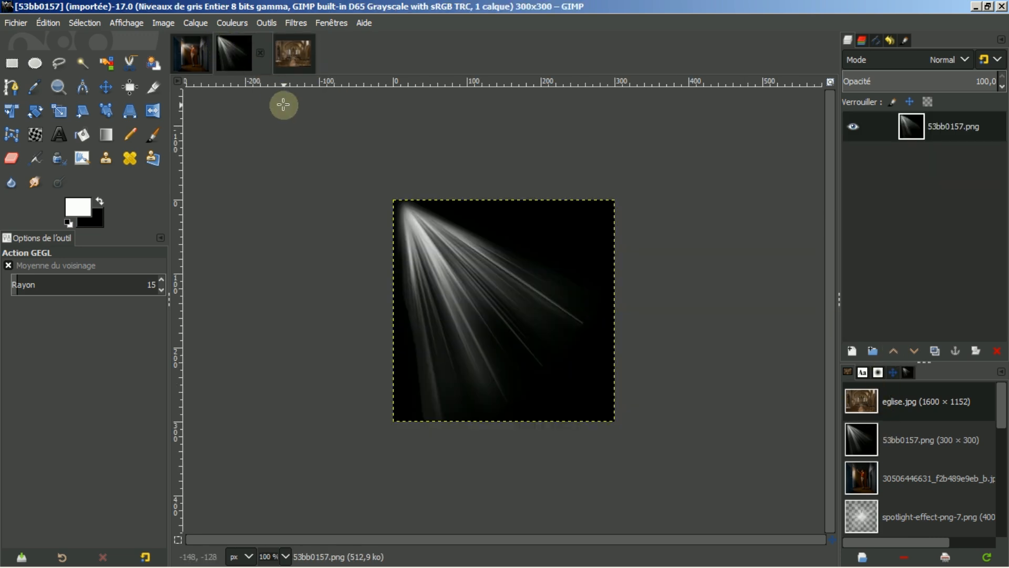
{"action": "left_click", "coordinate": [190, 54]}
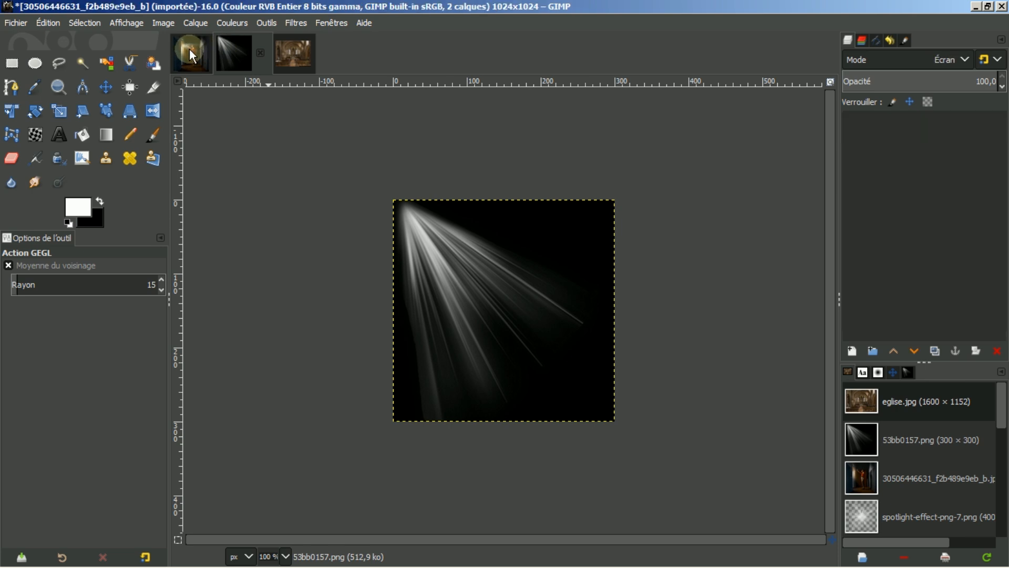
{"action": "left_click", "coordinate": [299, 43]}
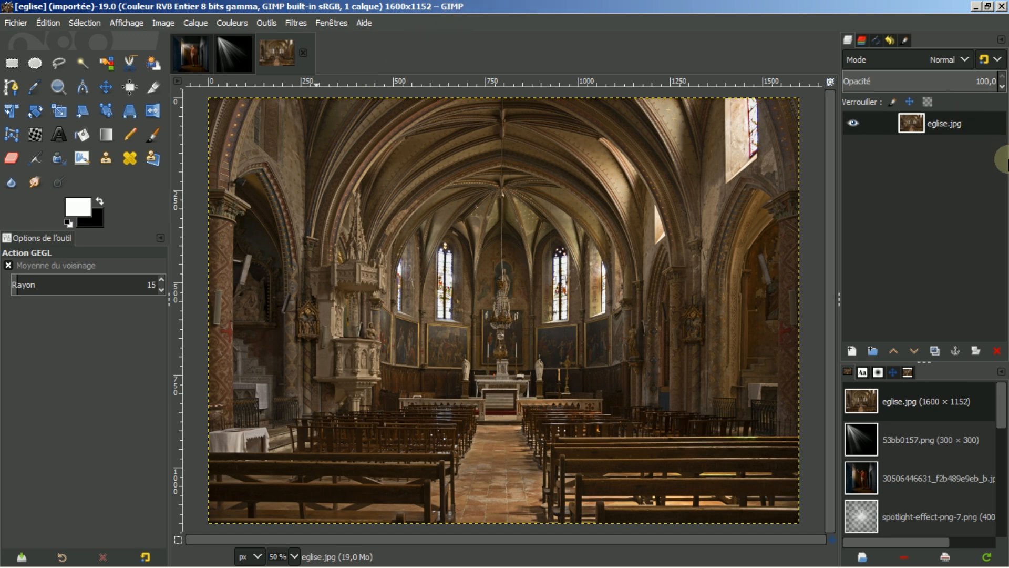
{"action": "left_click", "coordinate": [934, 351]}
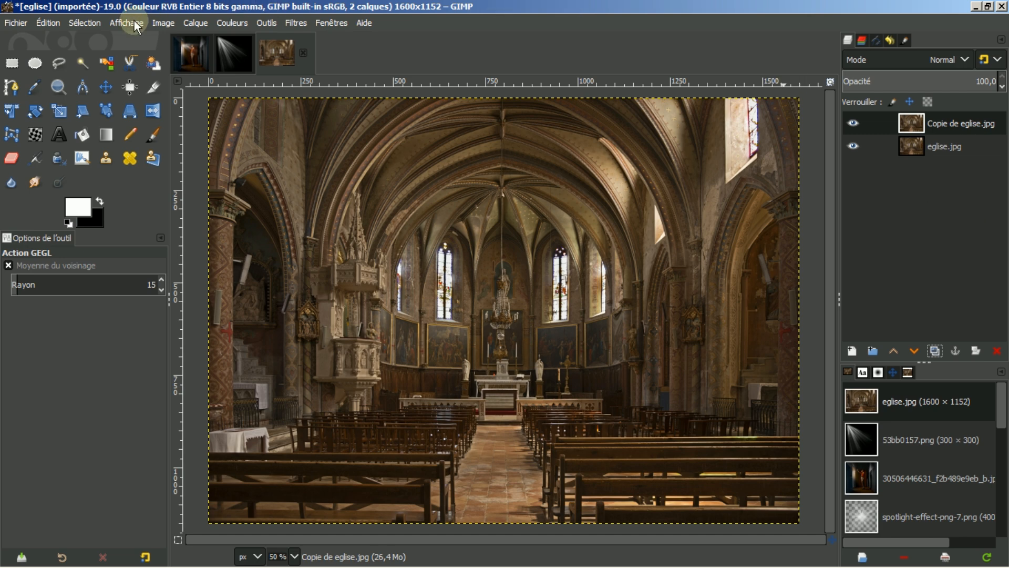
Step: Apply a Threshold of 204 to 255 to the duplicated church layer, comparing it with the original photo
{"action": "left_click", "coordinate": [224, 22]}
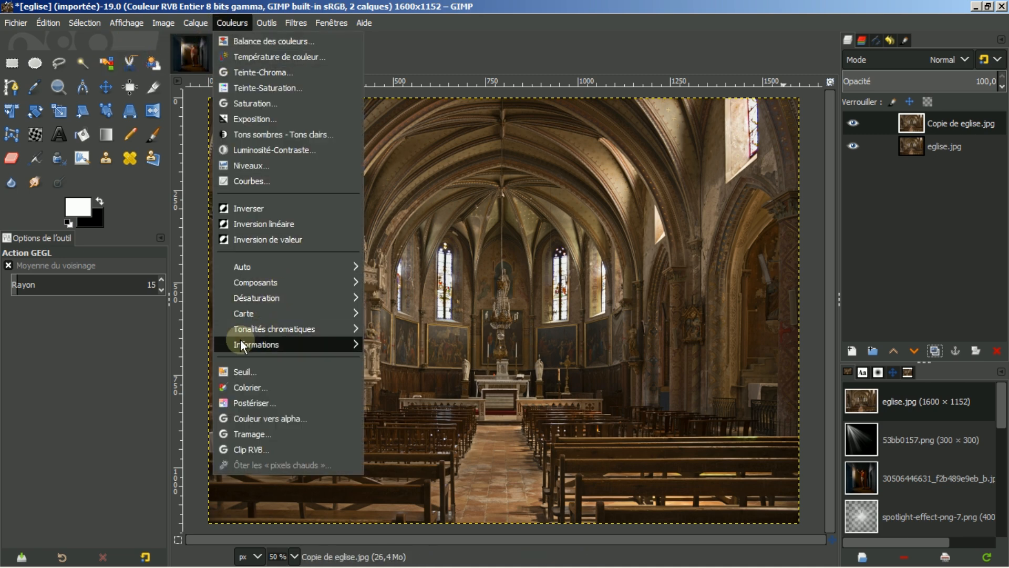
{"action": "left_click", "coordinate": [232, 371]}
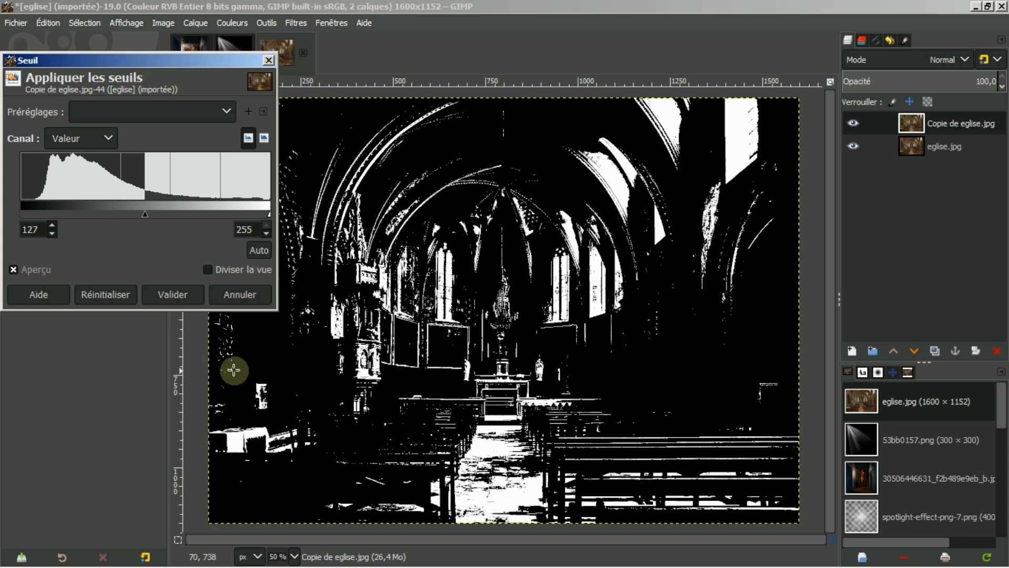
{"action": "left_click", "coordinate": [852, 123]}
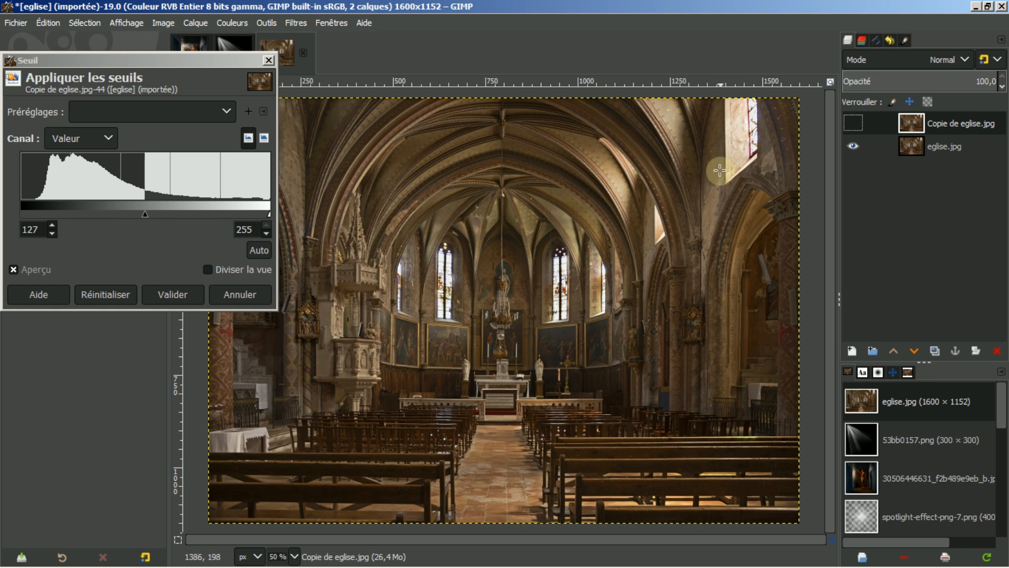
{"action": "left_click", "coordinate": [852, 124]}
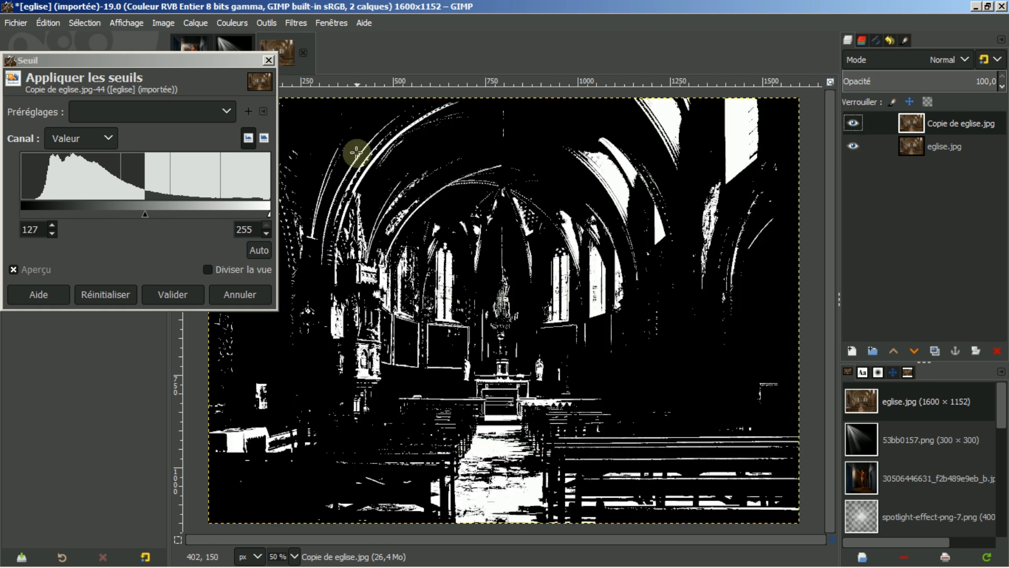
{"action": "left_click_drag", "start_coordinate": [145, 217], "coordinate": [220, 222]}
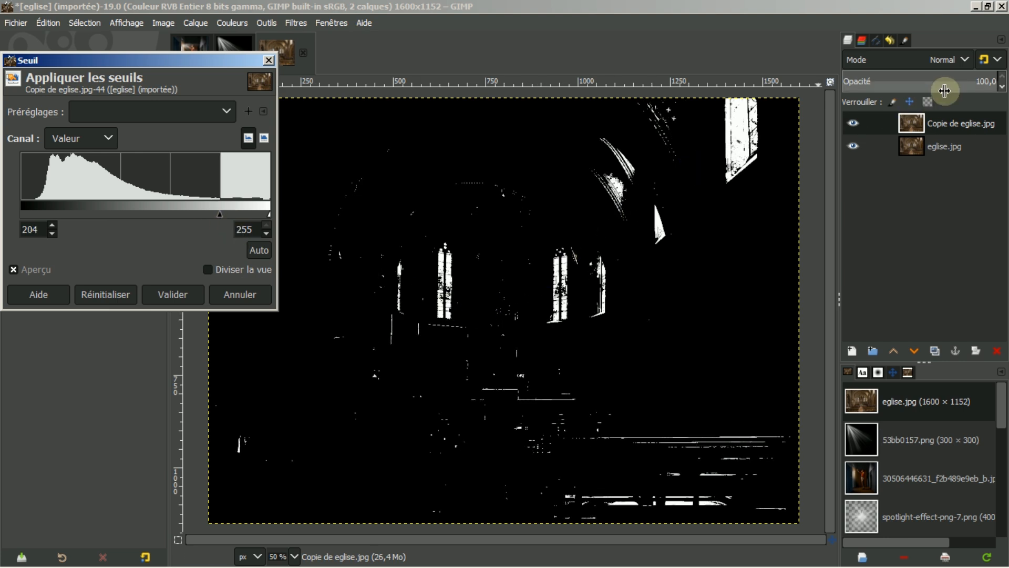
{"action": "left_click", "coordinate": [177, 295]}
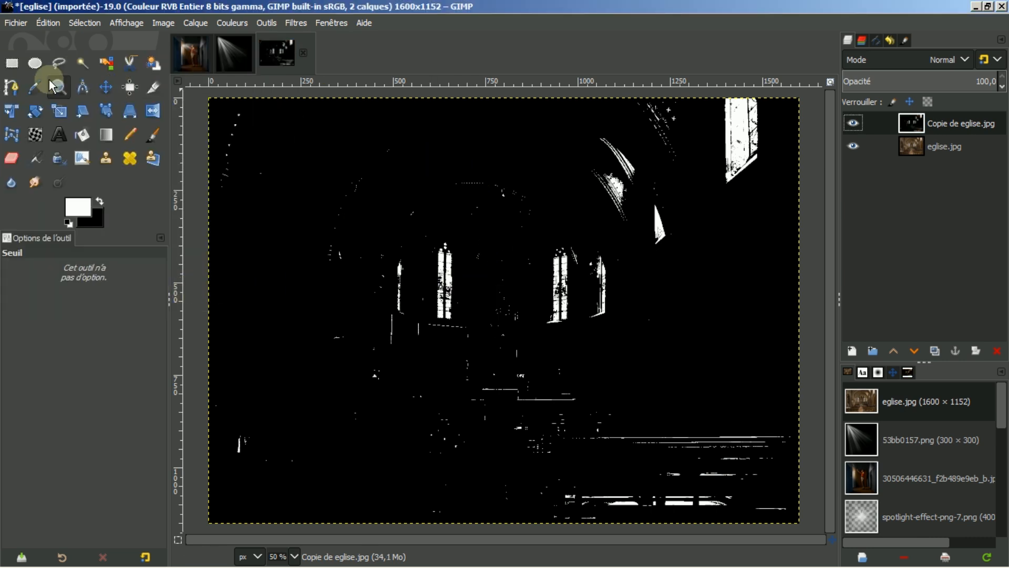
Step: Paint black over stray white specks around the central windows and pews with a Hardness 100 brush at size 111
{"action": "left_click", "coordinate": [152, 134]}
{"action": "left_click", "coordinate": [97, 200]}
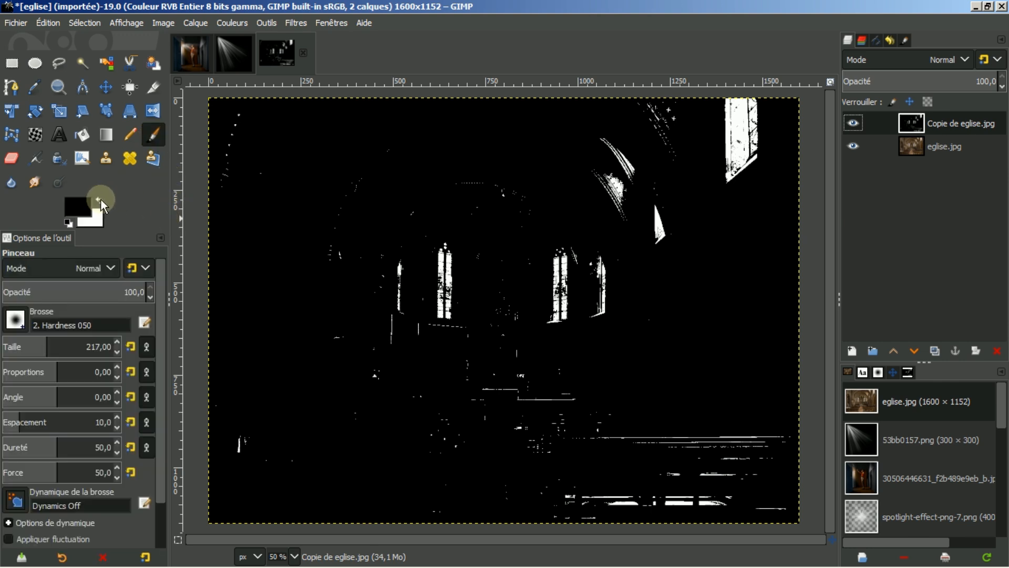
{"action": "left_click", "coordinate": [16, 322]}
{"action": "left_click", "coordinate": [73, 351]}
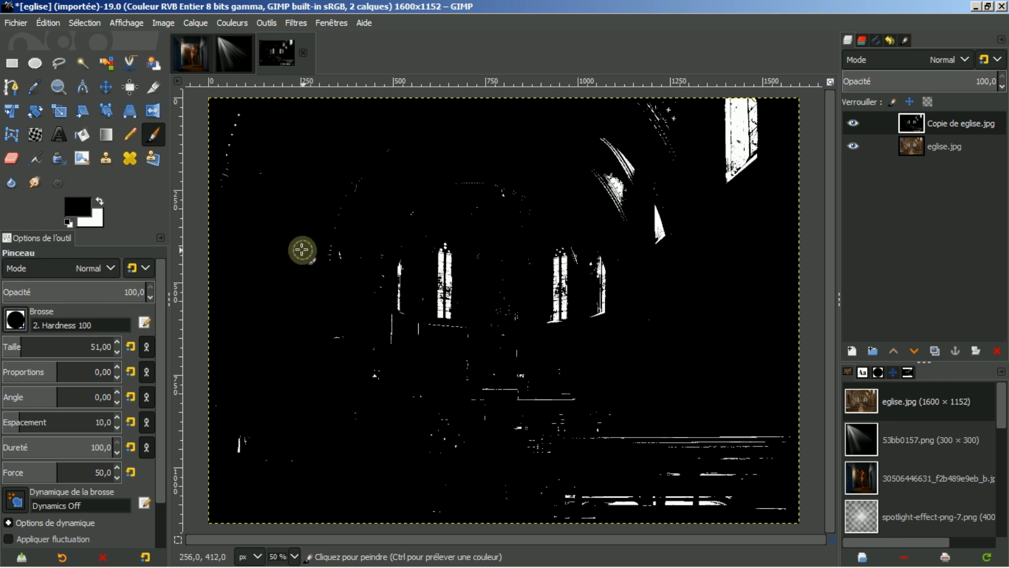
{"action": "key", "text": "shift+bracketright"}
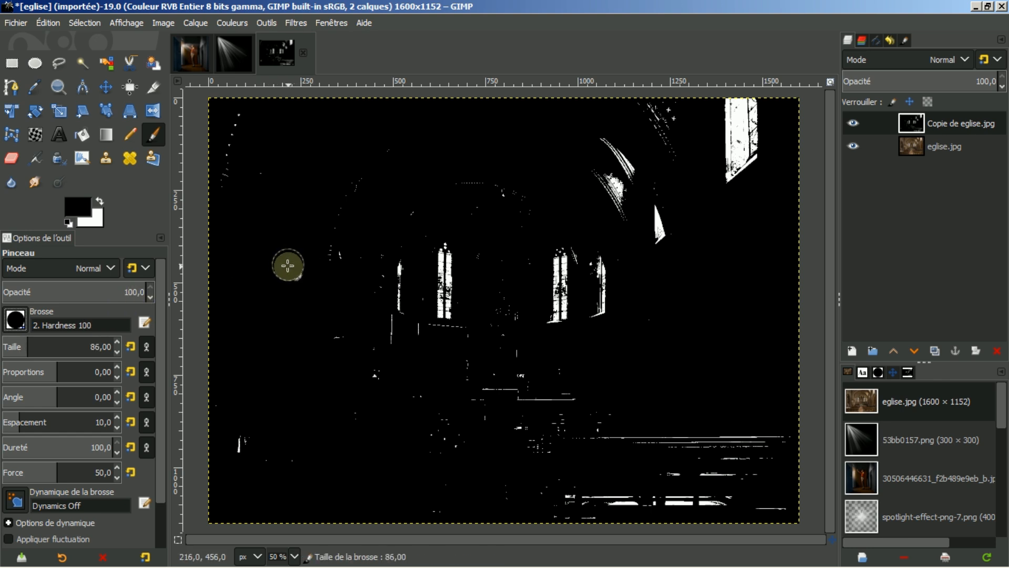
{"action": "key", "text": "shift+bracketright"}
{"action": "key", "text": "shift+bracketright"}
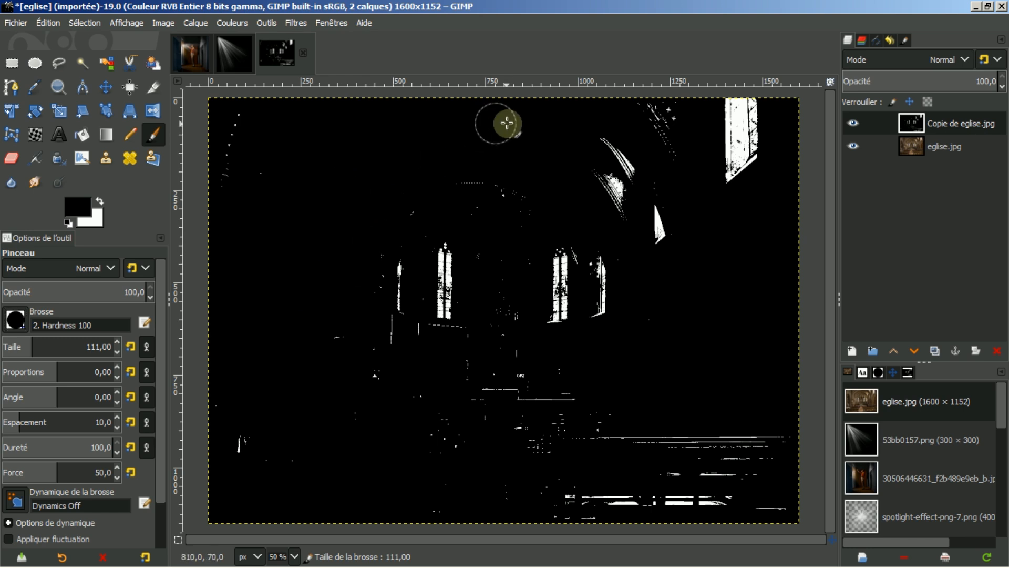
{"action": "mouse_move", "coordinate": [516, 233]}
{"action": "left_mouse_down"}
{"action": "mouse_move", "coordinate": [503, 362]}
{"action": "mouse_move", "coordinate": [533, 412]}
{"action": "mouse_move", "coordinate": [653, 431]}
{"action": "mouse_move", "coordinate": [612, 452]}
{"action": "mouse_move", "coordinate": [773, 438]}
{"action": "mouse_move", "coordinate": [668, 461]}
{"action": "mouse_move", "coordinate": [579, 500]}
{"action": "mouse_move", "coordinate": [759, 504]}
{"action": "mouse_move", "coordinate": [764, 362]}
{"action": "left_mouse_up"}
Step: Remove the stray horizontal guide and paint black over the bright vault highlights beside the large side window
{"action": "left_click_drag", "start_coordinate": [661, 83], "coordinate": [669, 135]}
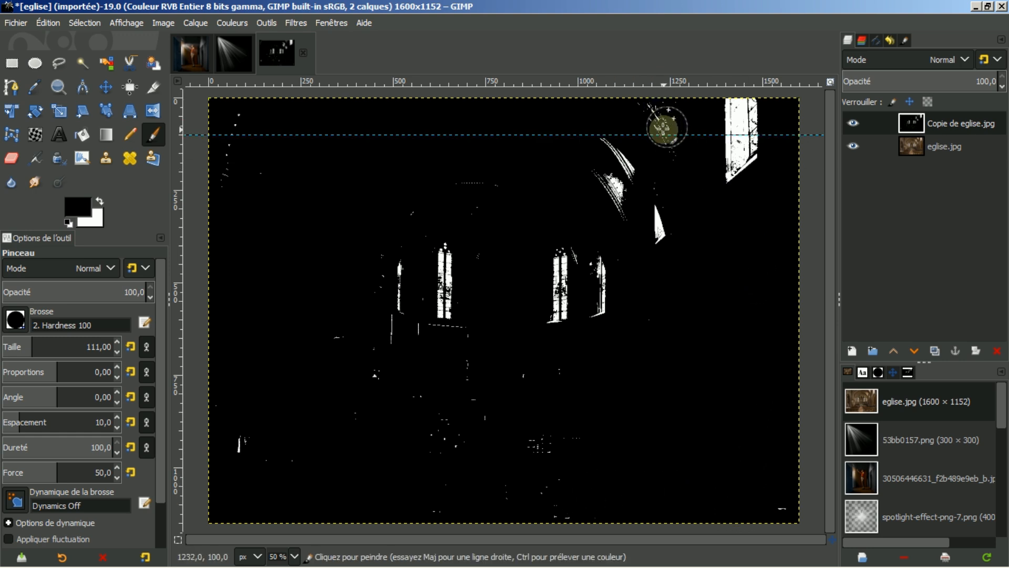
{"action": "left_click", "coordinate": [108, 89]}
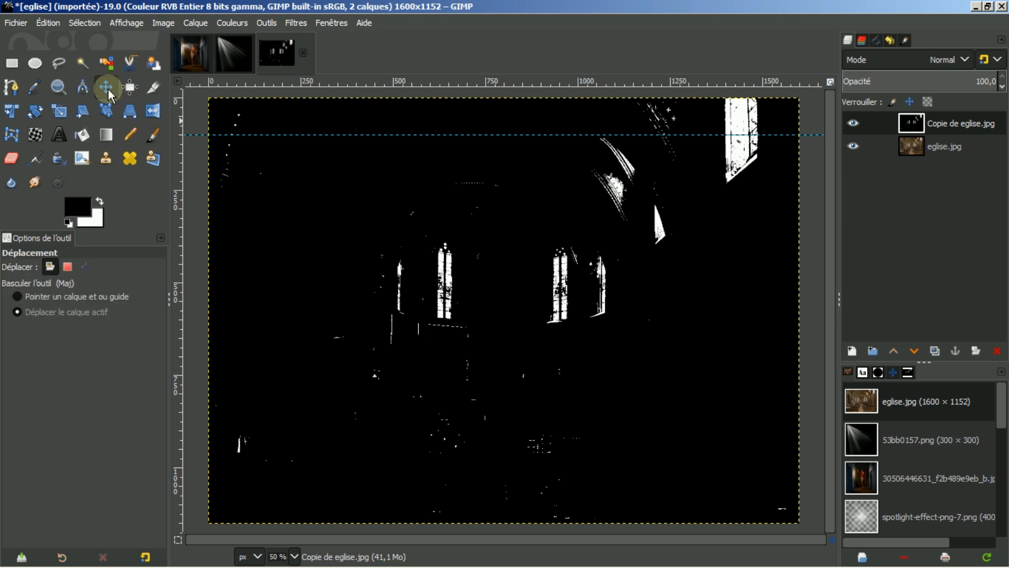
{"action": "left_click", "coordinate": [74, 298]}
{"action": "left_click_drag", "start_coordinate": [417, 134], "coordinate": [426, 83]}
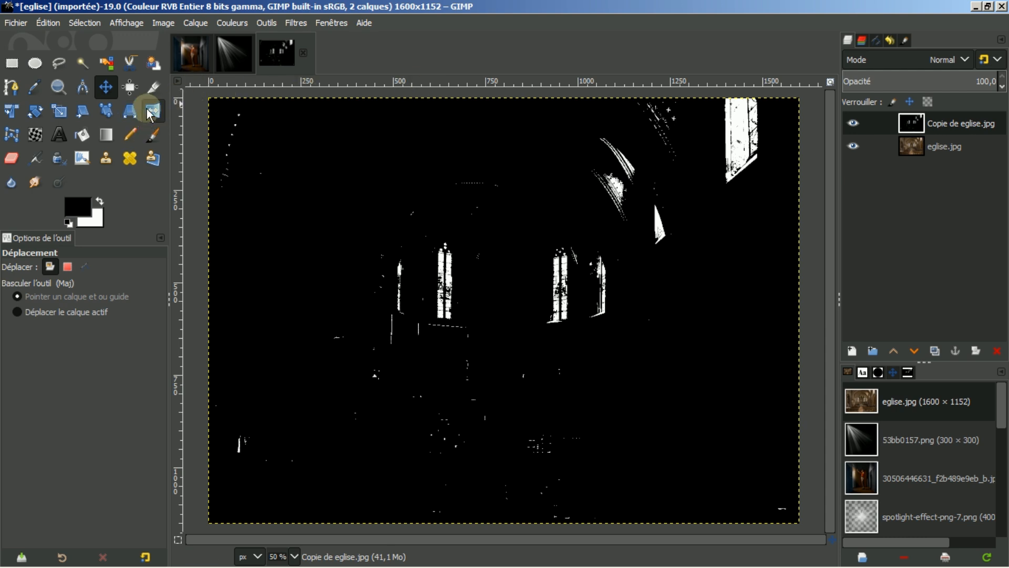
{"action": "left_click", "coordinate": [153, 135]}
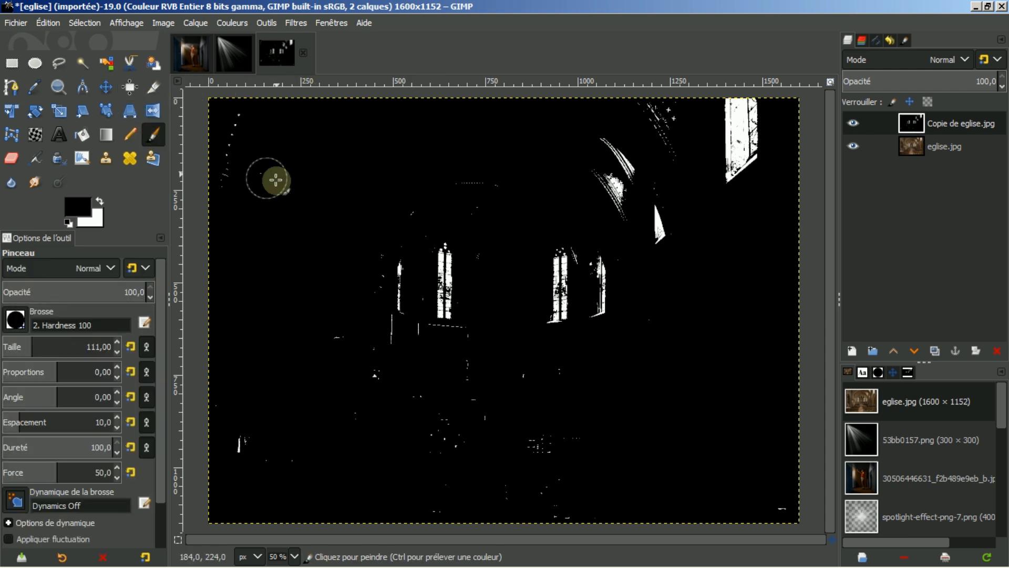
{"action": "mouse_move", "coordinate": [663, 162]}
{"action": "left_mouse_down"}
{"action": "mouse_move", "coordinate": [671, 113]}
{"action": "mouse_move", "coordinate": [610, 182]}
{"action": "mouse_move", "coordinate": [664, 113]}
{"action": "mouse_move", "coordinate": [603, 164]}
{"action": "mouse_move", "coordinate": [613, 211]}
{"action": "mouse_move", "coordinate": [643, 129]}
{"action": "mouse_move", "coordinate": [663, 113]}
{"action": "mouse_move", "coordinate": [643, 133]}
{"action": "left_mouse_up"}
Step: Open lumiere centre.jpg from the document history and compare its white window shapes with the church photo, hiding the thresholded layer
{"action": "left_click_drag", "start_coordinate": [999, 394], "coordinate": [998, 444]}
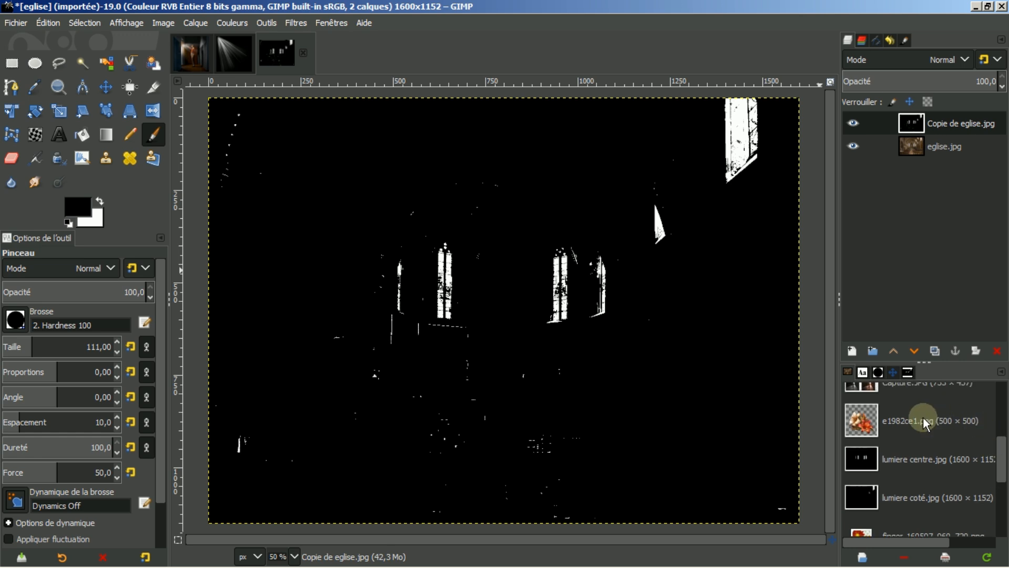
{"action": "double_click", "coordinate": [905, 460]}
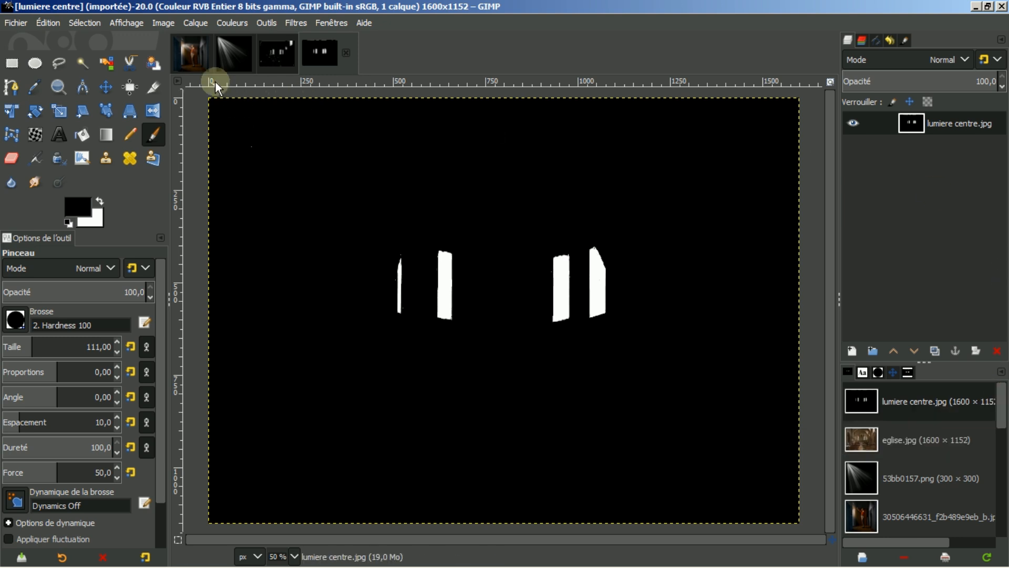
{"action": "left_click", "coordinate": [273, 49]}
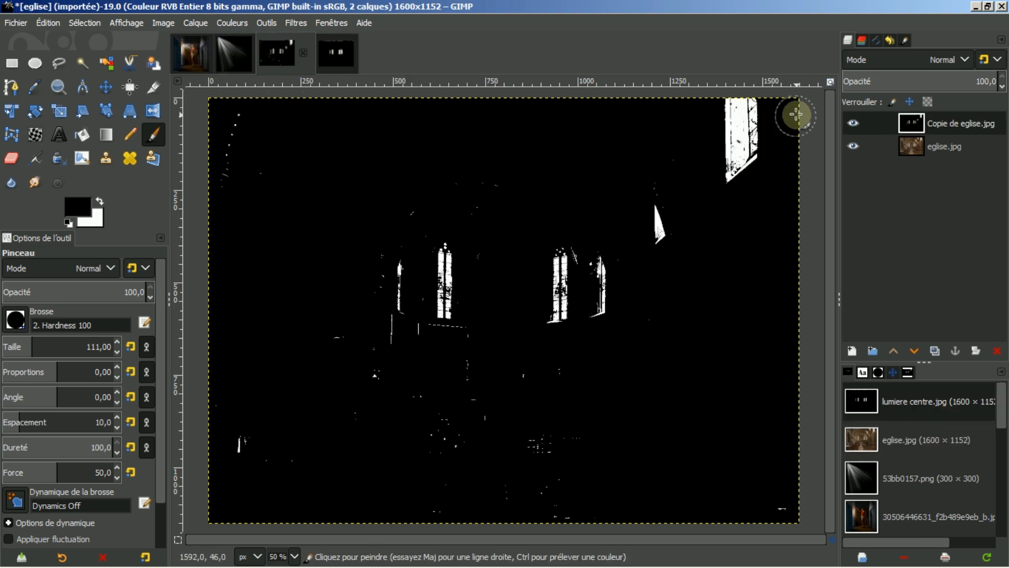
{"action": "left_click", "coordinate": [853, 124]}
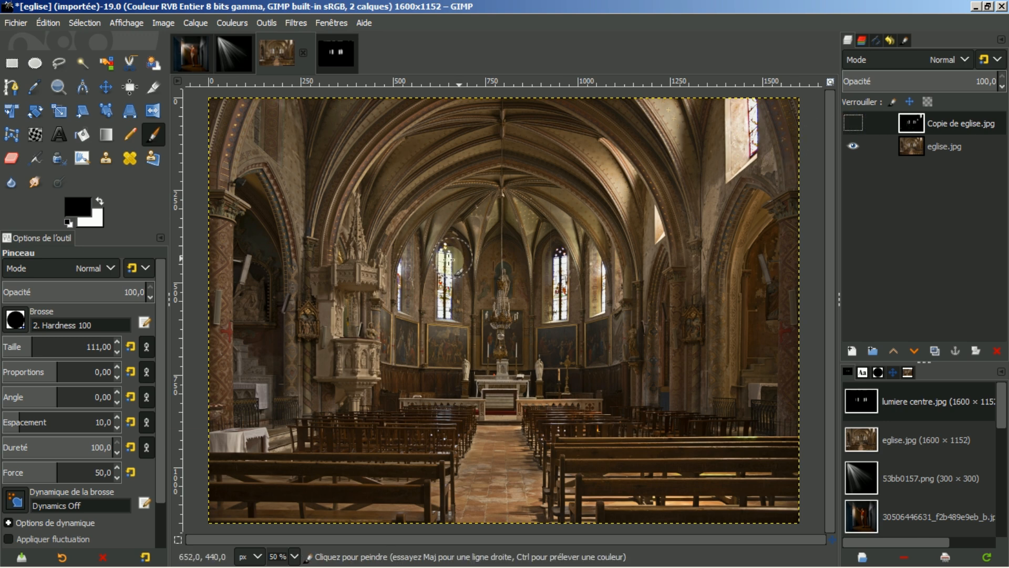
{"action": "left_click", "coordinate": [338, 52]}
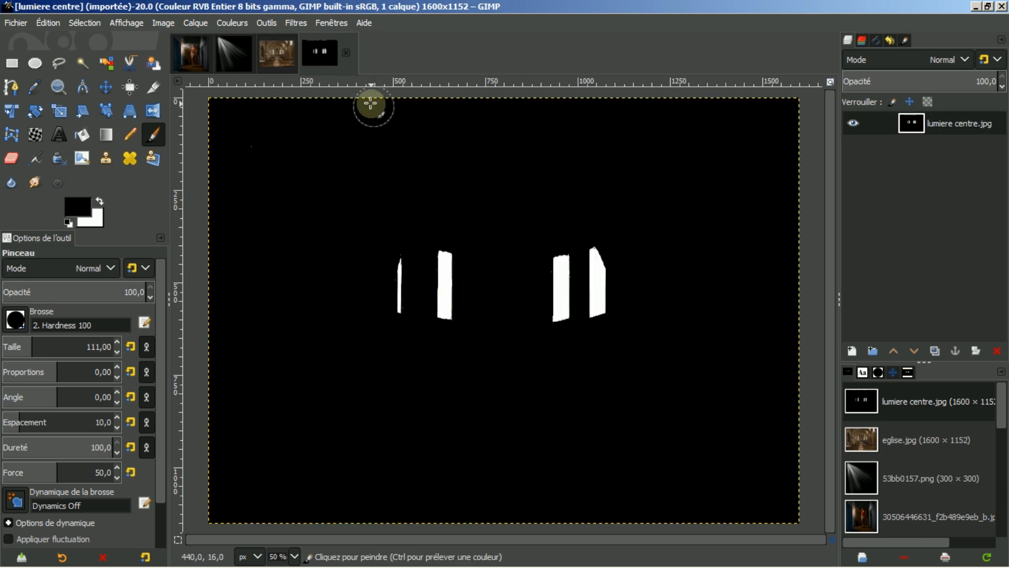
{"action": "left_click", "coordinate": [277, 53]}
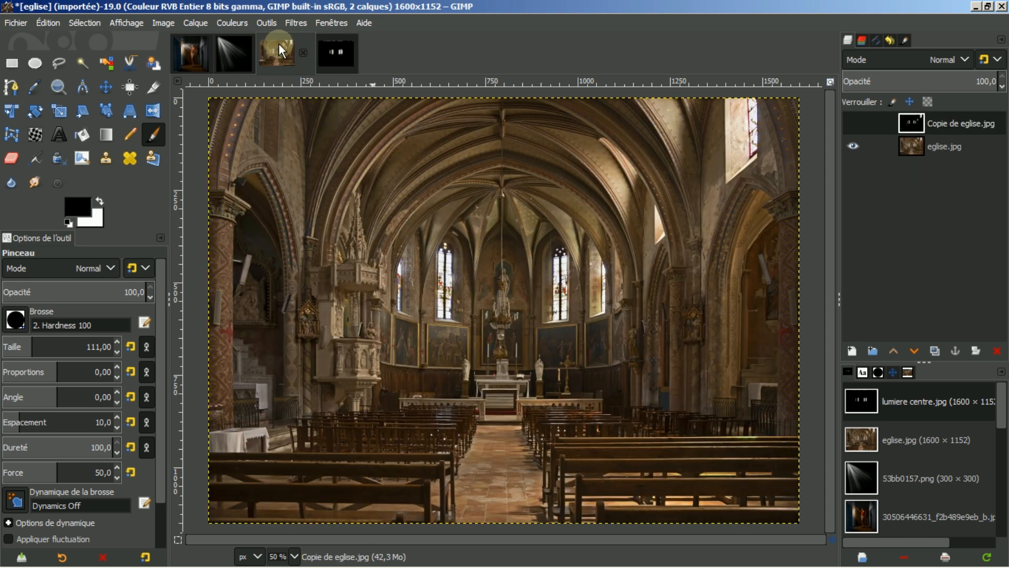
Step: Open lumiere coté.jpg from the document history
{"action": "scroll", "coordinate": [904, 408], "scroll_direction": "down", "scroll_amount": 5}
{"action": "scroll", "coordinate": [912, 412], "scroll_direction": "down", "scroll_amount": 2}
{"action": "left_click", "coordinate": [909, 516]}
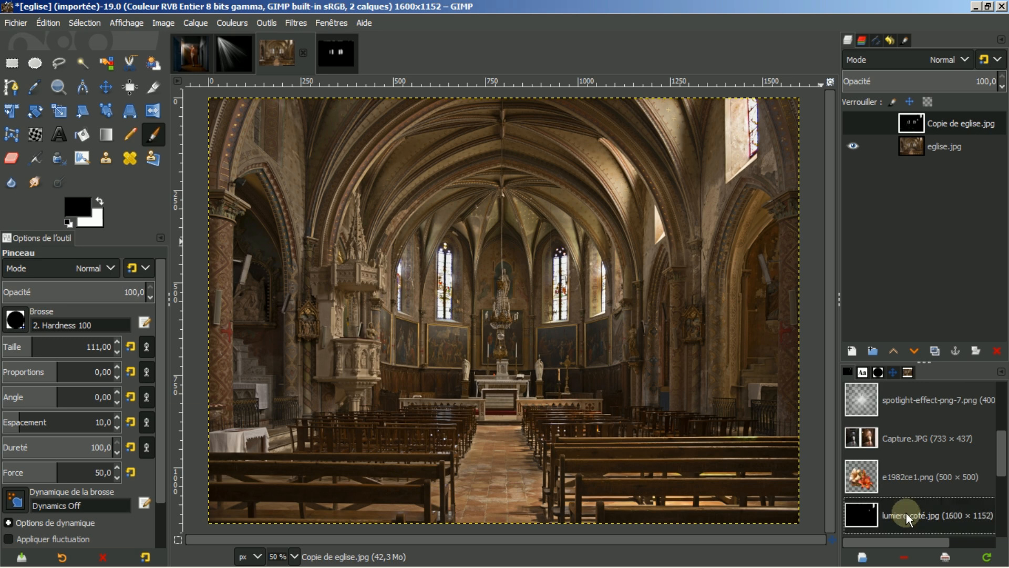
{"action": "double_click", "coordinate": [909, 515]}
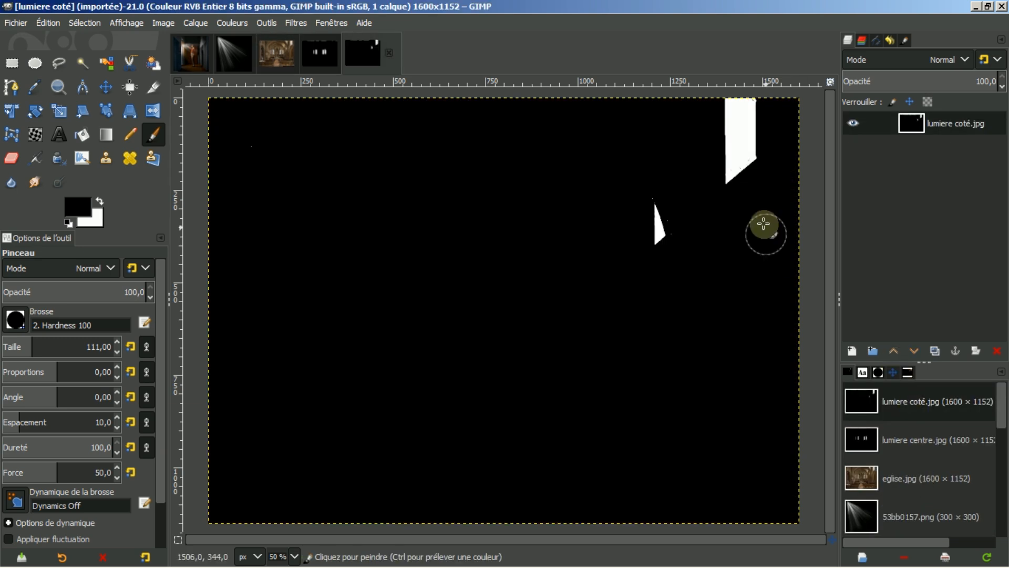
Step: Return to the church image, show the thresholded copy layer again and delete it
{"action": "left_click", "coordinate": [275, 53]}
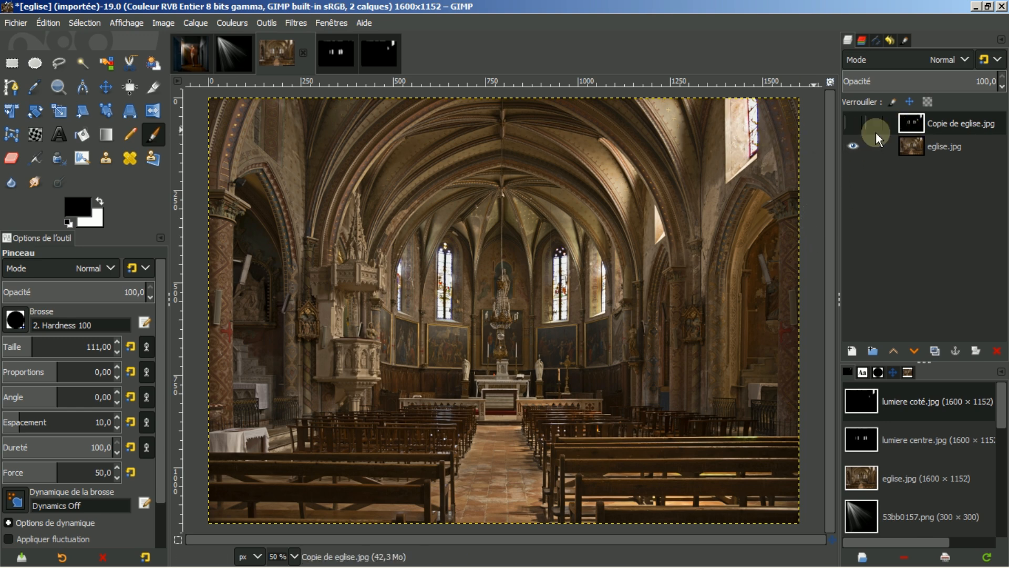
{"action": "left_click", "coordinate": [853, 123]}
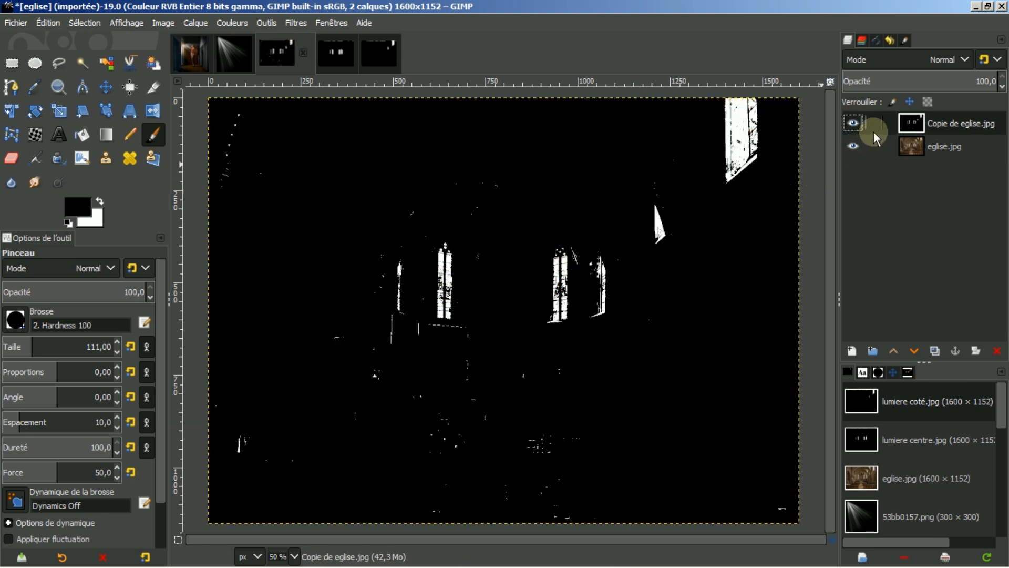
{"action": "left_click", "coordinate": [998, 351]}
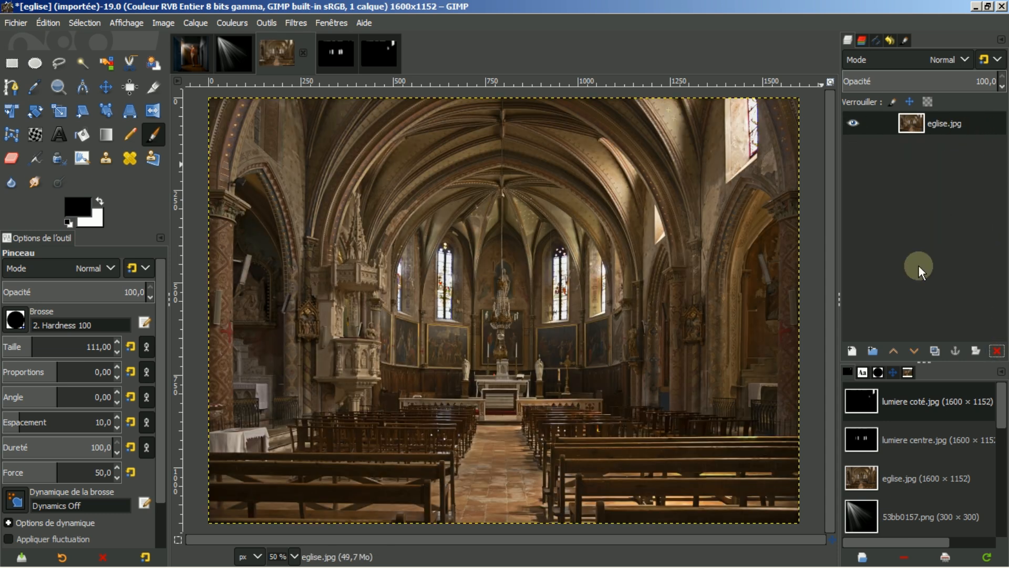
Step: Add a new layer filled with the black foreground colour above eglise.jpg and set its opacity to 52.1
{"action": "left_click", "coordinate": [851, 351]}
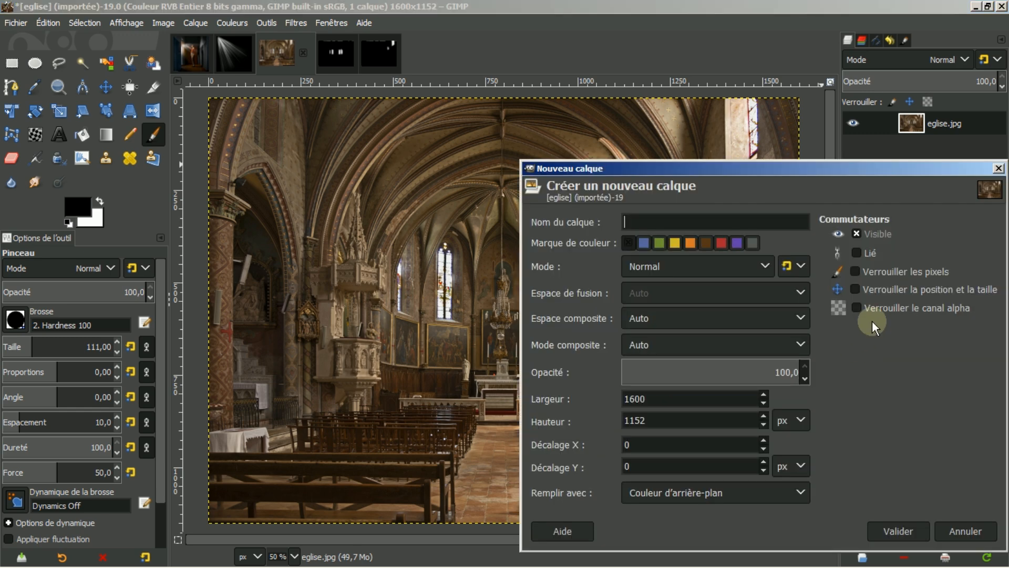
{"action": "left_click", "coordinate": [803, 492]}
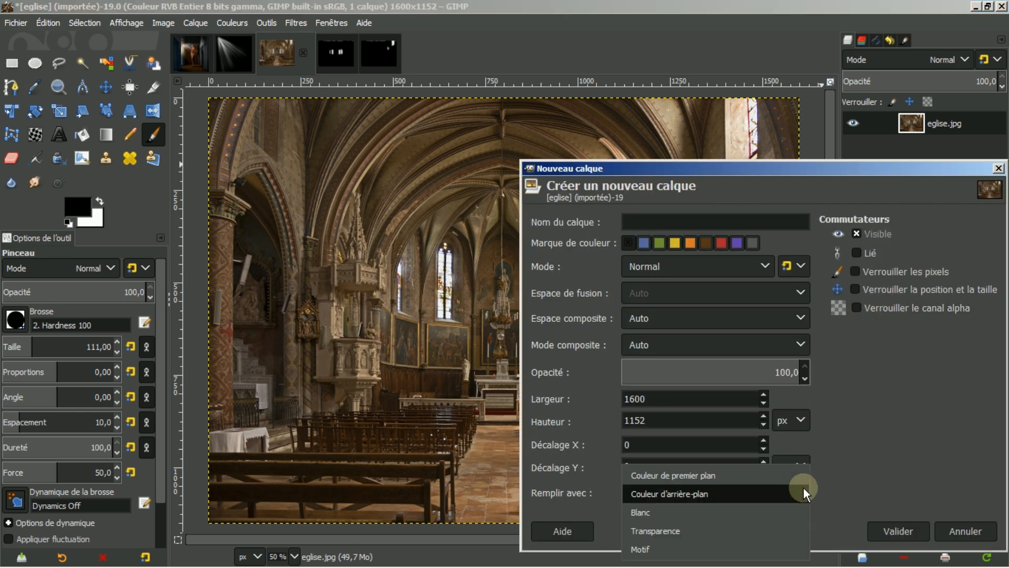
{"action": "left_click", "coordinate": [713, 476]}
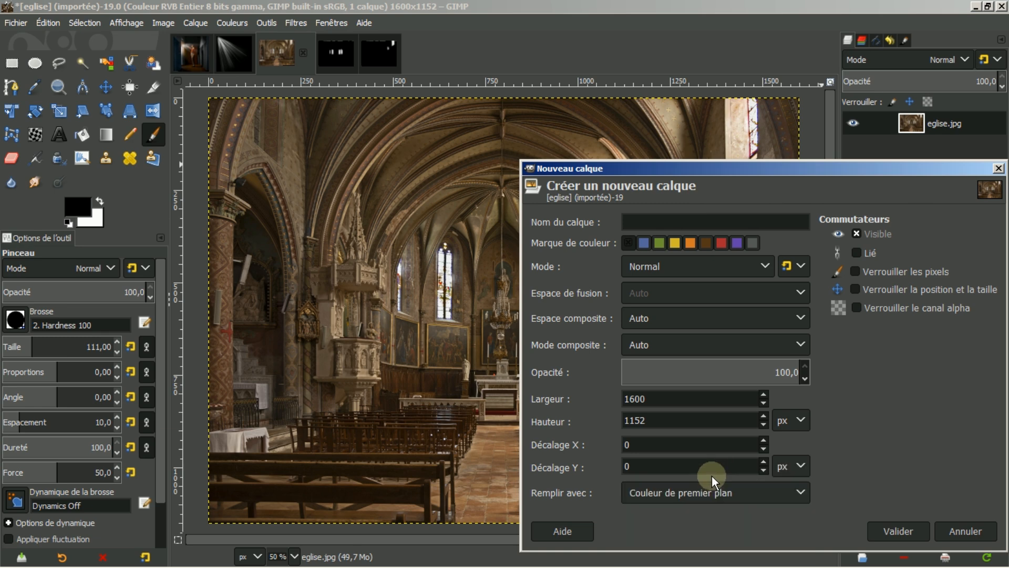
{"action": "left_click", "coordinate": [888, 532]}
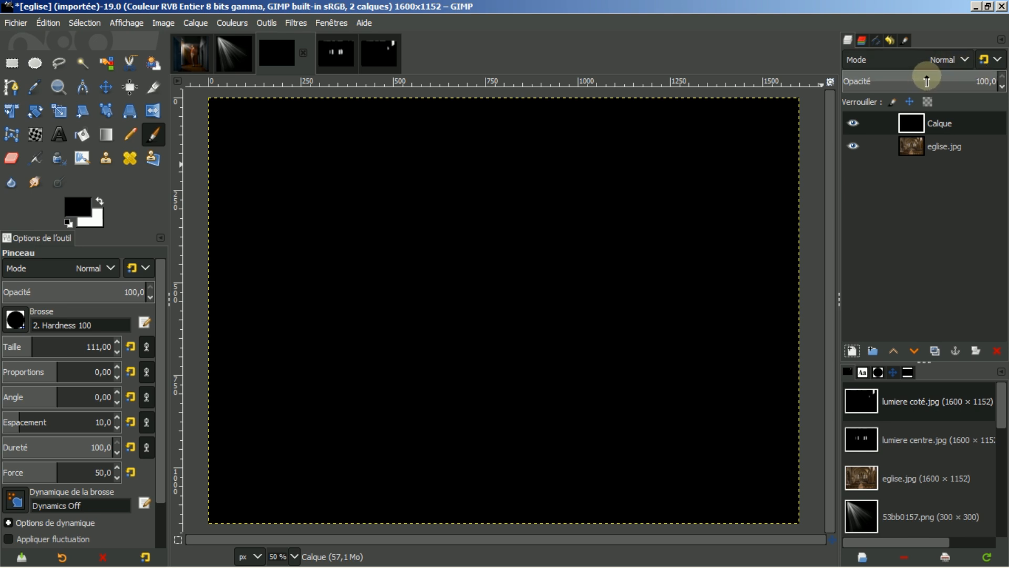
{"action": "left_click", "coordinate": [927, 80]}
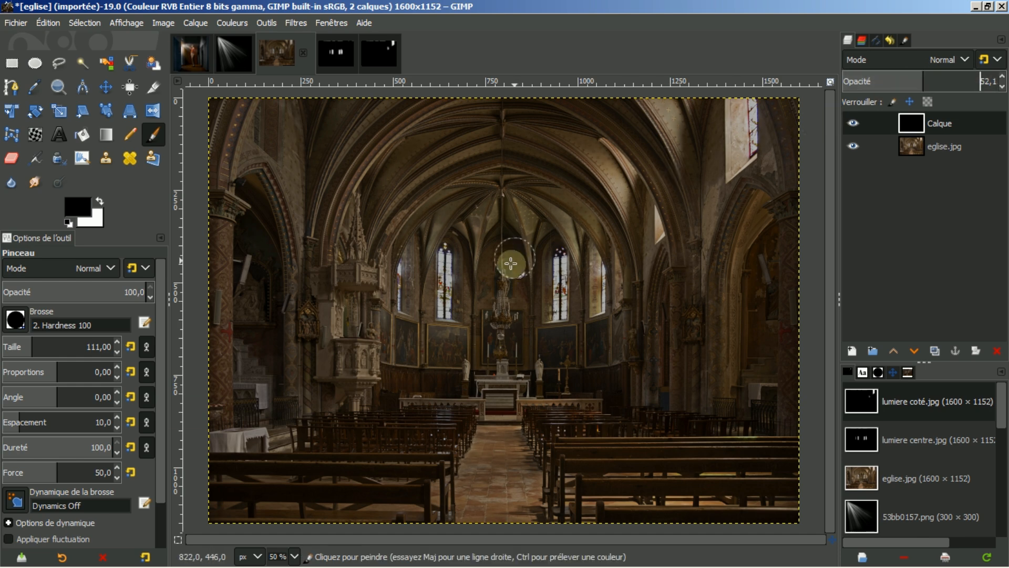
Step: Paint a straight white stroke down the left of the two main stained-glass windows with the hard brush at size 37
{"action": "key", "text": "bracketright"}
{"action": "scroll", "coordinate": [458, 303], "scroll_direction": "up", "scroll_amount": 2}
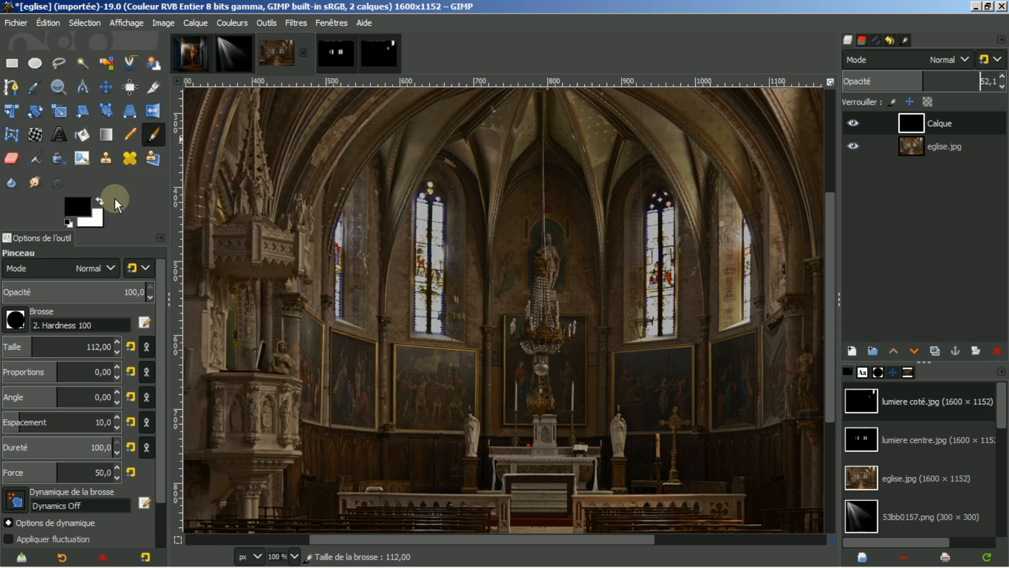
{"action": "left_click", "coordinate": [99, 201]}
{"action": "key", "text": "bracketleft"}
{"action": "key", "text": "bracketleft"}
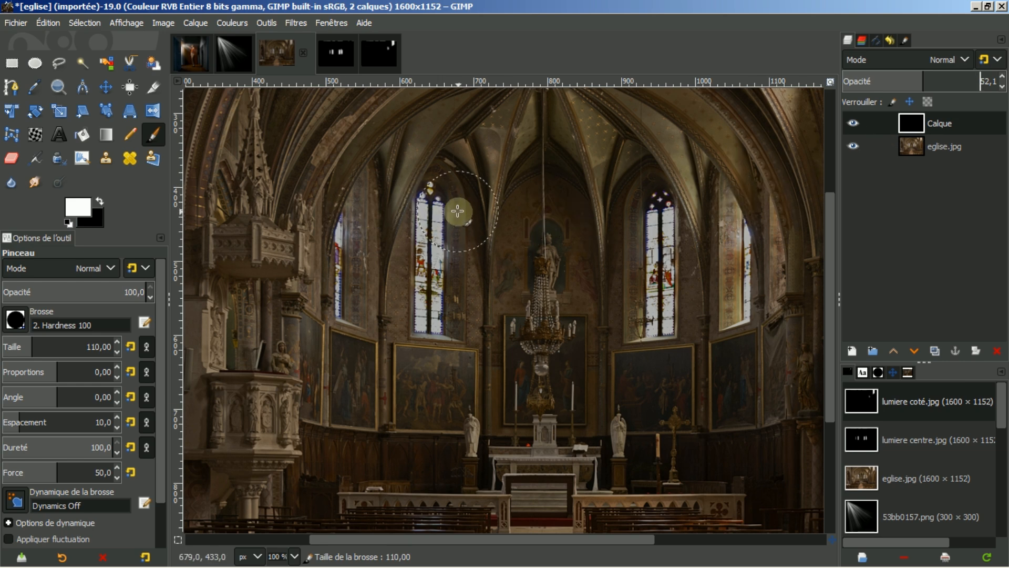
{"action": "key", "text": "bracketleft"}
{"action": "key", "text": "bracketleft"}
{"action": "key", "text": "bracketleft"}
{"action": "key", "text": "bracketleft"}
{"action": "key", "text": "bracketleft"}
{"action": "key", "text": "bracketleft"}
{"action": "key", "text": "bracketleft"}
{"action": "key", "text": "bracketleft"}
{"action": "key", "text": "bracketleft"}
{"action": "key", "text": "bracketleft"}
{"action": "key", "text": "bracketleft"}
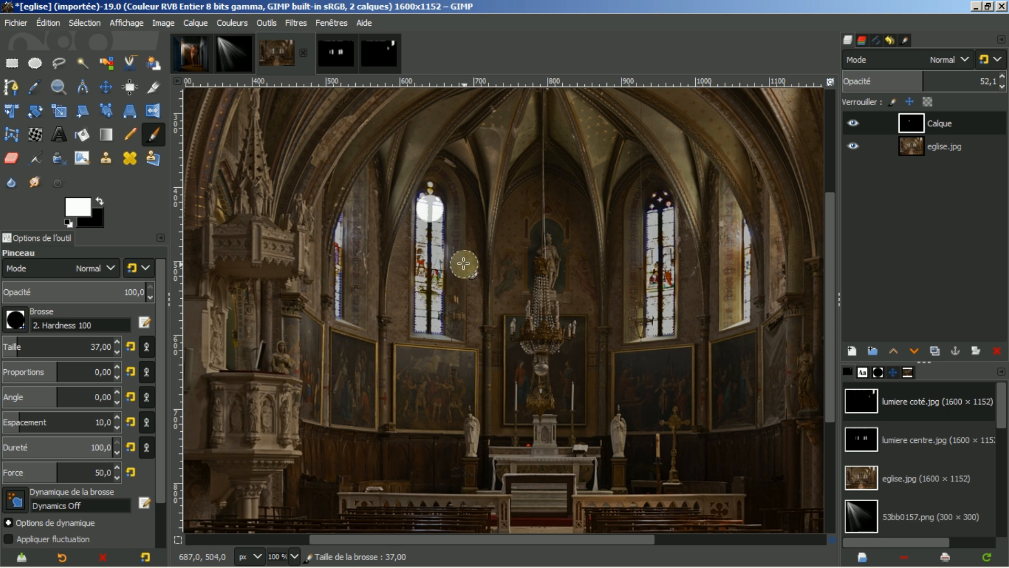
{"action": "key", "text": "shift"}
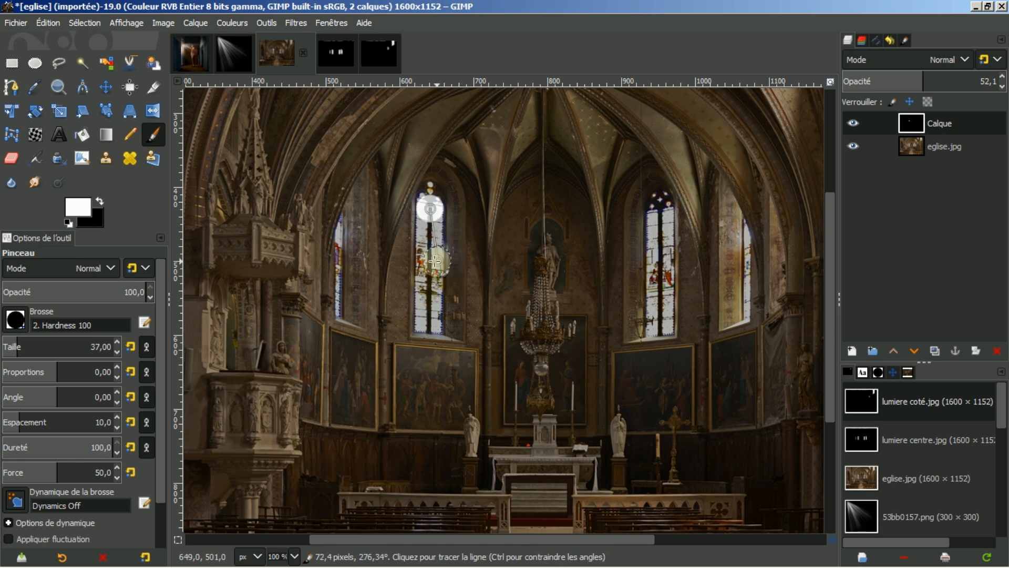
{"action": "left_click", "coordinate": [428, 317], "text": "shift"}
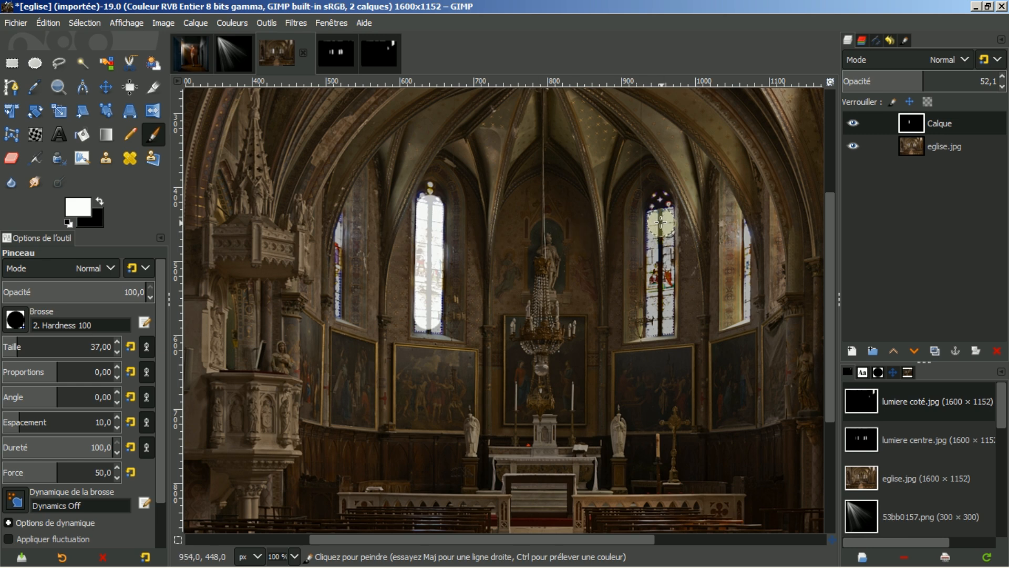
Step: Paint straight white strokes down the right main window at brush size 37 and down both narrow outer windows at size 15
{"action": "left_click", "coordinate": [661, 225]}
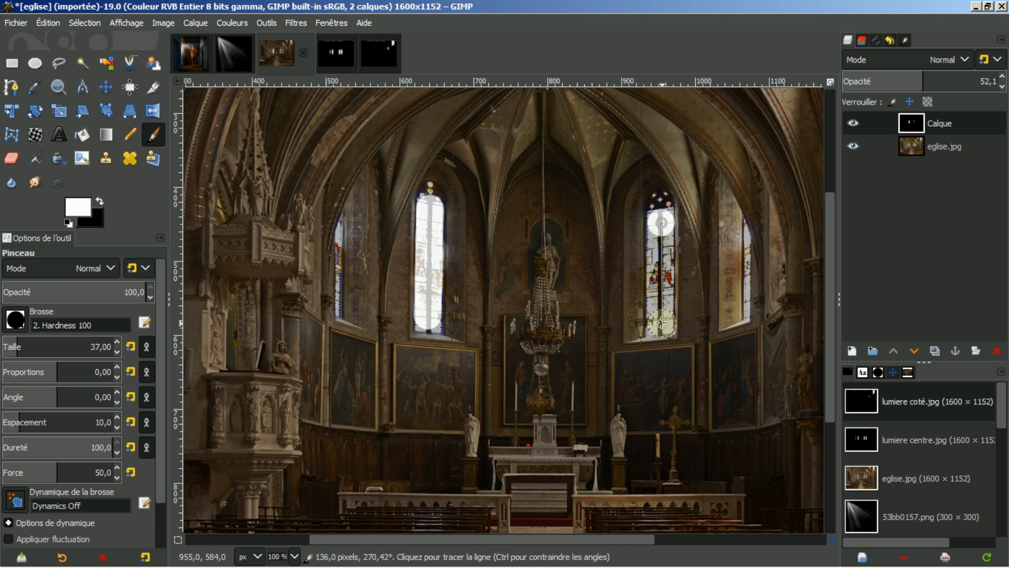
{"action": "left_click", "coordinate": [661, 321], "text": "shift"}
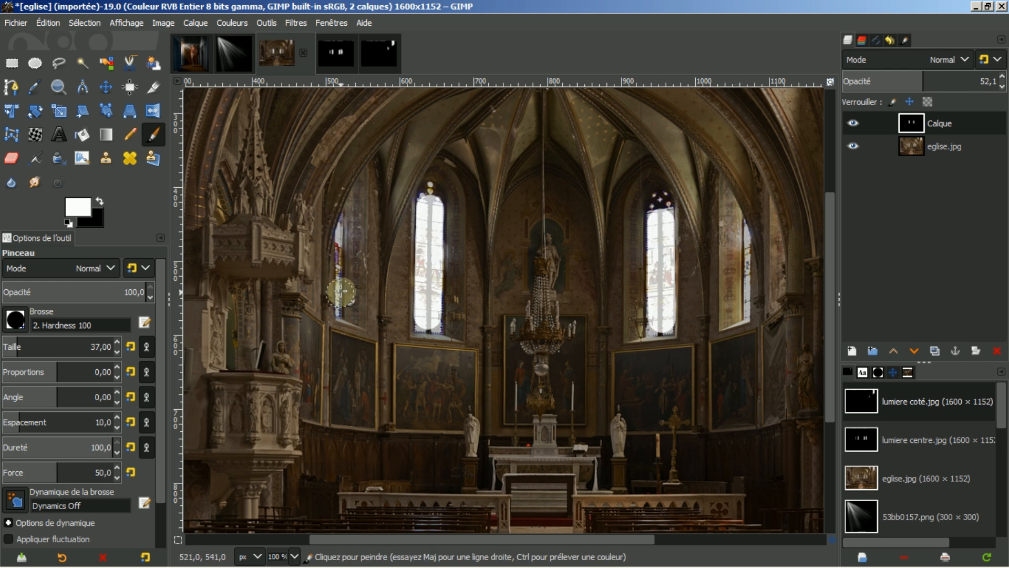
{"action": "key", "text": "bracketleft"}
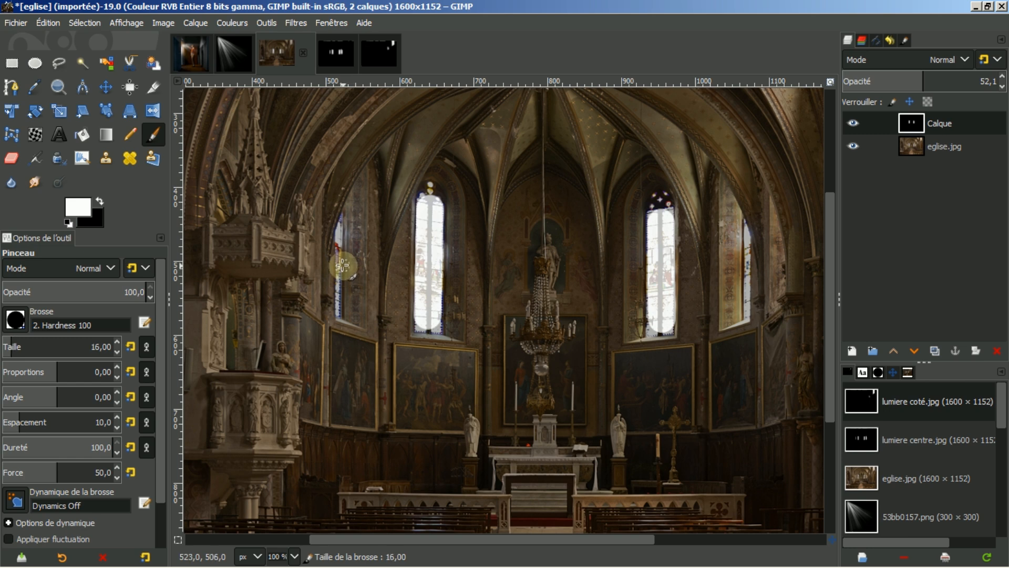
{"action": "left_click", "coordinate": [341, 230]}
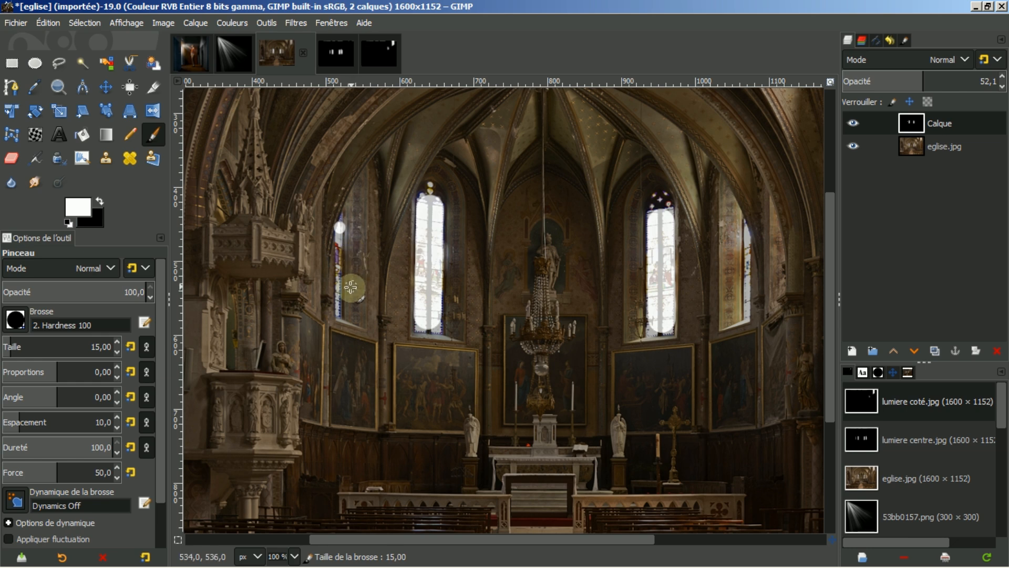
{"action": "left_click", "coordinate": [338, 311], "text": "shift"}
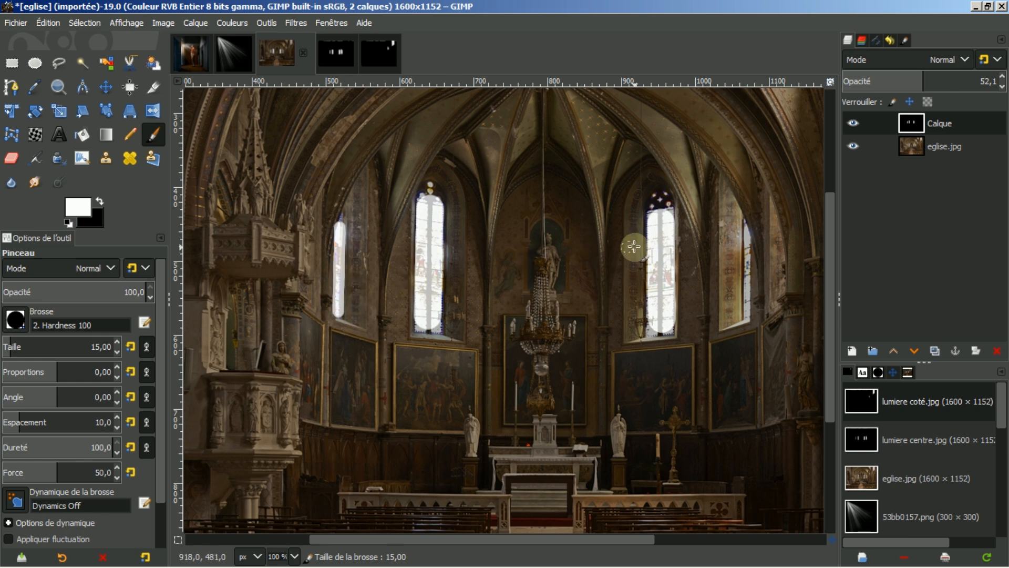
{"action": "left_click", "coordinate": [747, 232]}
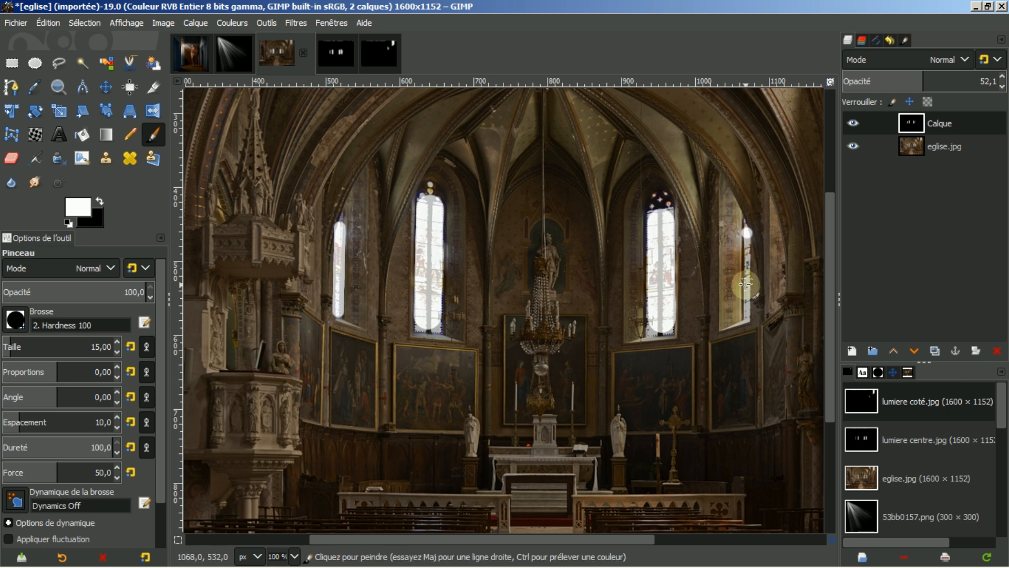
{"action": "left_click", "coordinate": [746, 314], "text": "shift"}
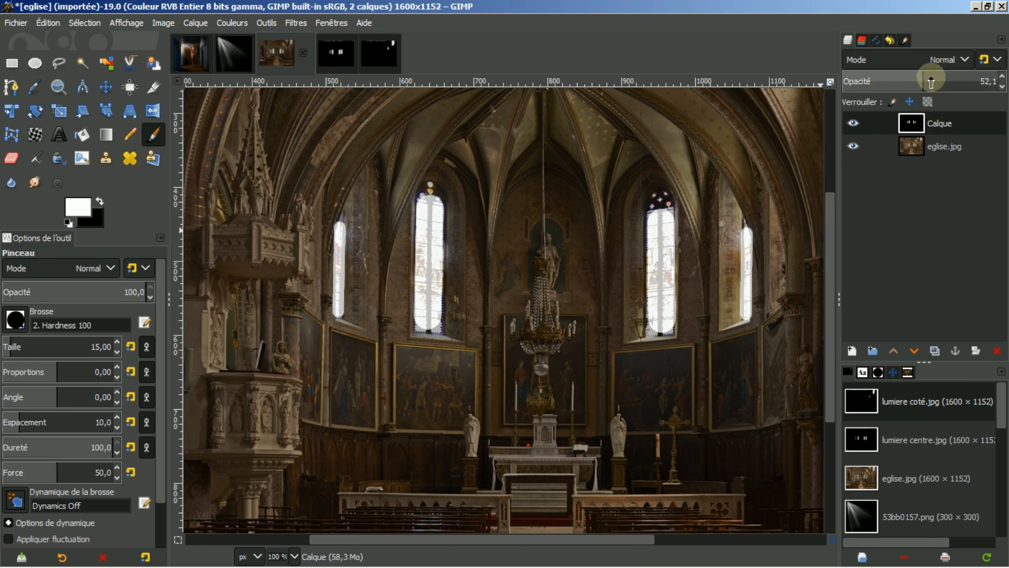
Step: Set the black mask layer's opacity to 100, hide it to compare with the church photo and show it again
{"action": "left_click_drag", "start_coordinate": [923, 81], "coordinate": [1002, 82]}
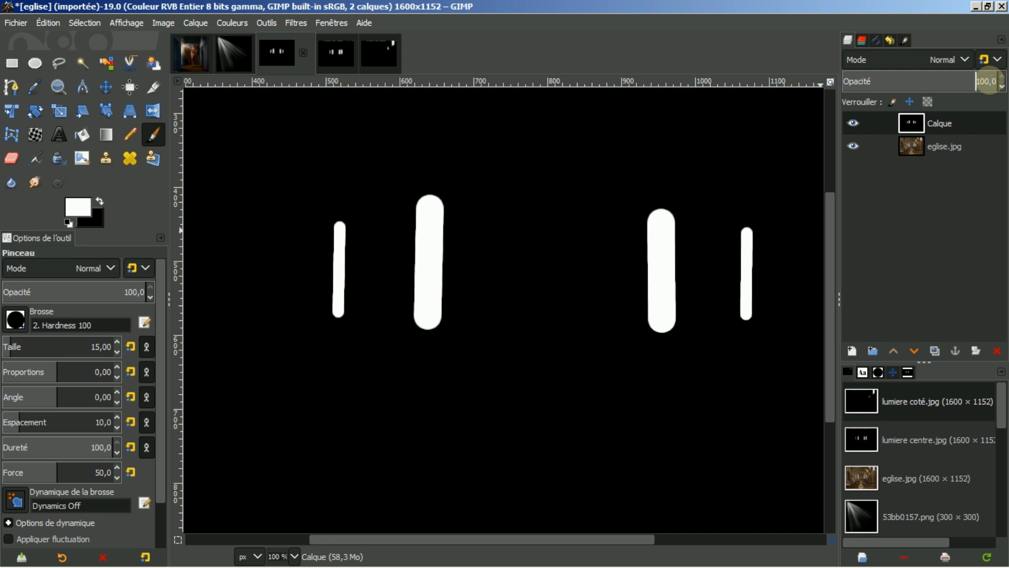
{"action": "left_click", "coordinate": [893, 373]}
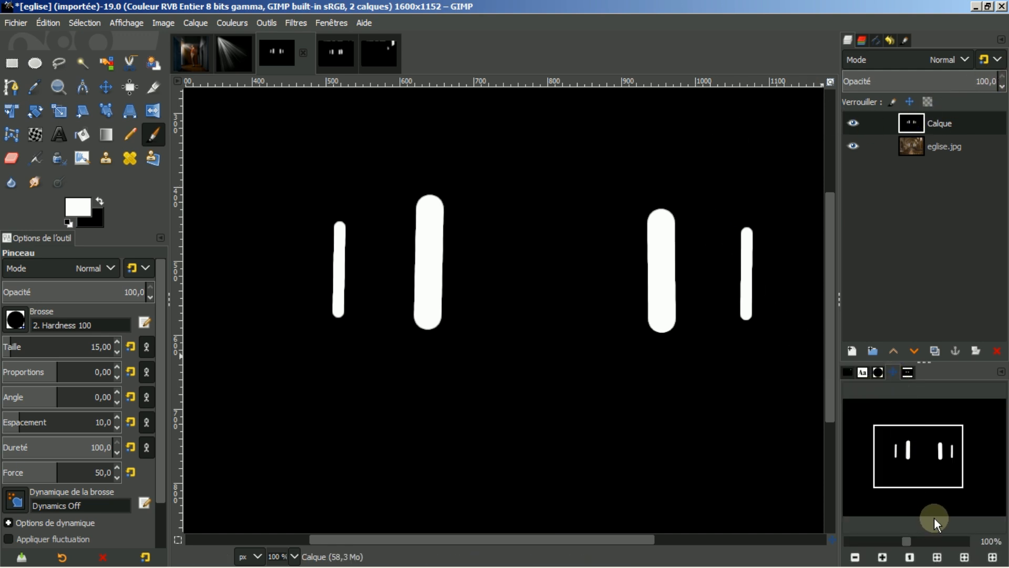
{"action": "left_click", "coordinate": [937, 557]}
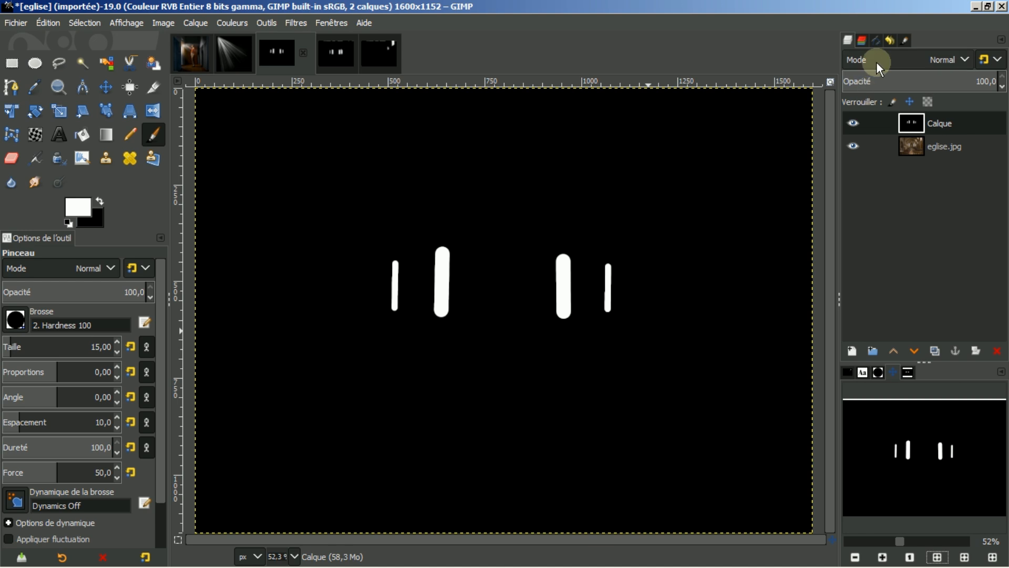
{"action": "left_click", "coordinate": [852, 124]}
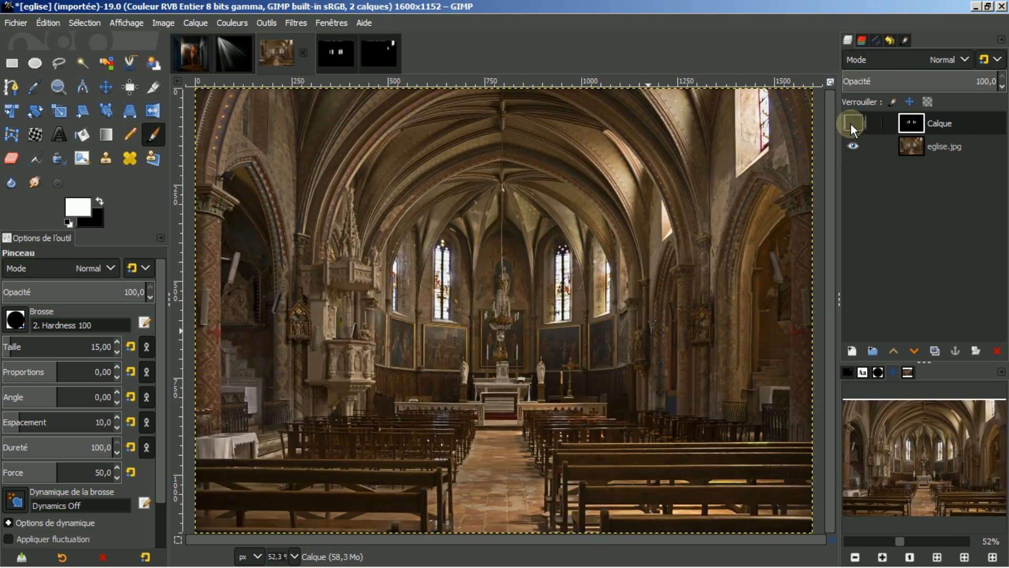
{"action": "left_click", "coordinate": [852, 123]}
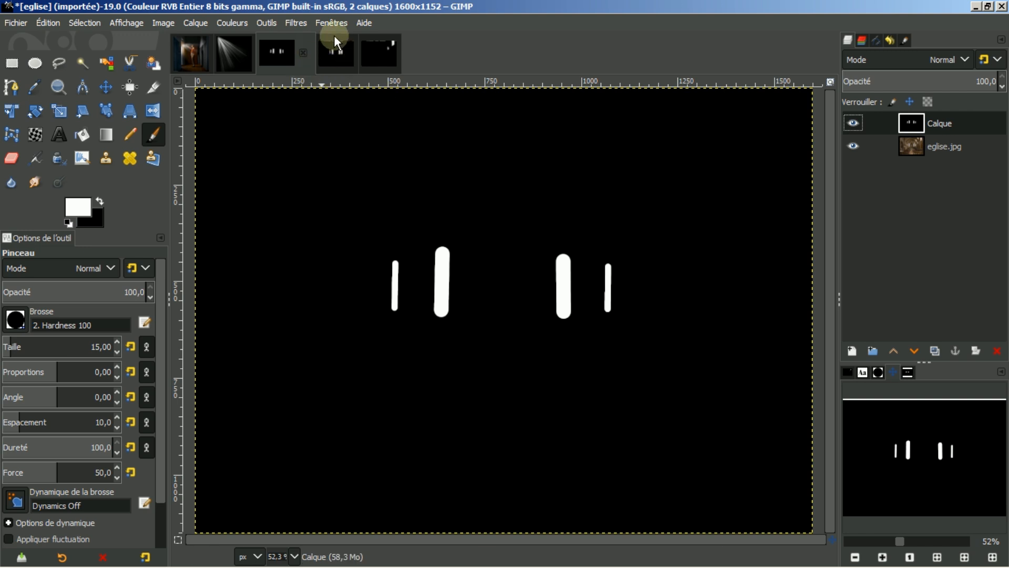
Step: Open the G'MIC-Qt filter on the mask layer and choose Light Rays from Lights & Shadows
{"action": "left_click", "coordinate": [296, 23]}
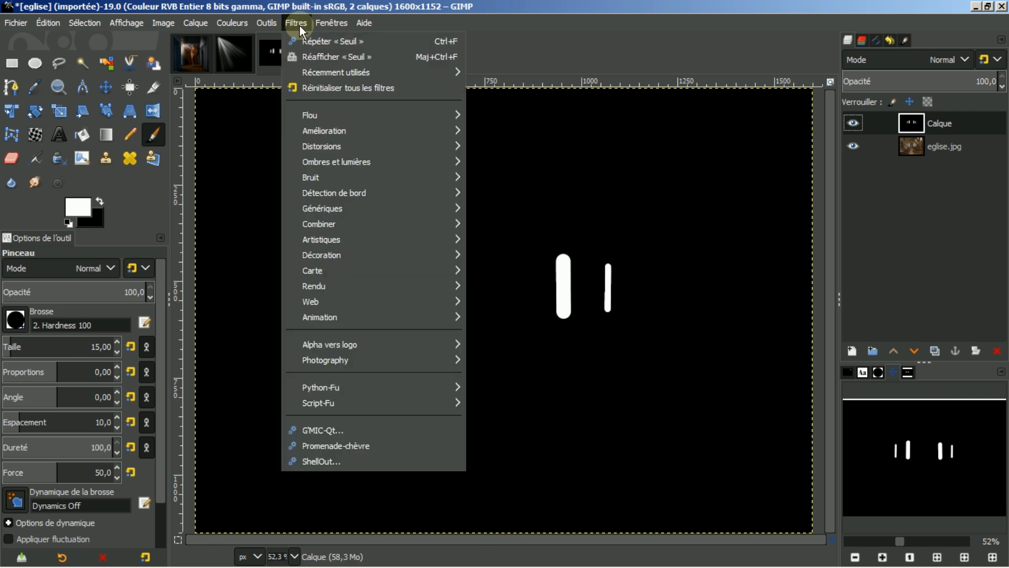
{"action": "left_click", "coordinate": [316, 429]}
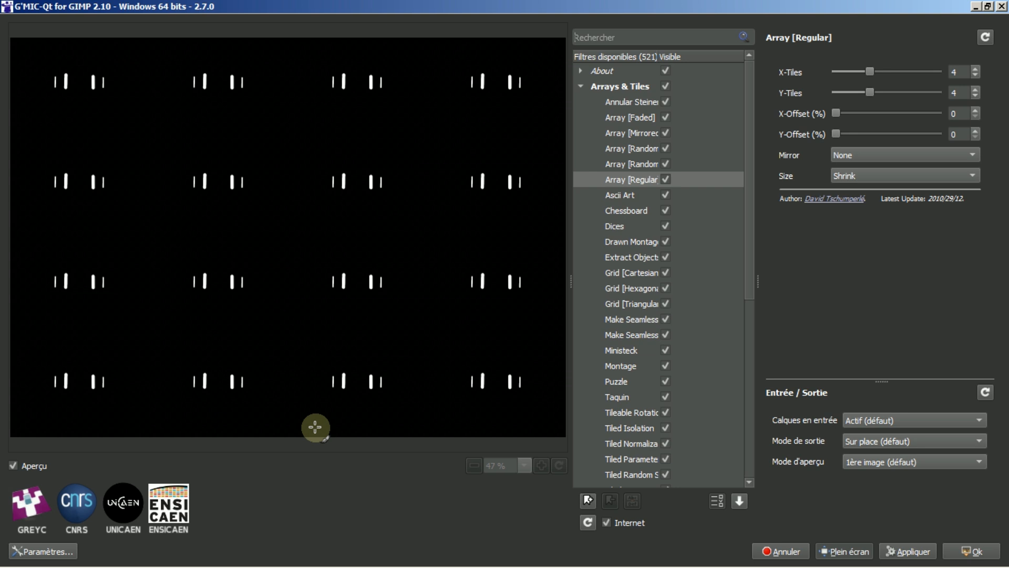
{"action": "left_click", "coordinate": [580, 86]}
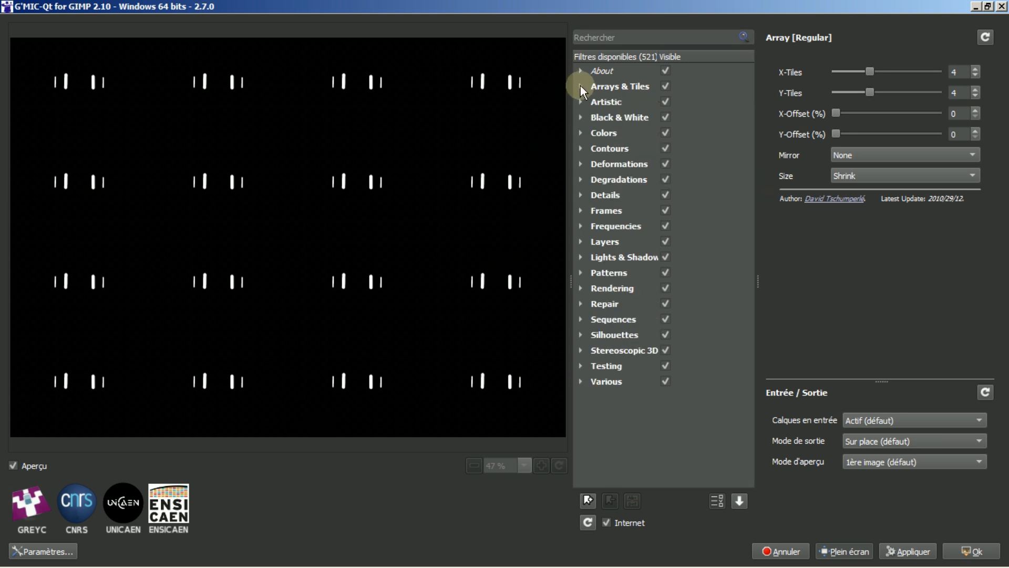
{"action": "left_click", "coordinate": [581, 256]}
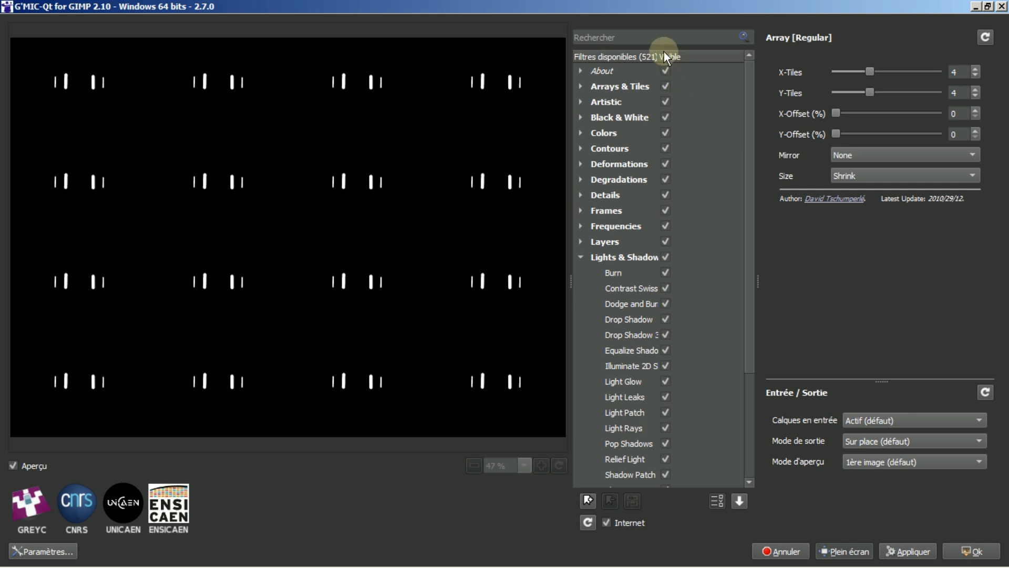
{"action": "left_click_drag", "start_coordinate": [657, 51], "coordinate": [705, 63]}
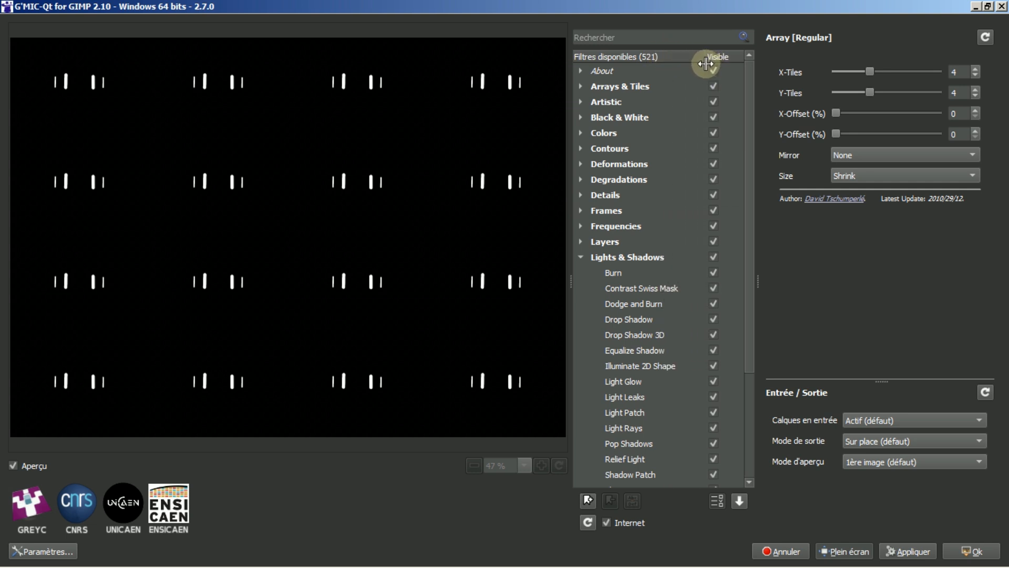
{"action": "left_click", "coordinate": [633, 428]}
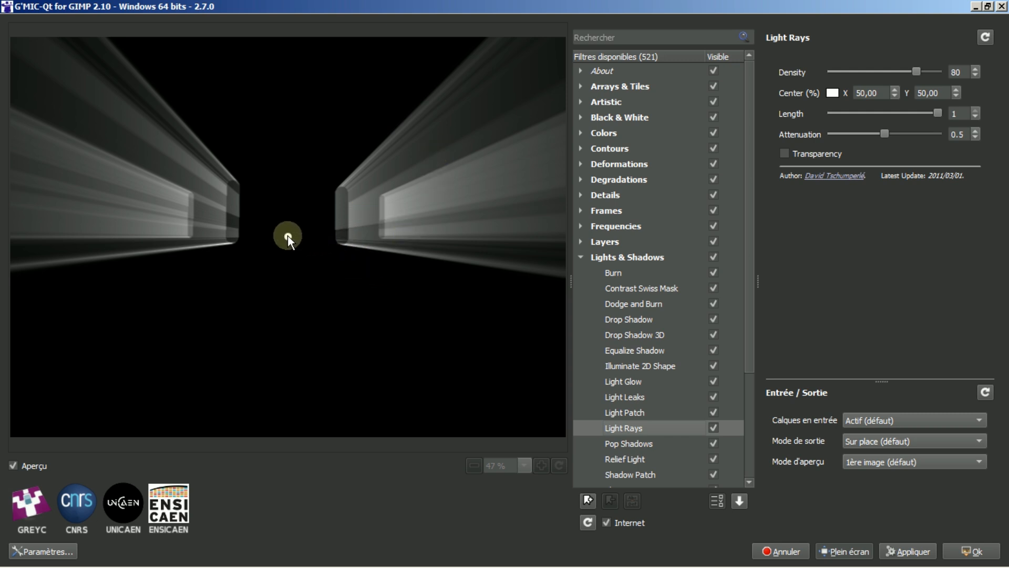
Step: Apply Light Rays with its center at X 51.80, Y 26.11, density about 50.7 and length 0.36
{"action": "left_click_drag", "start_coordinate": [288, 234], "coordinate": [303, 148]}
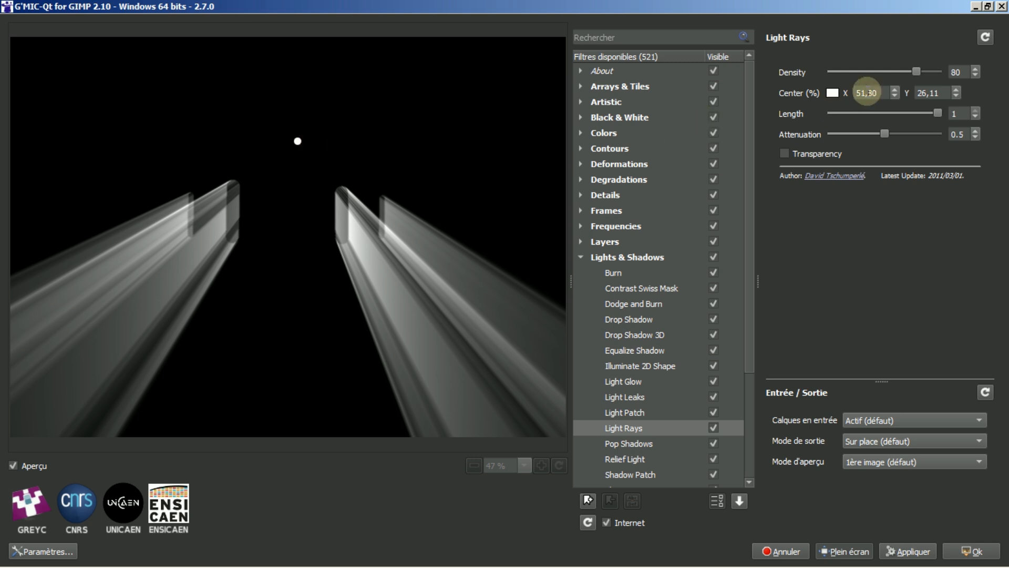
{"action": "left_click_drag", "start_coordinate": [912, 69], "coordinate": [870, 72]}
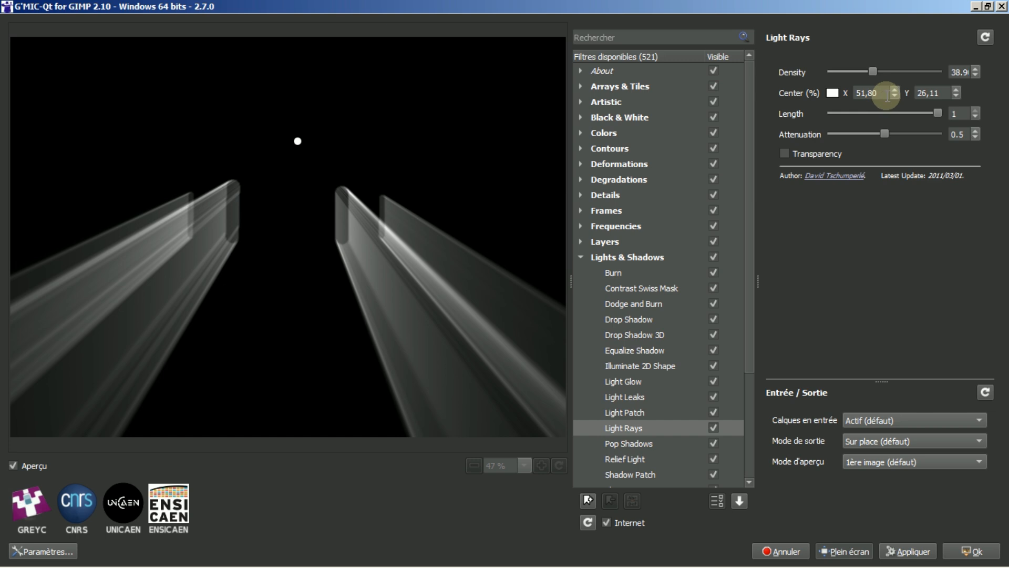
{"action": "left_click_drag", "start_coordinate": [874, 72], "coordinate": [886, 71]}
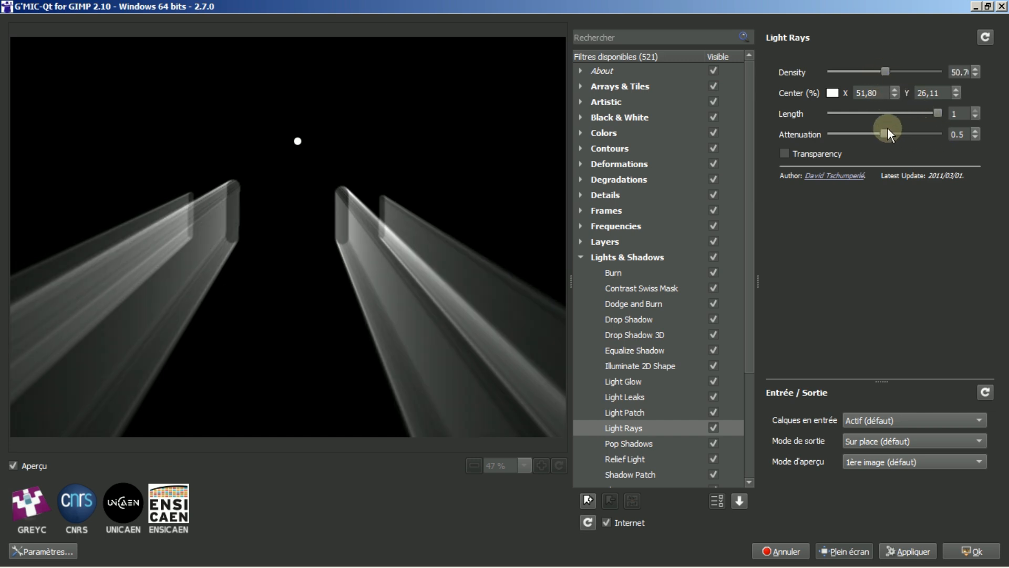
{"action": "left_click_drag", "start_coordinate": [939, 113], "coordinate": [872, 113]}
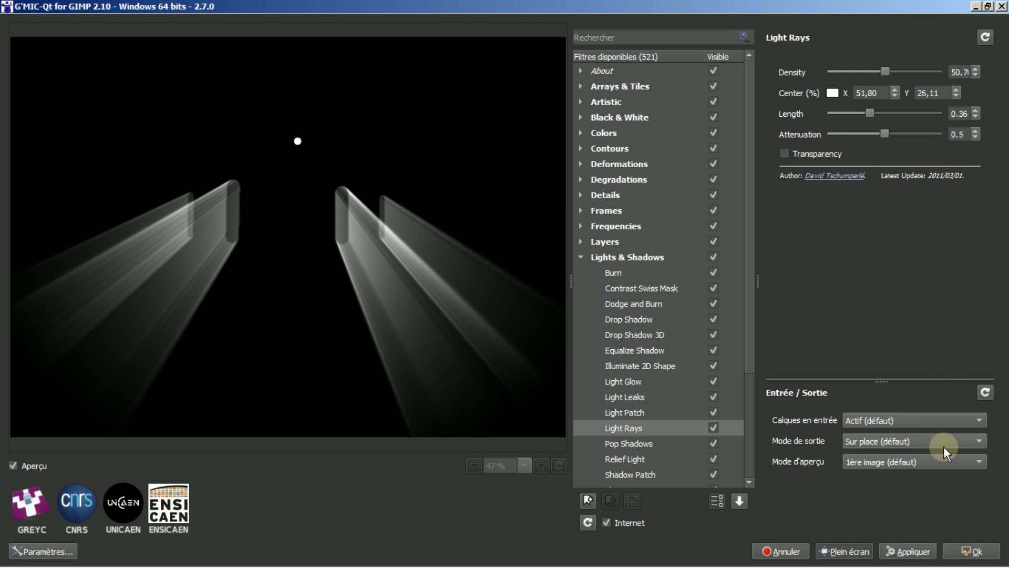
{"action": "left_click", "coordinate": [971, 555]}
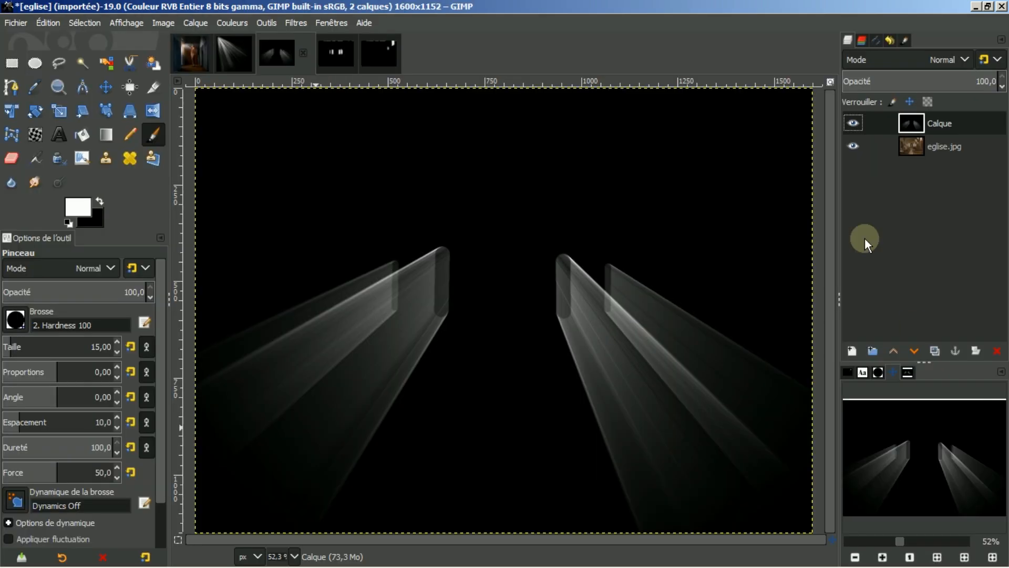
Step: Check the church photo beneath the light rays layer and set the rays layer's blend mode to Écran
{"action": "left_click", "coordinate": [855, 124]}
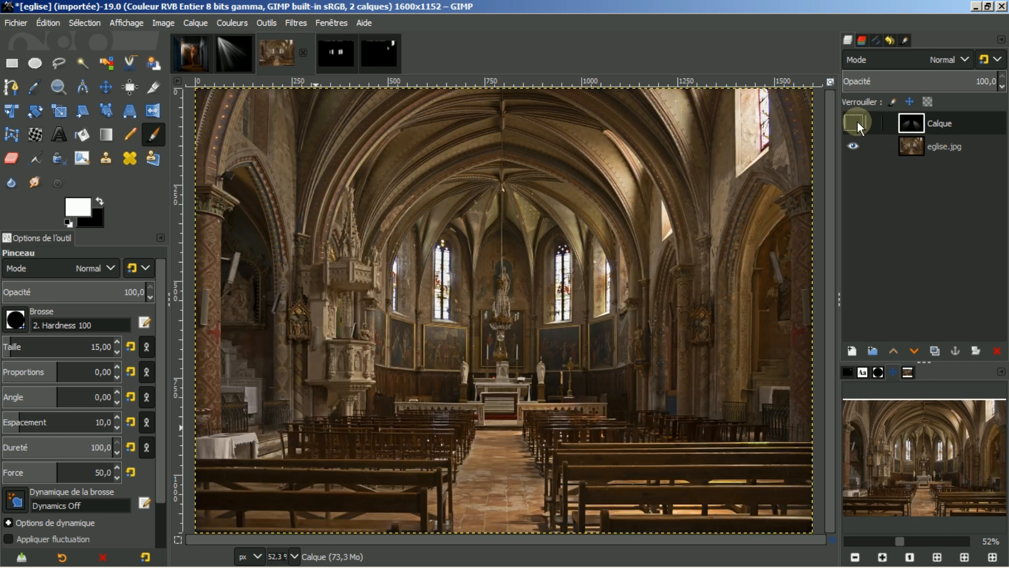
{"action": "left_click", "coordinate": [857, 121]}
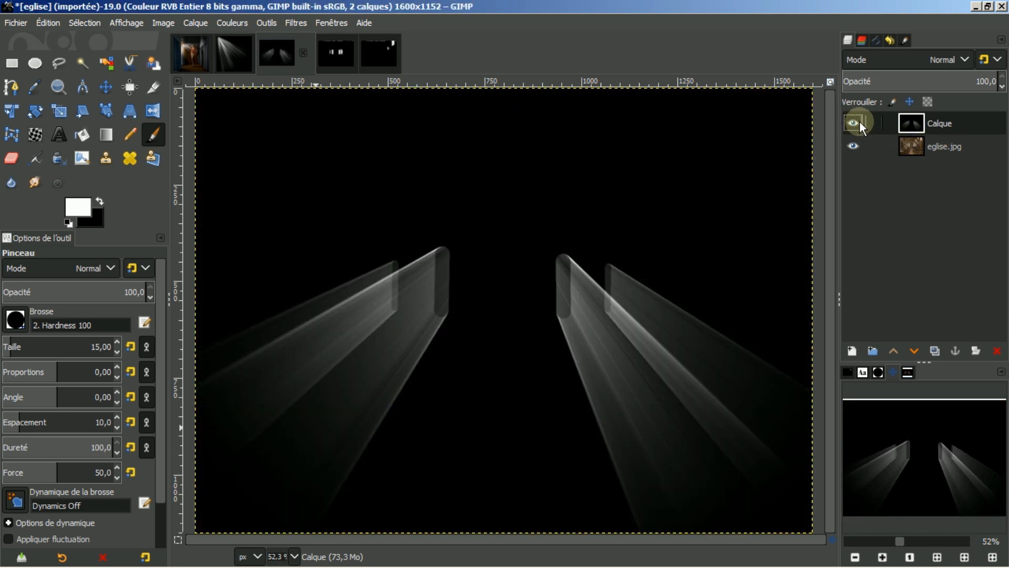
{"action": "left_click", "coordinate": [964, 60]}
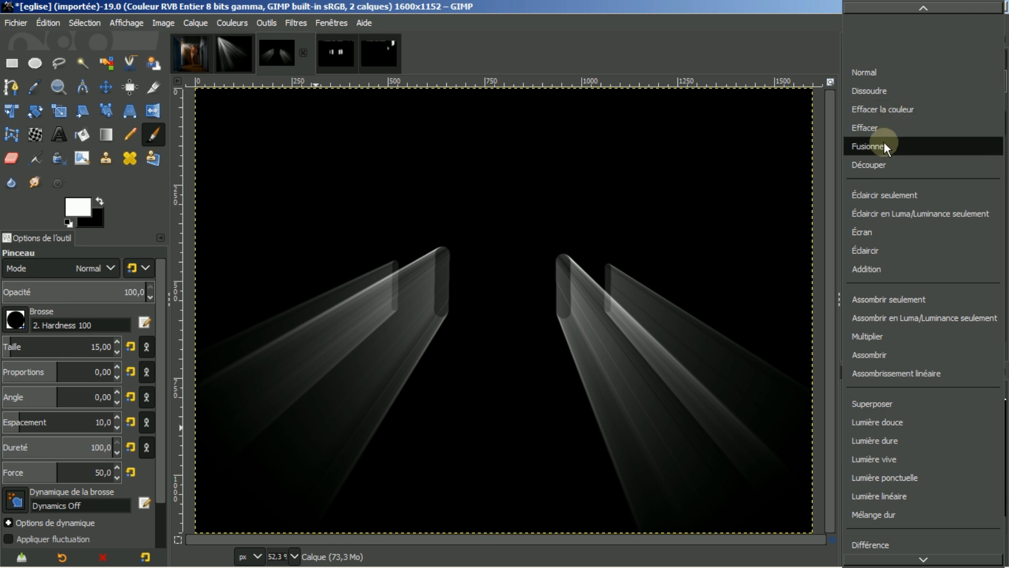
{"action": "left_click", "coordinate": [866, 231]}
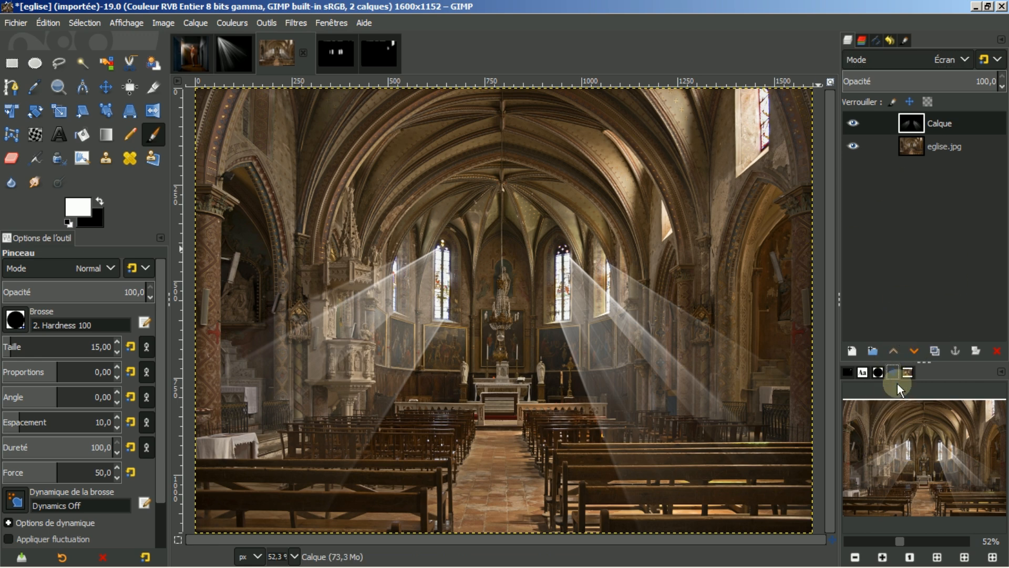
Step: Select the right half of the rays layer with a rectangular selection starting at the image's centre
{"action": "left_click", "coordinate": [855, 557]}
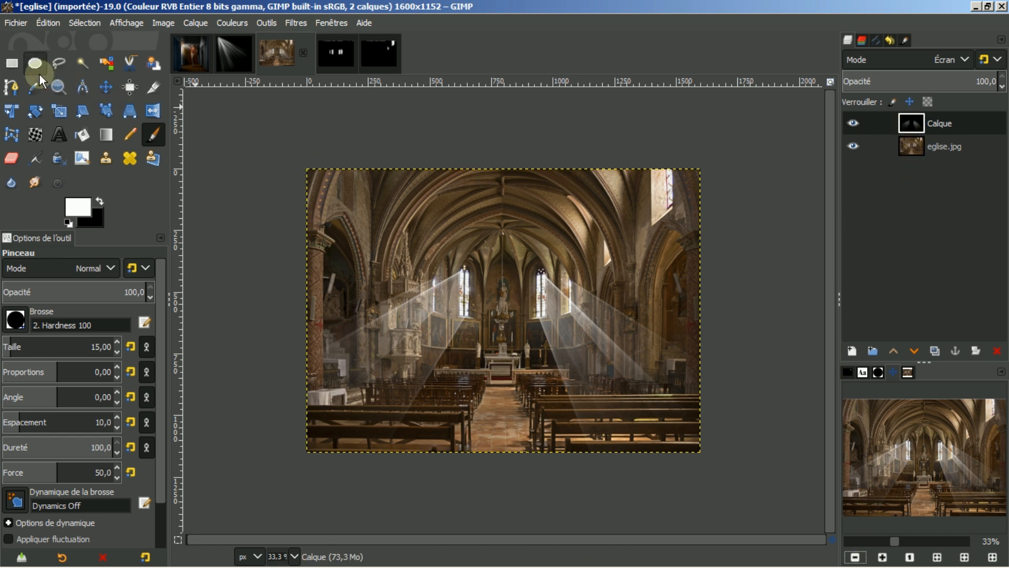
{"action": "left_click", "coordinate": [11, 64]}
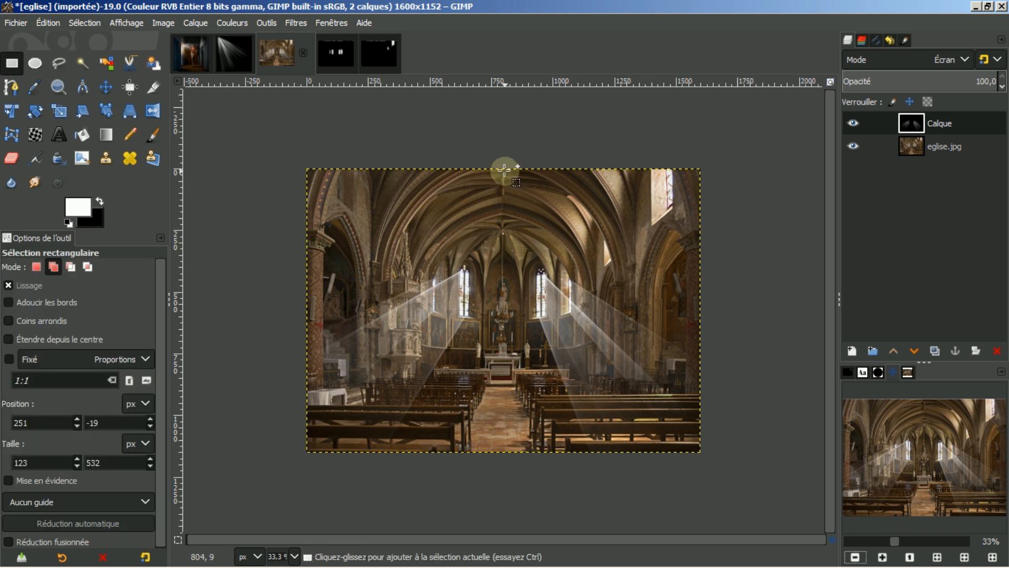
{"action": "left_click_drag", "start_coordinate": [504, 163], "coordinate": [711, 458]}
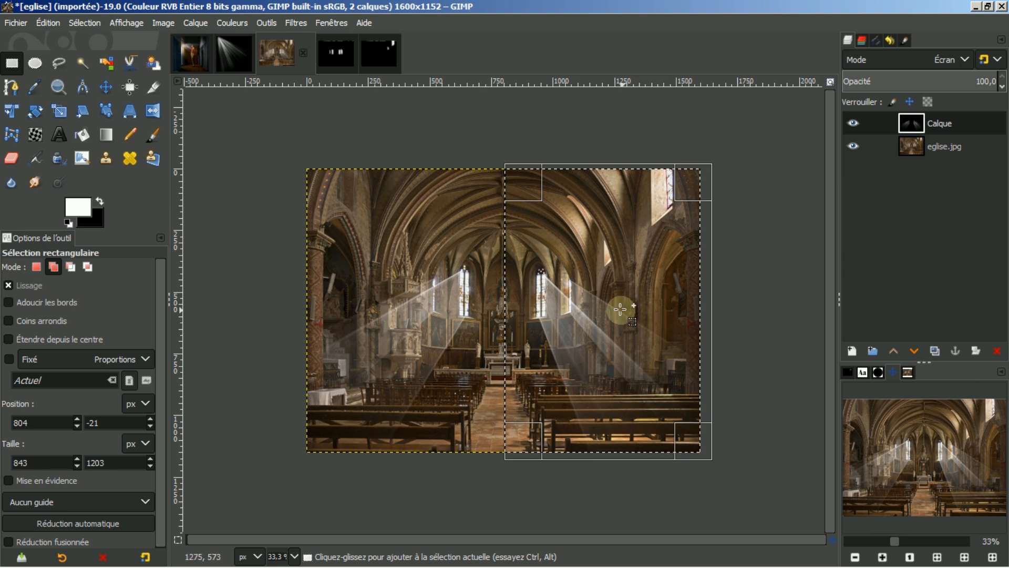
{"action": "left_click", "coordinate": [609, 308]}
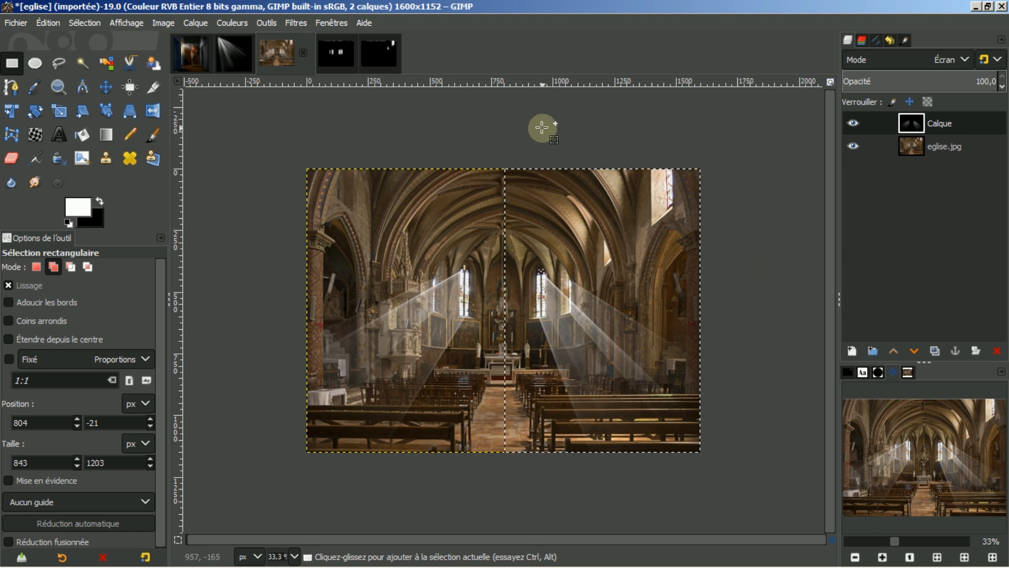
Step: Cut the right-hand rays, paste them back and turn the floating selection into its own layer, keeping it selected
{"action": "key", "text": "ctrl+x"}
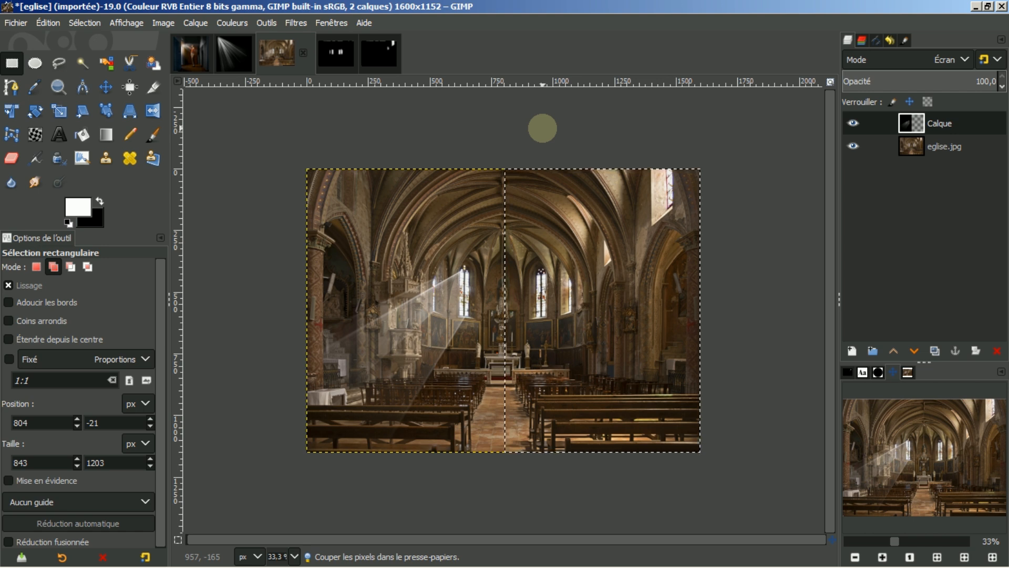
{"action": "key", "text": "ctrl"}
{"action": "key", "text": "ctrl+v"}
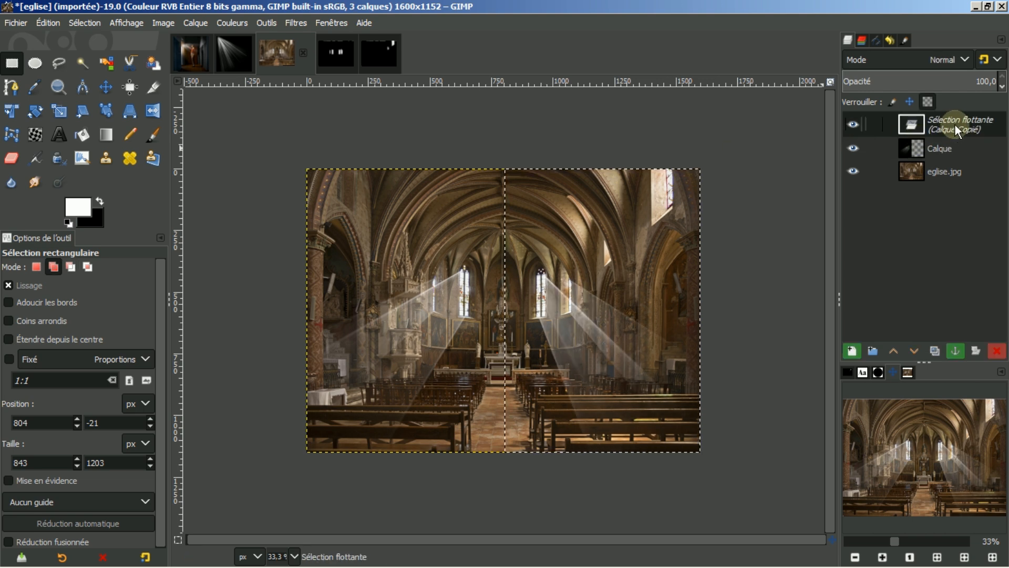
{"action": "left_click", "coordinate": [852, 351]}
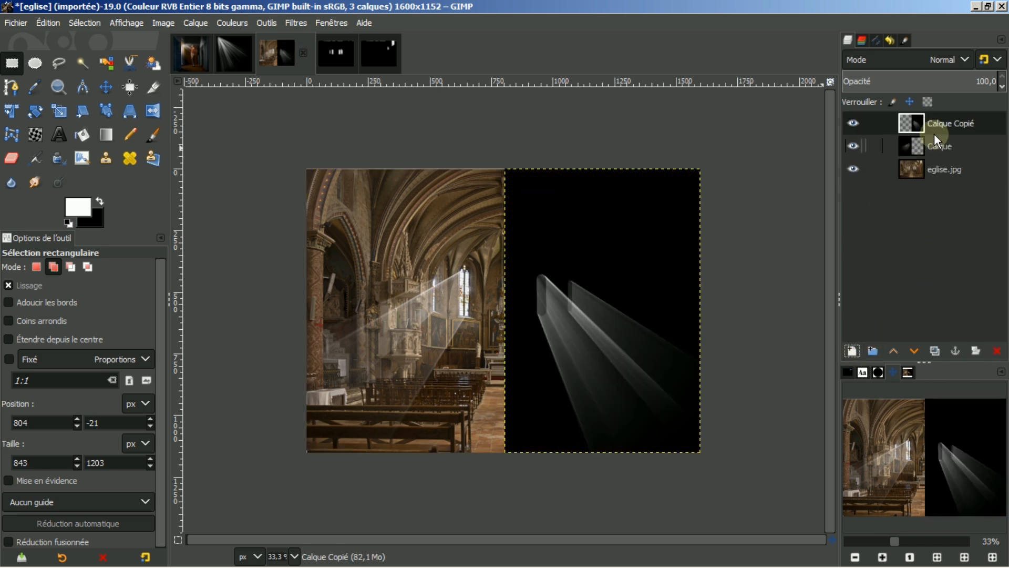
{"action": "left_click", "coordinate": [942, 122]}
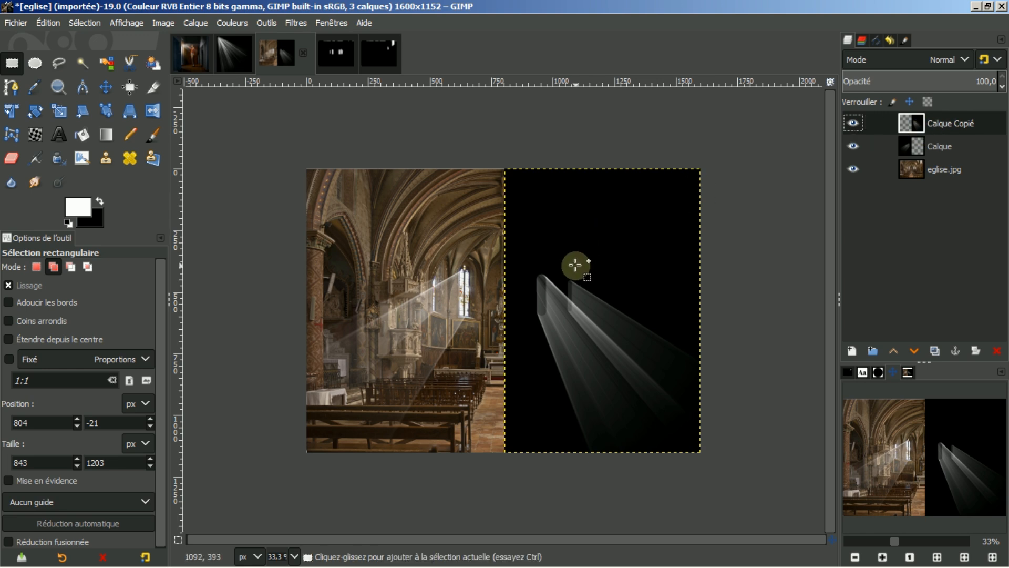
Step: Move the Calque Copié rays layer about 795 px left, onto the left half of the image
{"action": "left_click", "coordinate": [105, 87]}
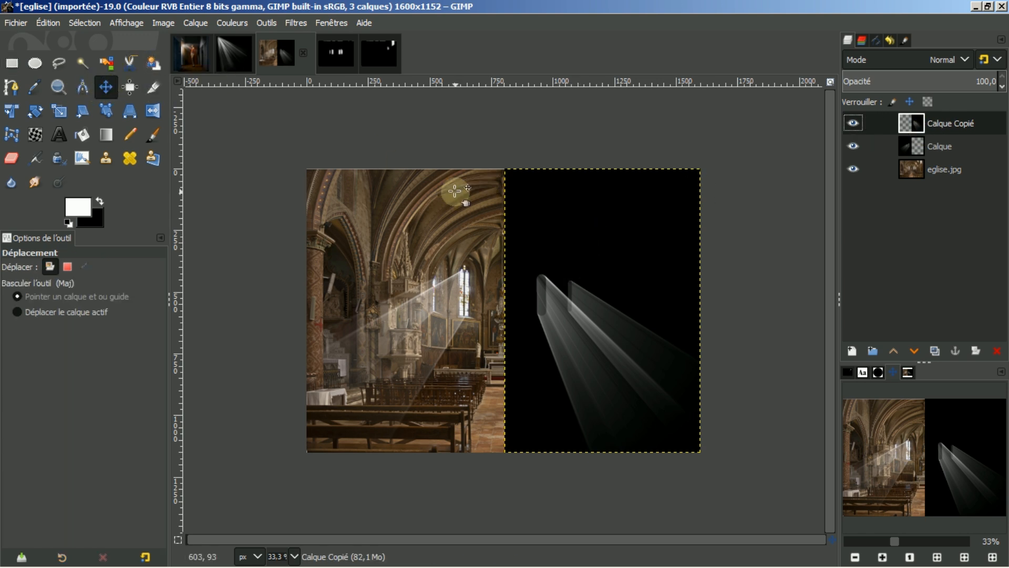
{"action": "left_click_drag", "start_coordinate": [585, 281], "coordinate": [388, 282]}
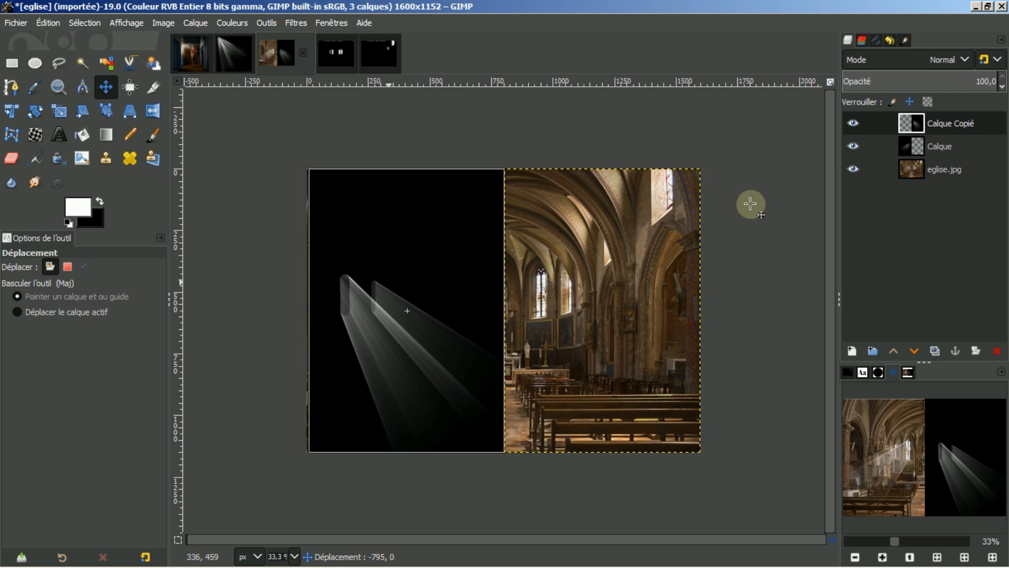
Step: Try to move the Calque rays layer lying beneath the visible Calque Copié layer
{"action": "left_click", "coordinate": [949, 145]}
{"action": "mouse_move", "coordinate": [395, 243]}
{"action": "left_mouse_down"}
{"action": "mouse_move", "coordinate": [570, 252]}
{"action": "mouse_move", "coordinate": [664, 241]}
{"action": "mouse_move", "coordinate": [394, 245]}
{"action": "left_mouse_up"}
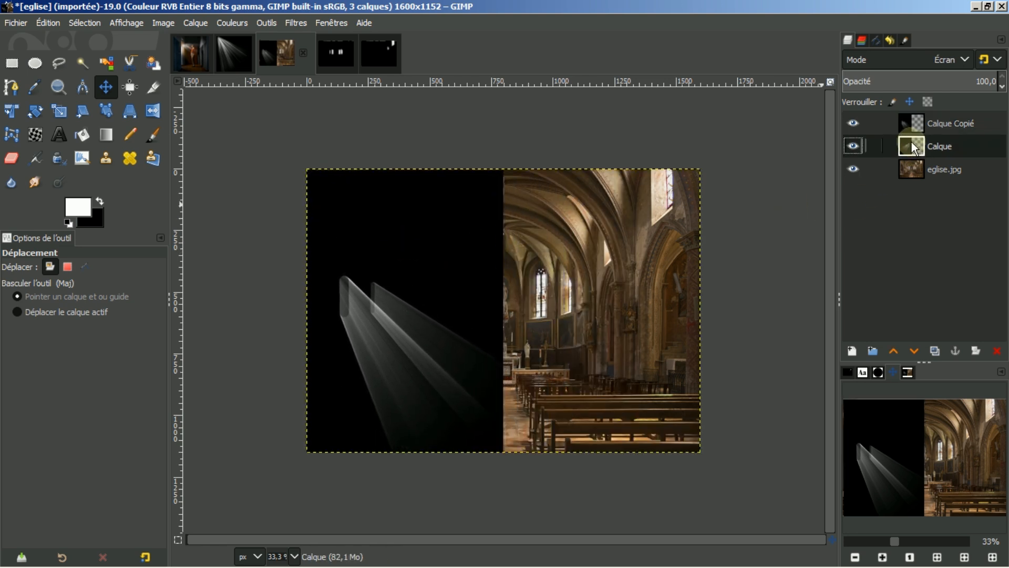
{"action": "left_click_drag", "start_coordinate": [469, 306], "coordinate": [441, 300]}
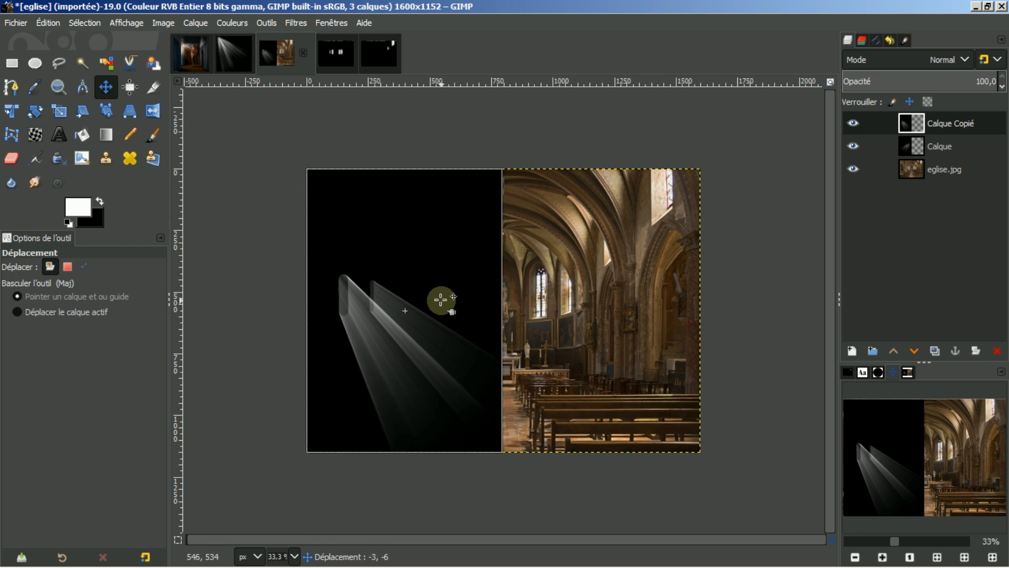
{"action": "left_click", "coordinate": [936, 147]}
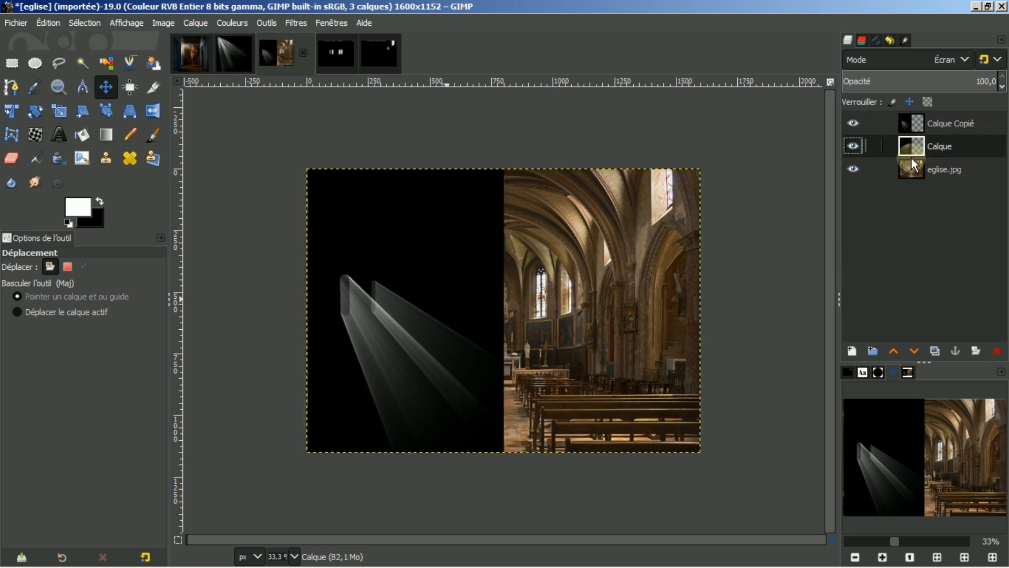
{"action": "mouse_move", "coordinate": [484, 293]}
{"action": "left_mouse_down"}
{"action": "mouse_move", "coordinate": [678, 292]}
{"action": "mouse_move", "coordinate": [511, 272]}
{"action": "mouse_move", "coordinate": [478, 291]}
{"action": "left_mouse_up"}
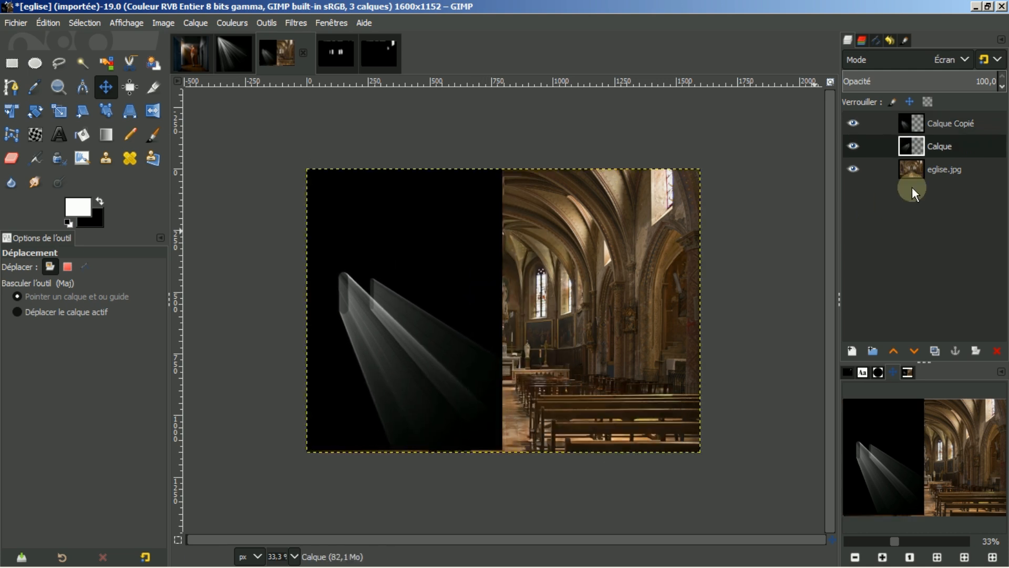
Step: Hide the Calque Copié layer and move the Calque rays over to the right-hand choir windows
{"action": "left_click", "coordinate": [947, 146]}
{"action": "left_click", "coordinate": [862, 118]}
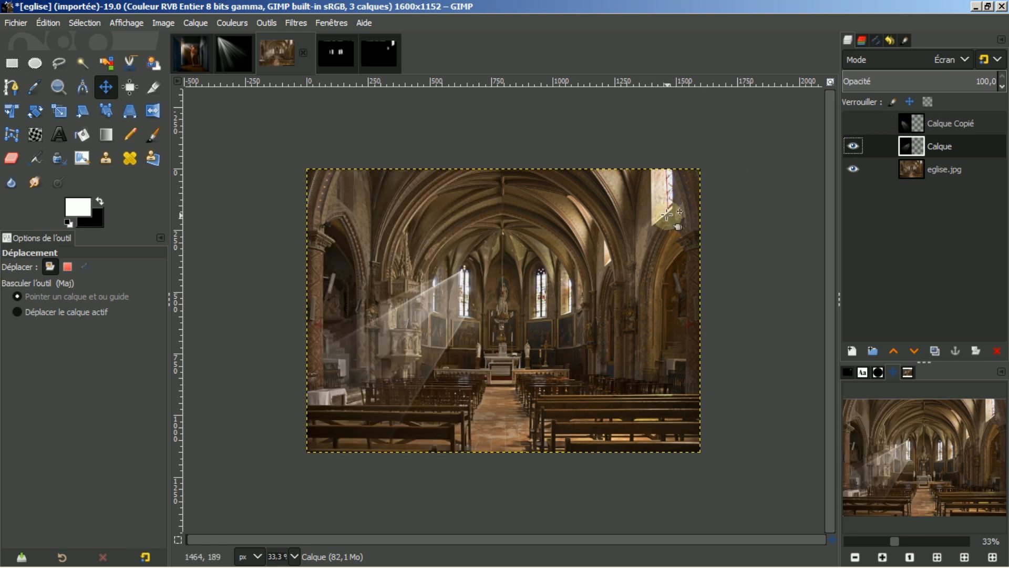
{"action": "left_click_drag", "start_coordinate": [455, 288], "coordinate": [540, 286]}
{"action": "left_click_drag", "start_coordinate": [541, 288], "coordinate": [541, 288]}
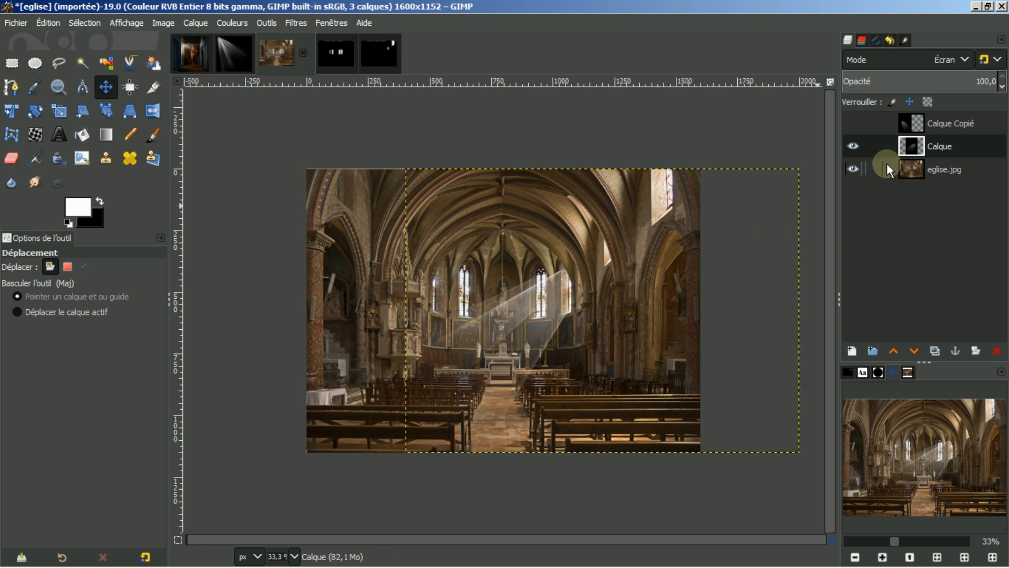
Step: Show Calque Copié again in Écran blend mode and move its rays onto the left-hand choir windows
{"action": "left_click", "coordinate": [854, 123]}
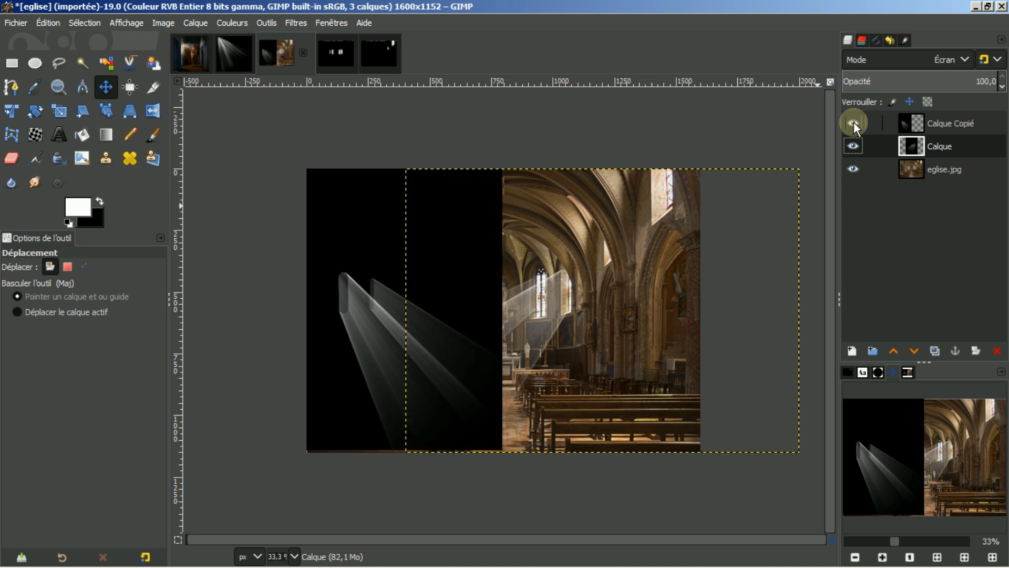
{"action": "left_click", "coordinate": [964, 122]}
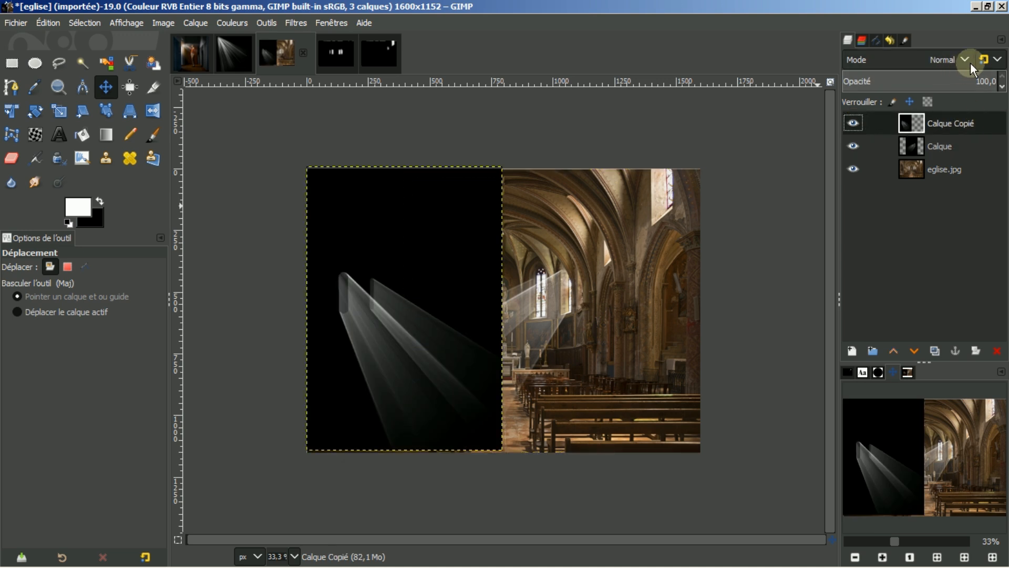
{"action": "left_click", "coordinate": [966, 59]}
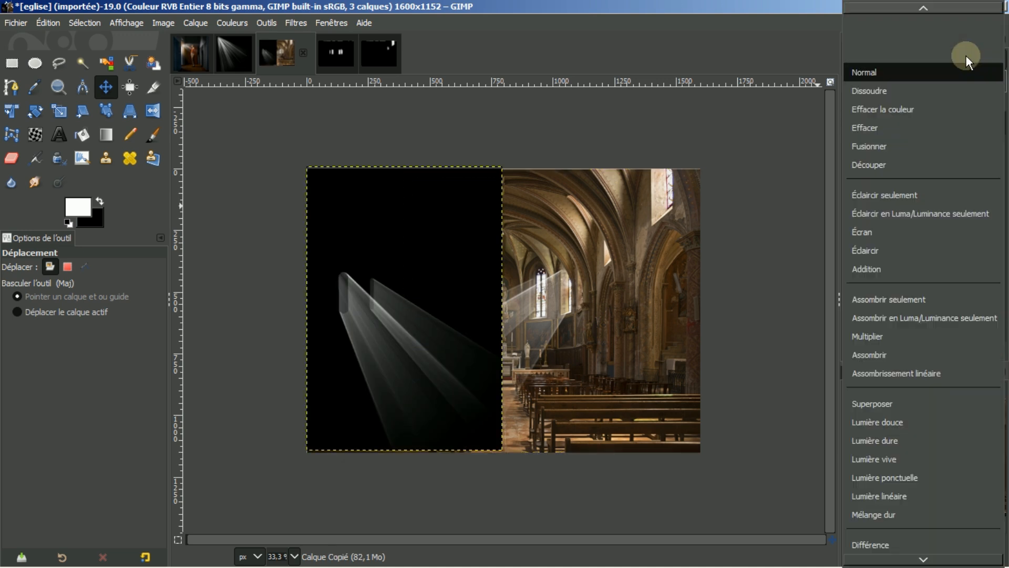
{"action": "left_click", "coordinate": [874, 232]}
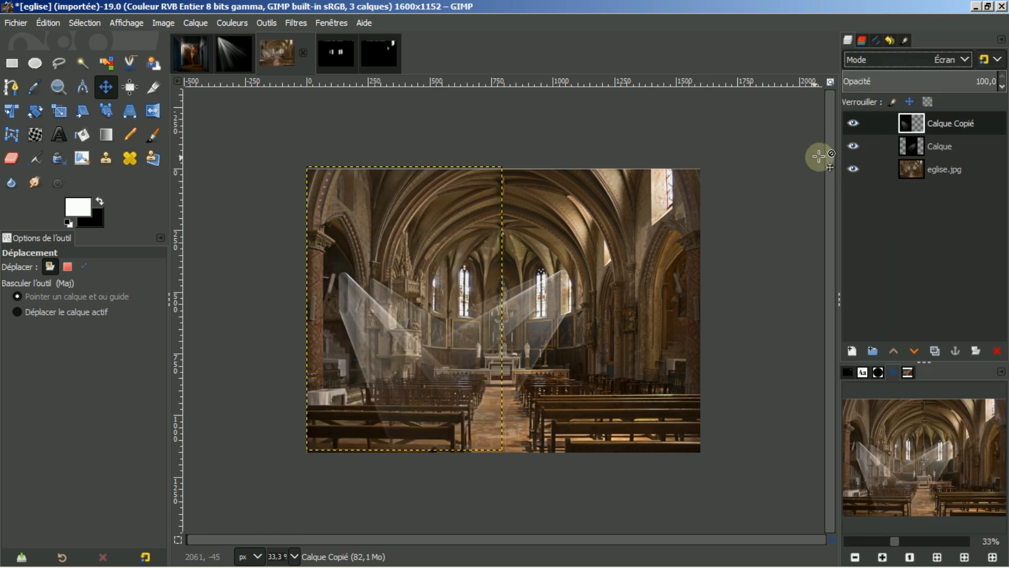
{"action": "left_click_drag", "start_coordinate": [369, 308], "coordinate": [464, 307]}
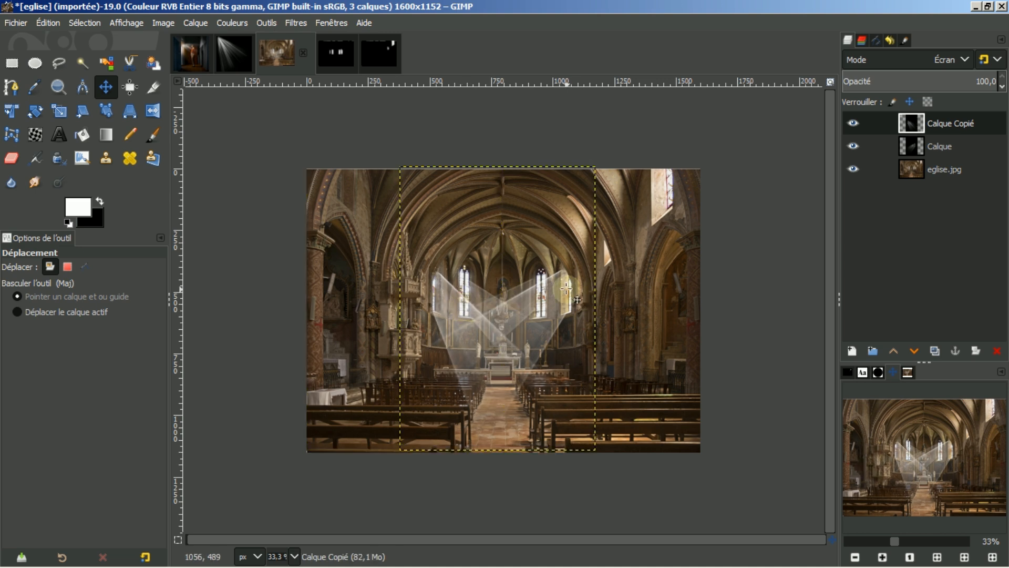
Step: Resize the Calque Copié and Calque layers to the image dimensions
{"action": "right_click", "coordinate": [957, 125]}
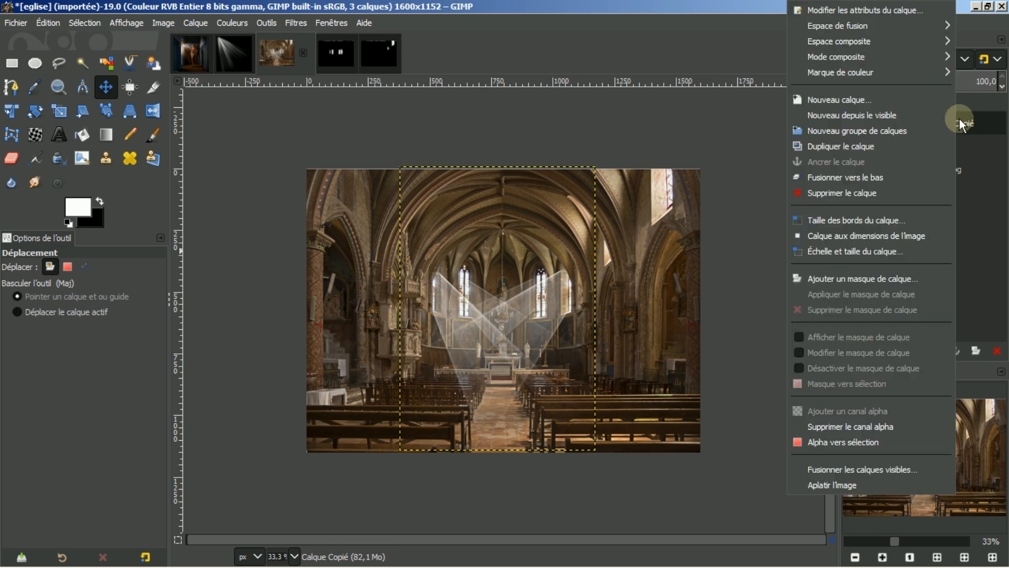
{"action": "left_click", "coordinate": [862, 236]}
{"action": "left_click", "coordinate": [948, 146]}
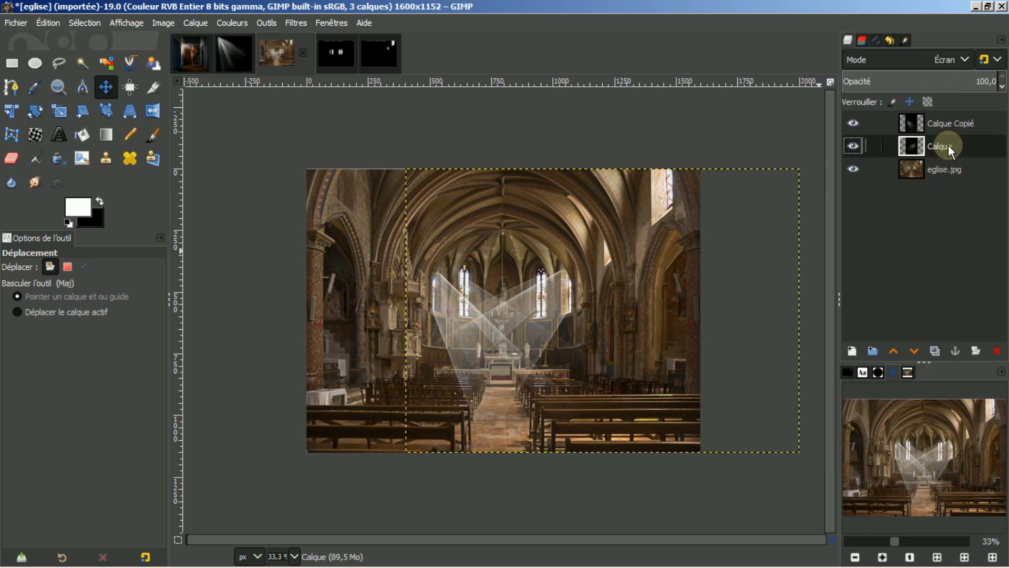
{"action": "right_click", "coordinate": [949, 148]}
{"action": "left_click", "coordinate": [866, 237]}
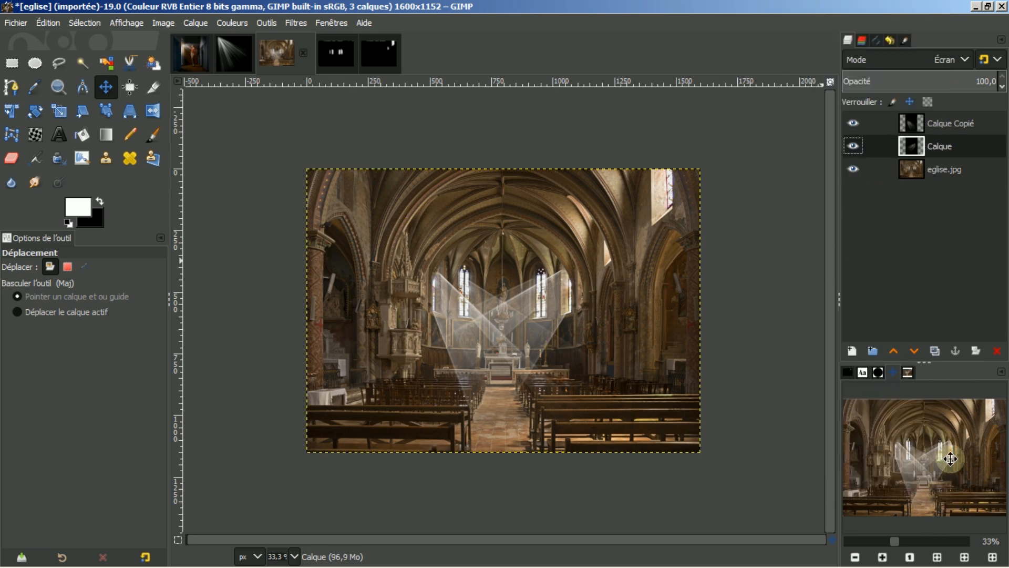
Step: Apply a Gaussian blur to the Calque Copié rays layer with X and Y sizes of 14.71
{"action": "left_click", "coordinate": [893, 372]}
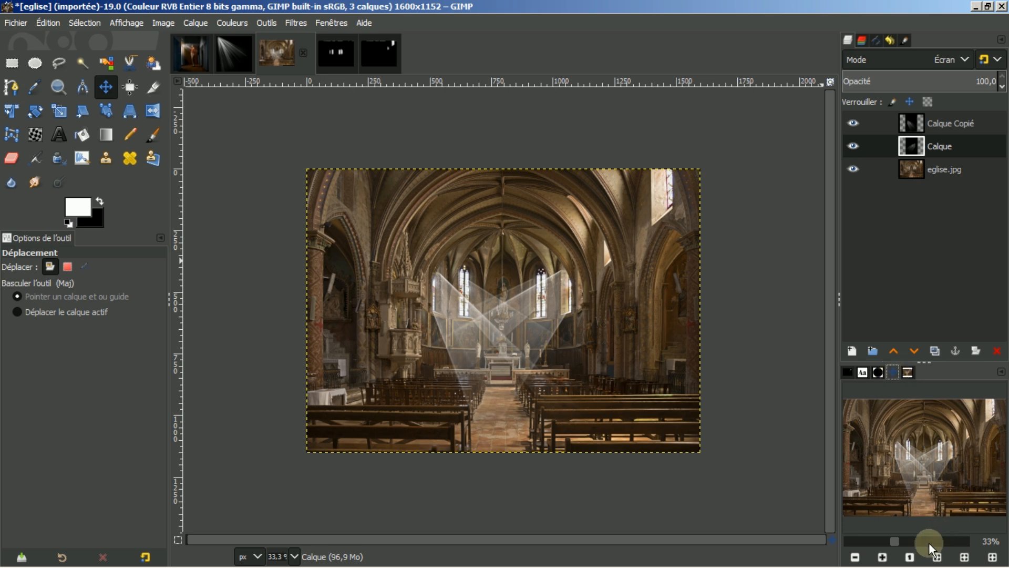
{"action": "left_click", "coordinate": [937, 557]}
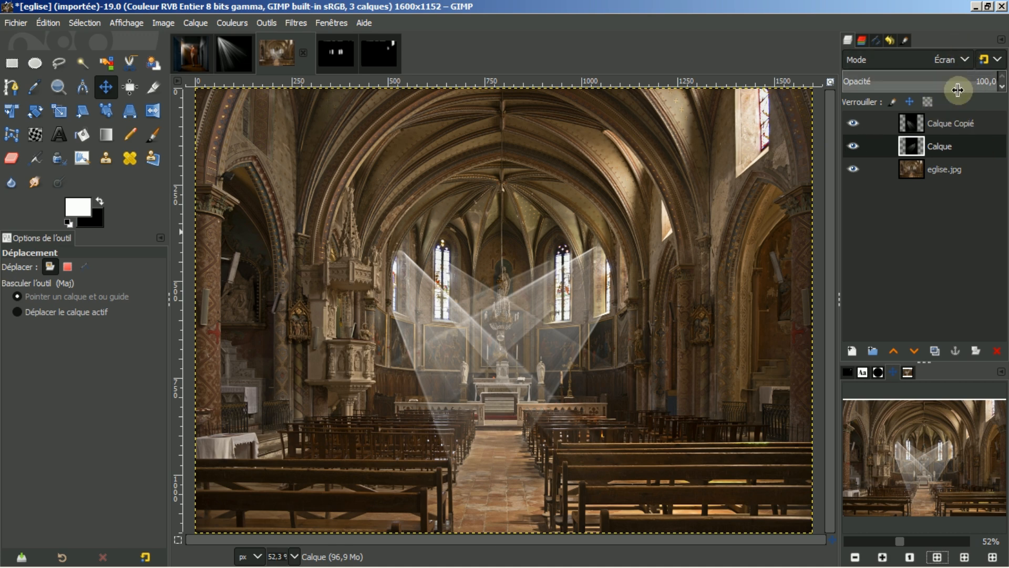
{"action": "left_click", "coordinate": [938, 119]}
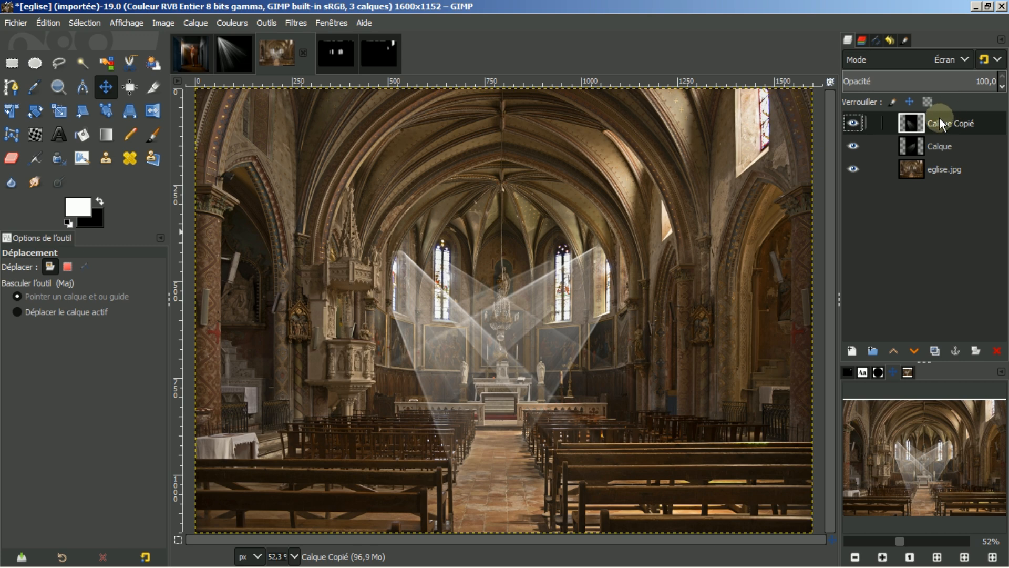
{"action": "left_click", "coordinate": [292, 21]}
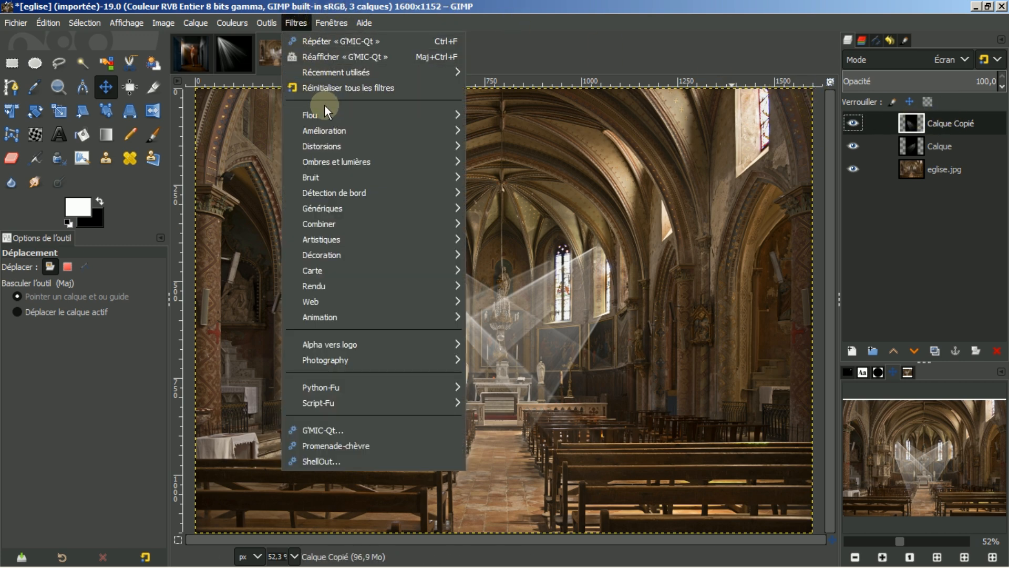
{"action": "mouse_move", "coordinate": [324, 112]}
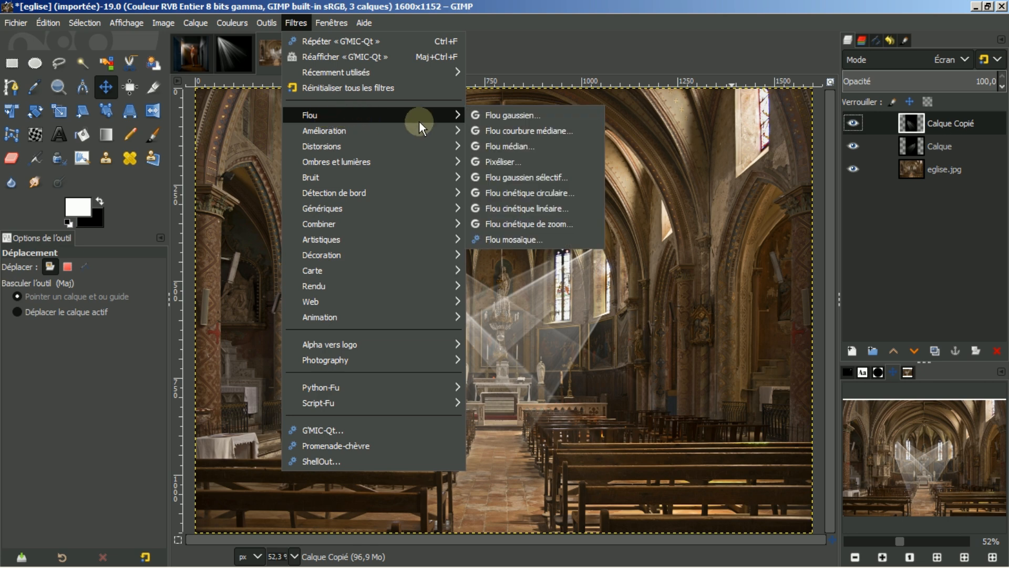
{"action": "left_click", "coordinate": [509, 114]}
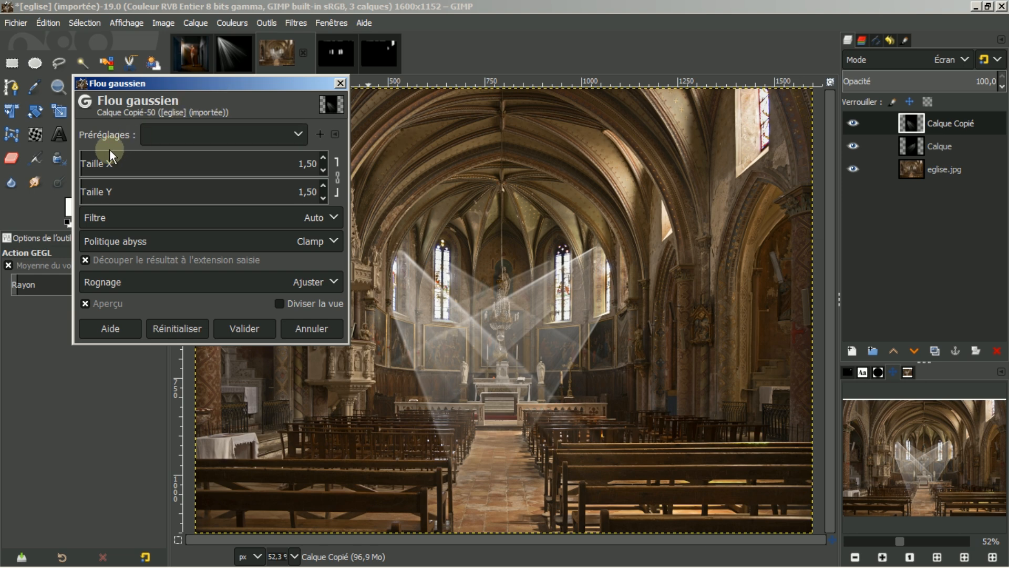
{"action": "mouse_move", "coordinate": [111, 153]}
{"action": "left_mouse_down"}
{"action": "mouse_move", "coordinate": [104, 158]}
{"action": "mouse_move", "coordinate": [113, 160]}
{"action": "left_mouse_up"}
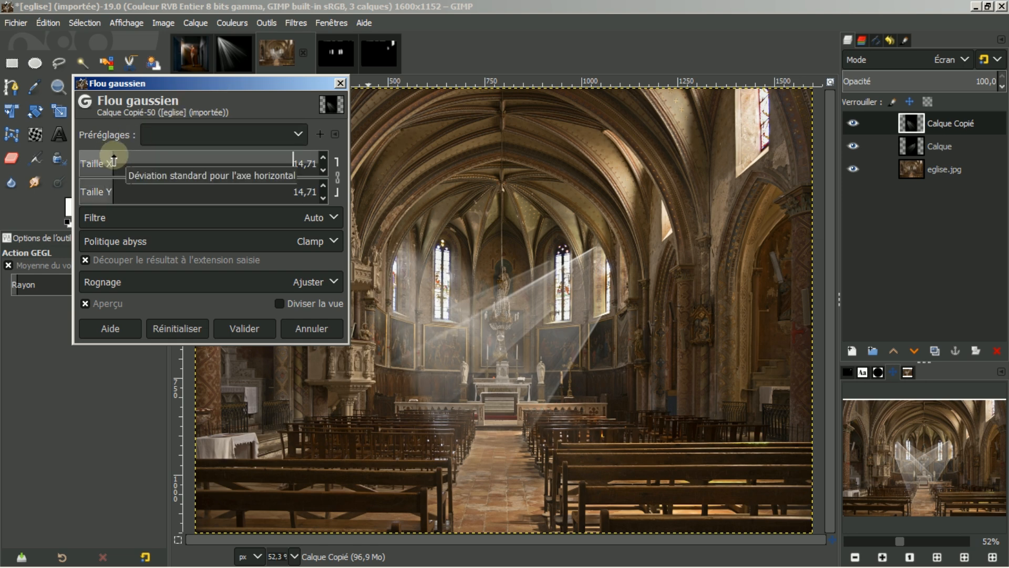
{"action": "left_click_drag", "start_coordinate": [114, 160], "coordinate": [258, 283]}
{"action": "left_click", "coordinate": [243, 328]}
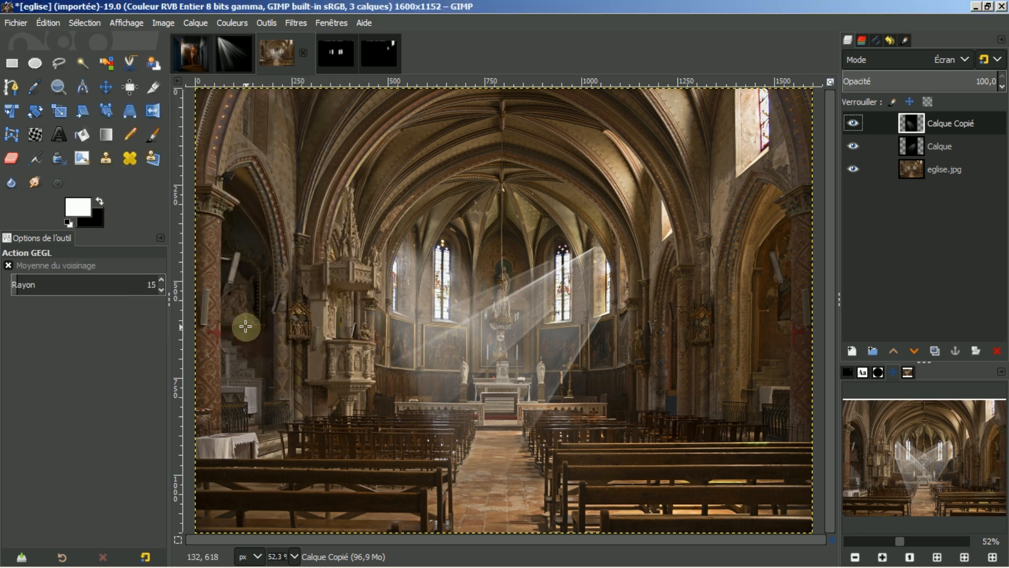
Step: Repeat the same Gaussian blur on the Calque rays layer
{"action": "left_click", "coordinate": [938, 147]}
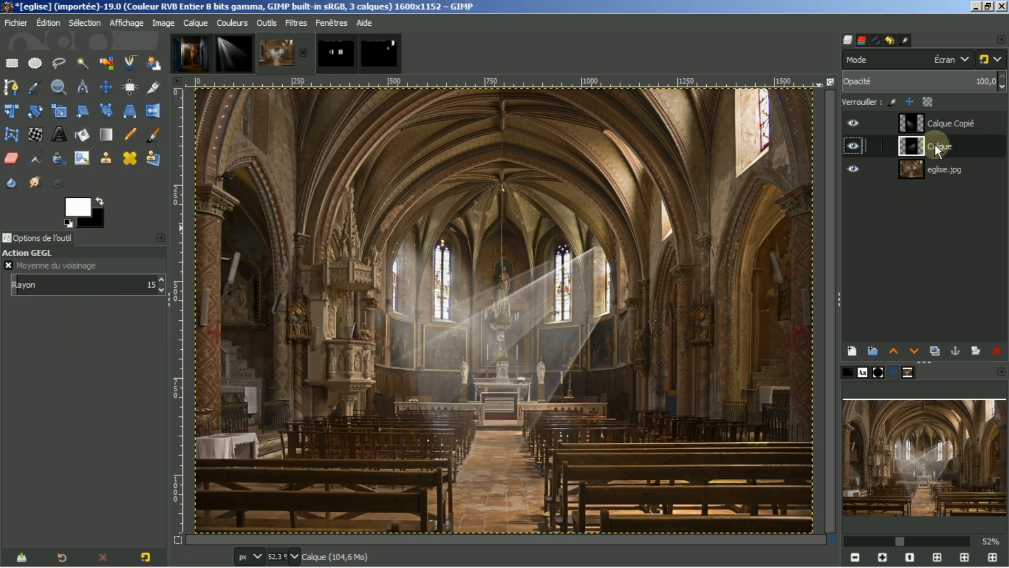
{"action": "left_click", "coordinate": [298, 21]}
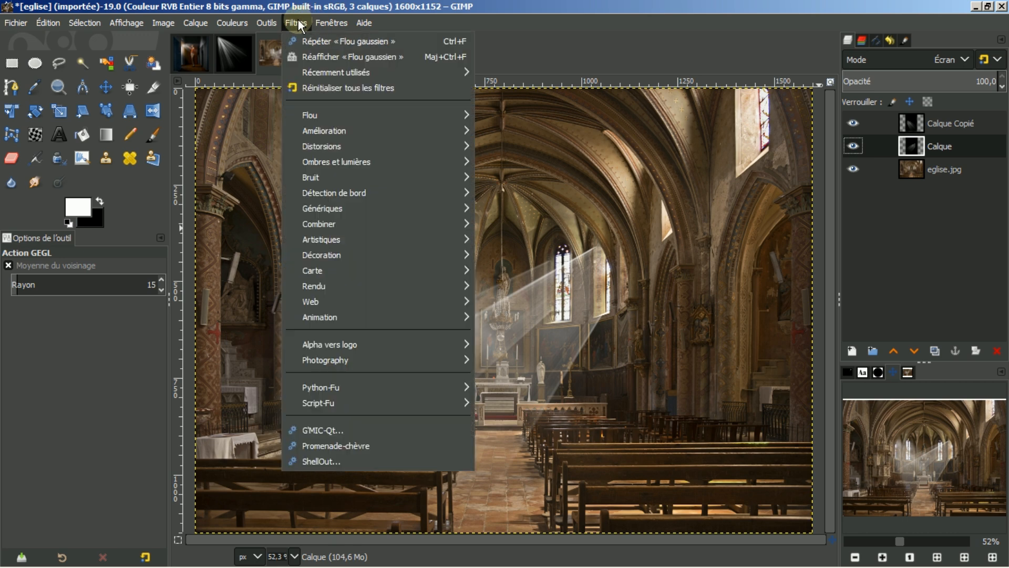
{"action": "left_click", "coordinate": [310, 43]}
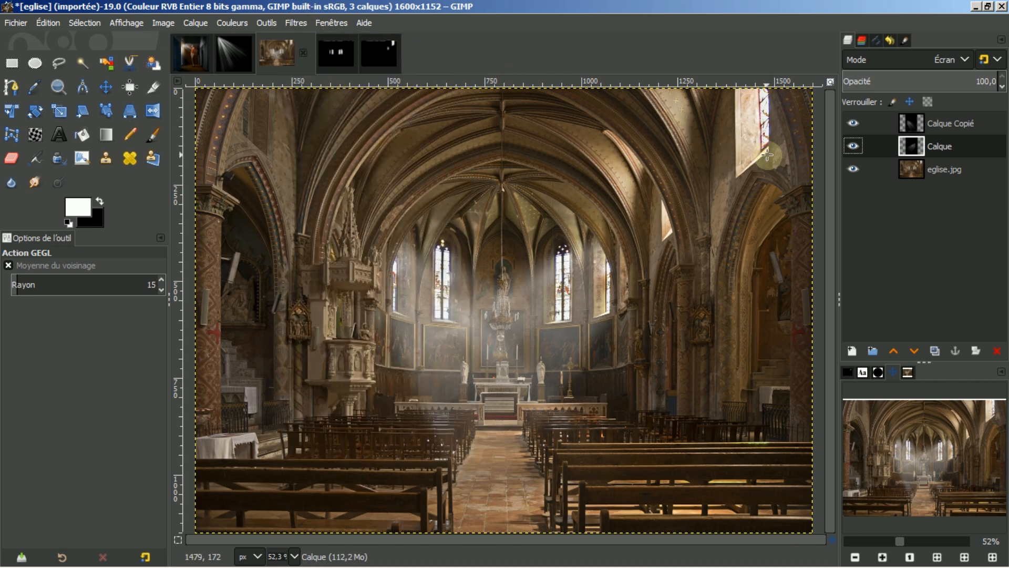
Step: Lower the opacity of the Calque rays layer to 64.5 and of Calque Copié to 67.8
{"action": "left_click", "coordinate": [943, 80]}
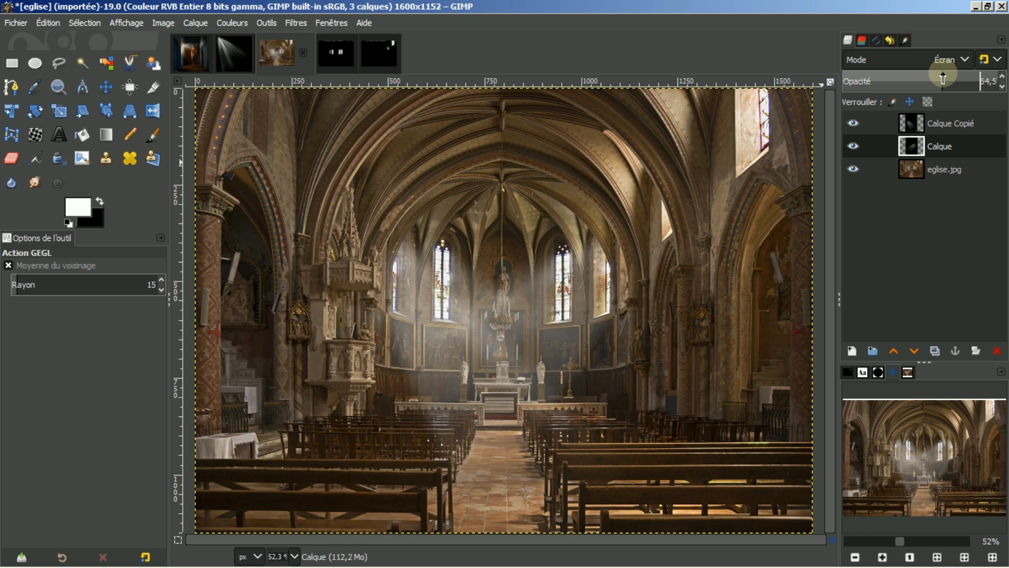
{"action": "left_click", "coordinate": [944, 121]}
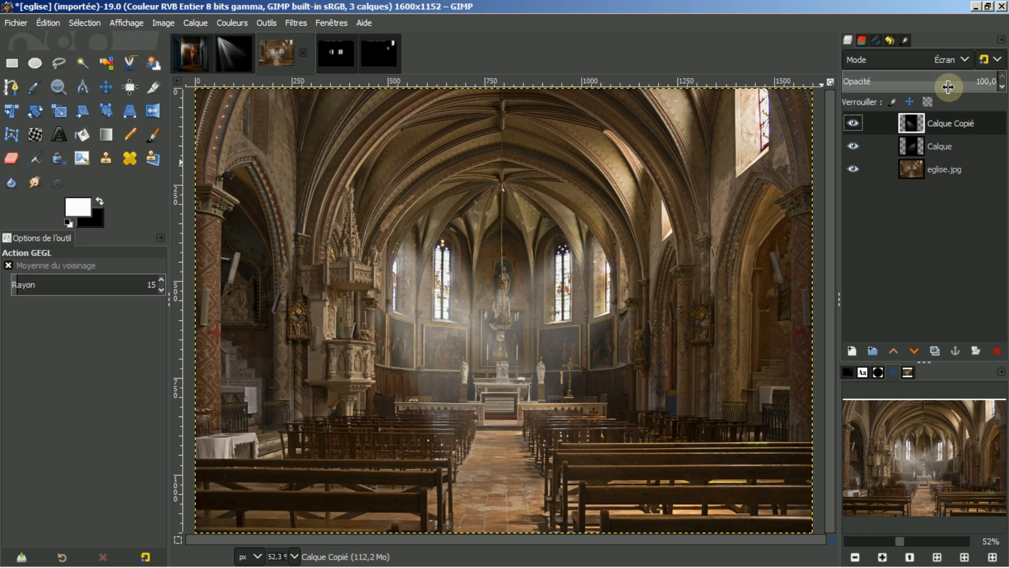
{"action": "left_click", "coordinate": [948, 79]}
{"action": "left_click", "coordinate": [948, 79]}
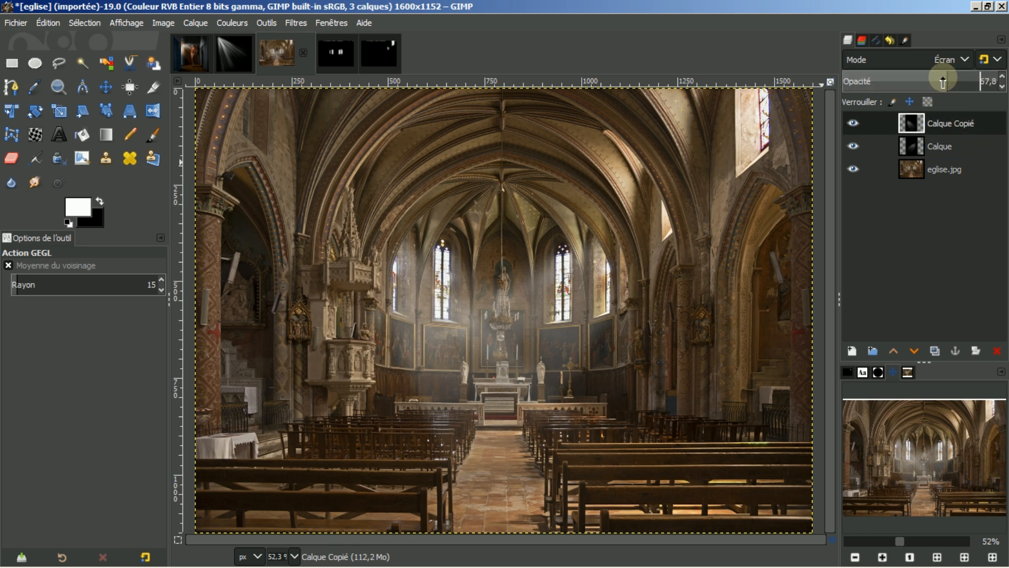
Step: Duplicate the eglise.jpg photo layer beneath the two rays layers
{"action": "left_click", "coordinate": [935, 170]}
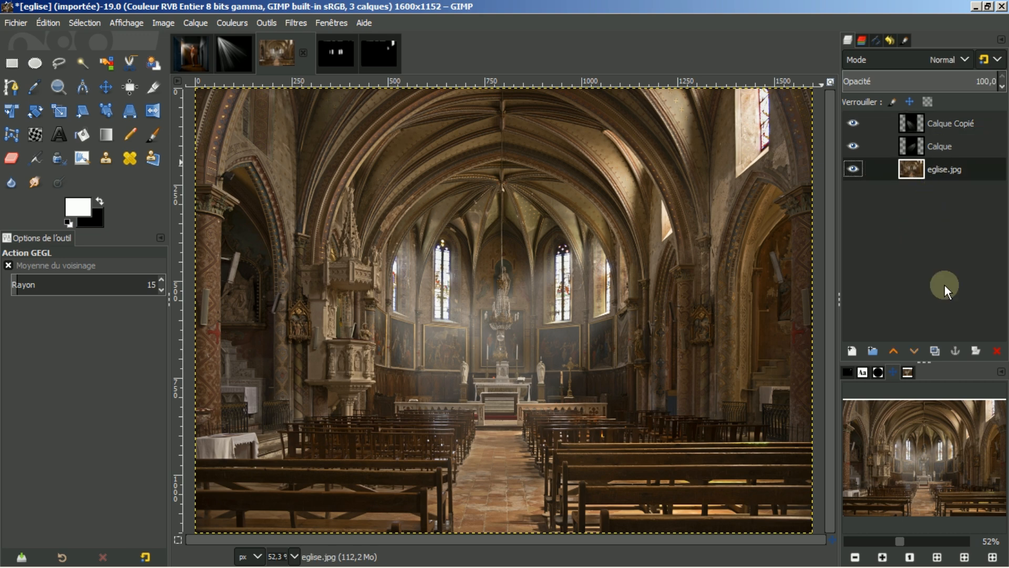
{"action": "left_click", "coordinate": [937, 350]}
{"action": "left_click", "coordinate": [703, 134]}
Step: Darken the duplicated church photo with Levels, raising the black input level to 39
{"action": "left_click", "coordinate": [223, 22]}
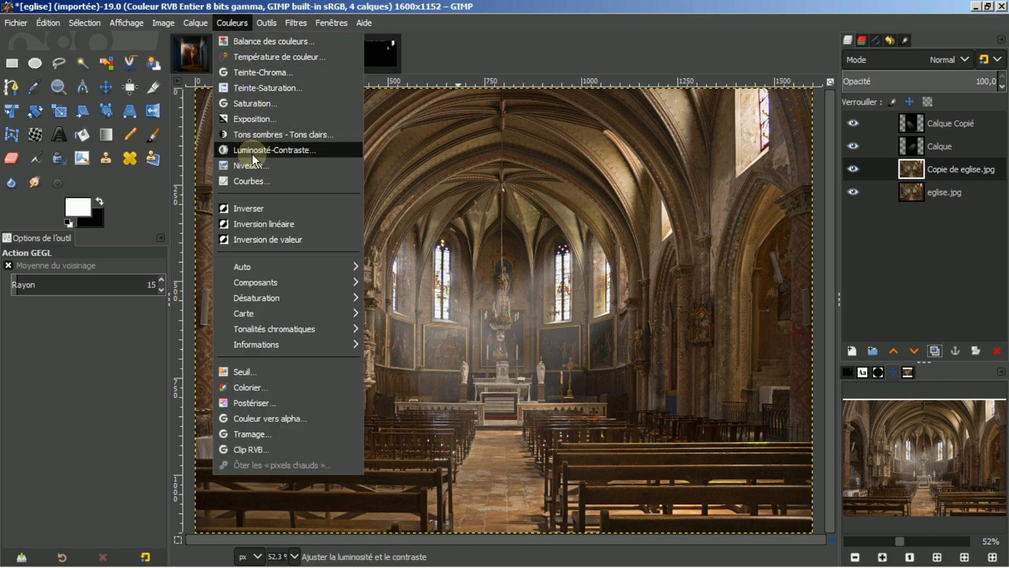
{"action": "left_click", "coordinate": [251, 165]}
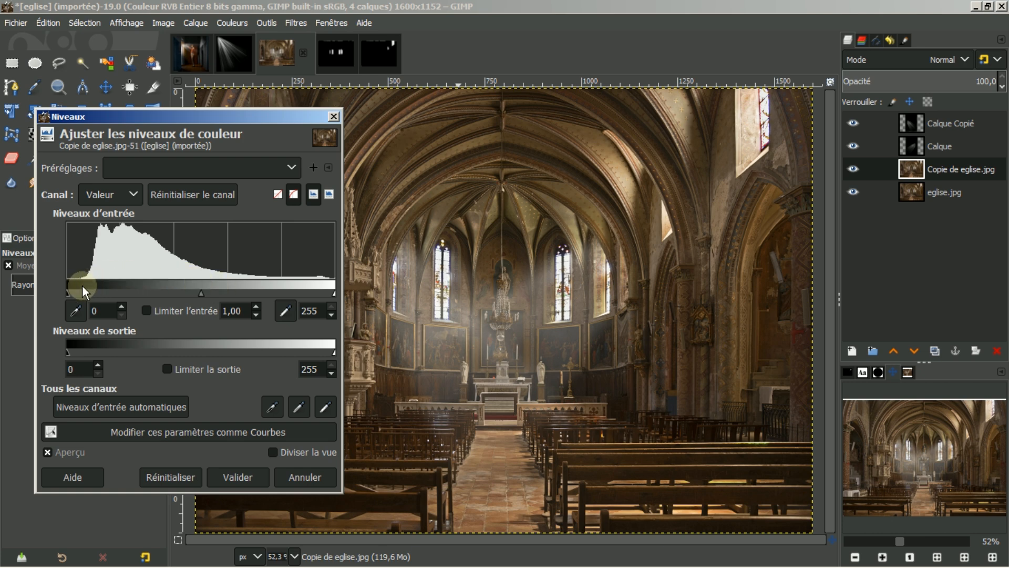
{"action": "left_click_drag", "start_coordinate": [66, 293], "coordinate": [103, 294]}
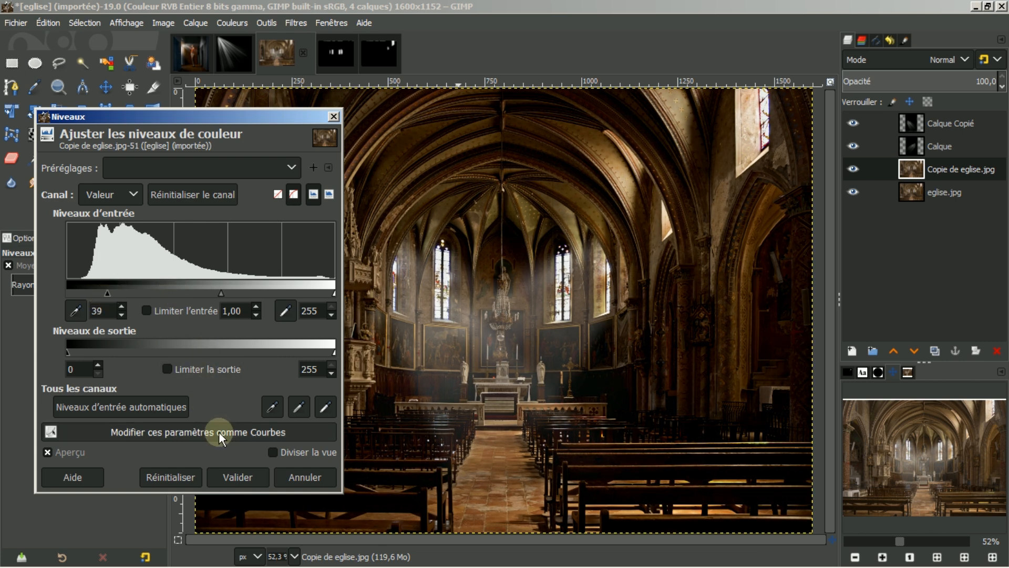
{"action": "left_click", "coordinate": [229, 473]}
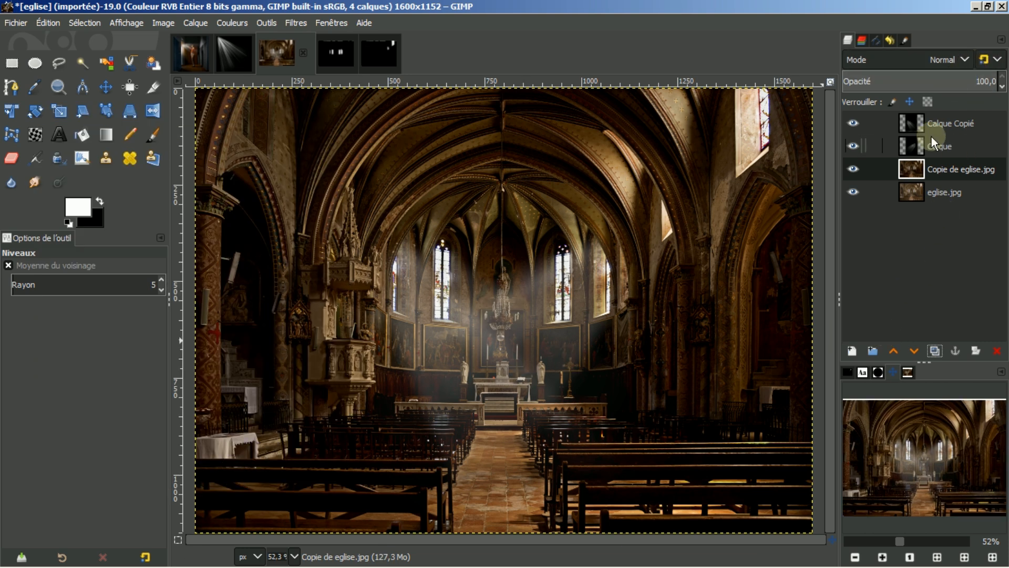
Step: Add a new layer filled with the background colour above Calque Copié and lower its opacity to 52.1
{"action": "left_click", "coordinate": [854, 124]}
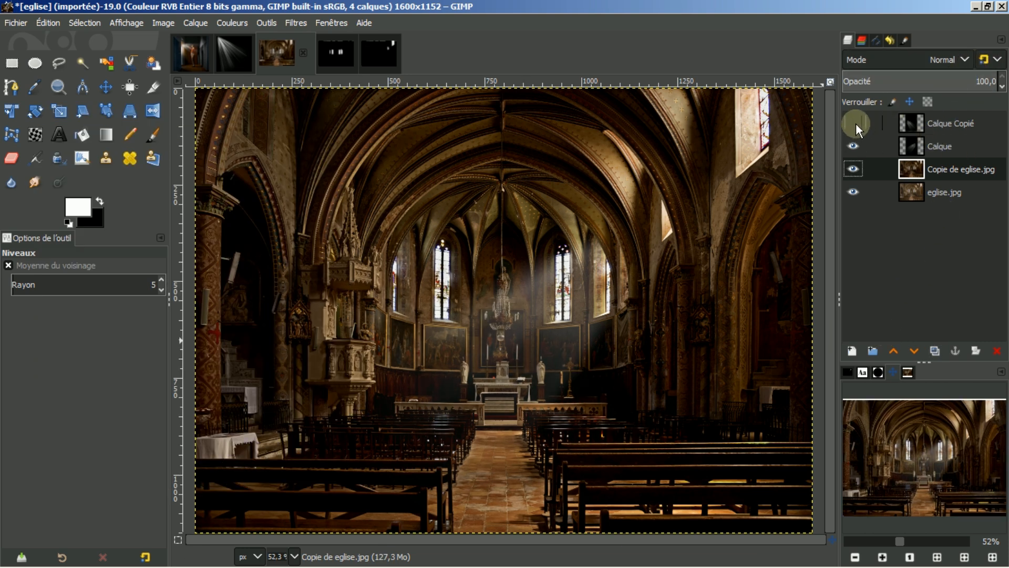
{"action": "left_click", "coordinate": [854, 124]}
{"action": "left_click", "coordinate": [938, 125]}
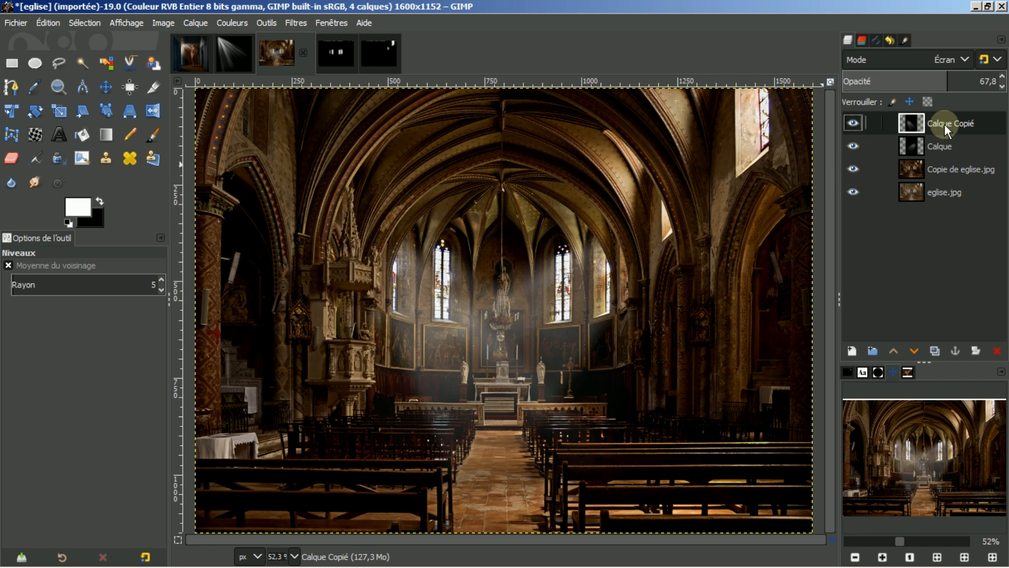
{"action": "left_click", "coordinate": [851, 350]}
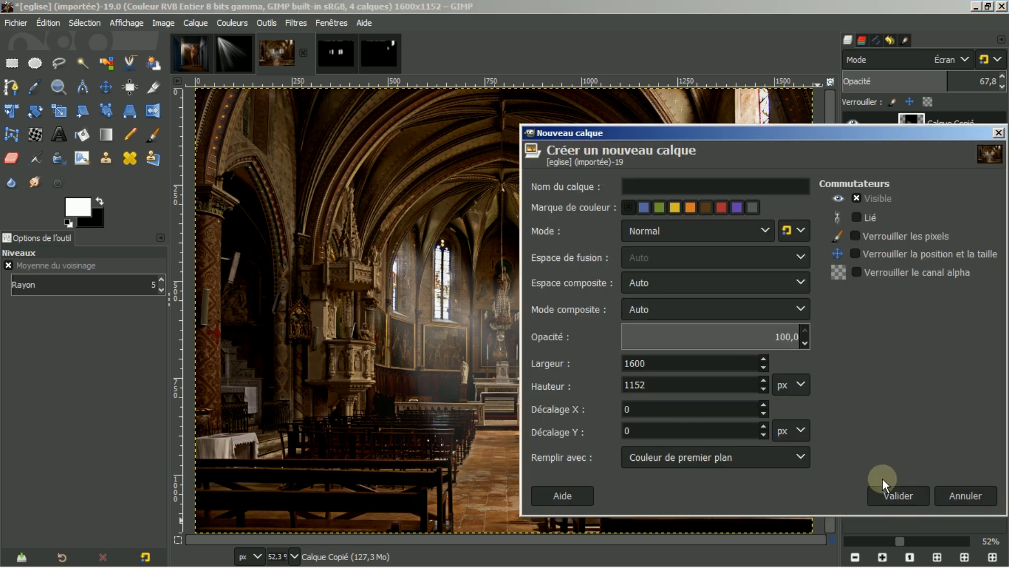
{"action": "left_click", "coordinate": [800, 455]}
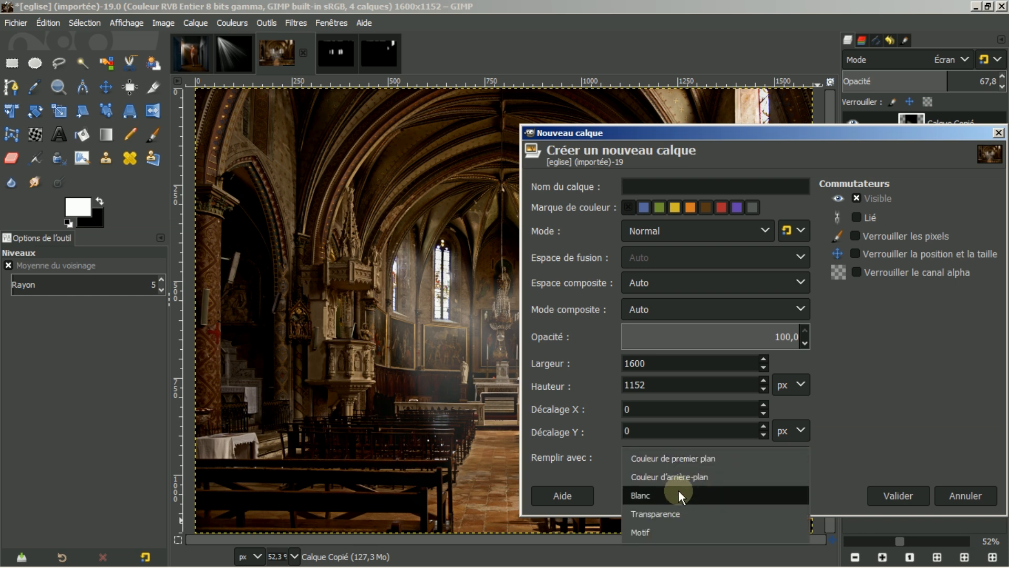
{"action": "left_click", "coordinate": [685, 475]}
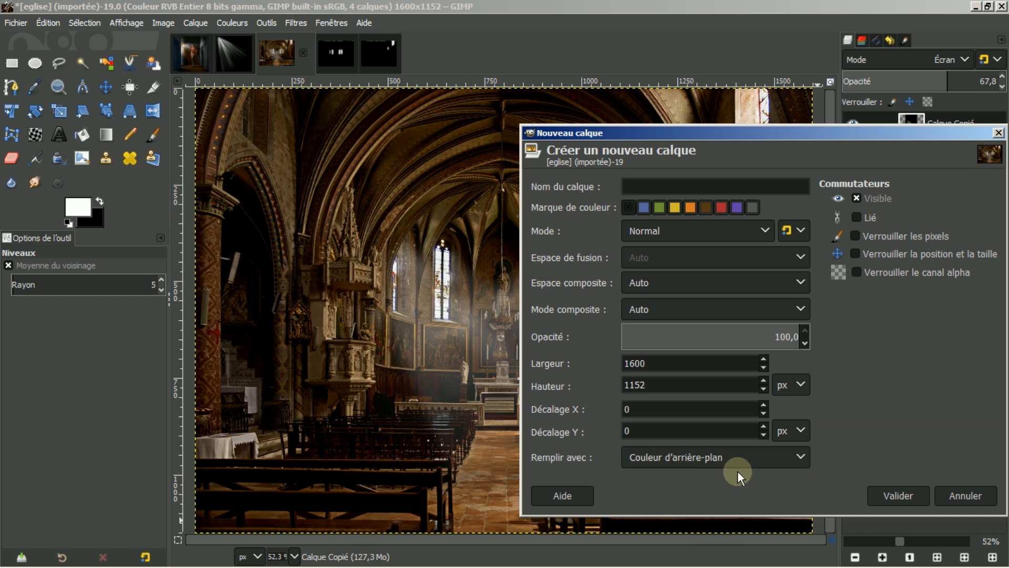
{"action": "left_click", "coordinate": [897, 495]}
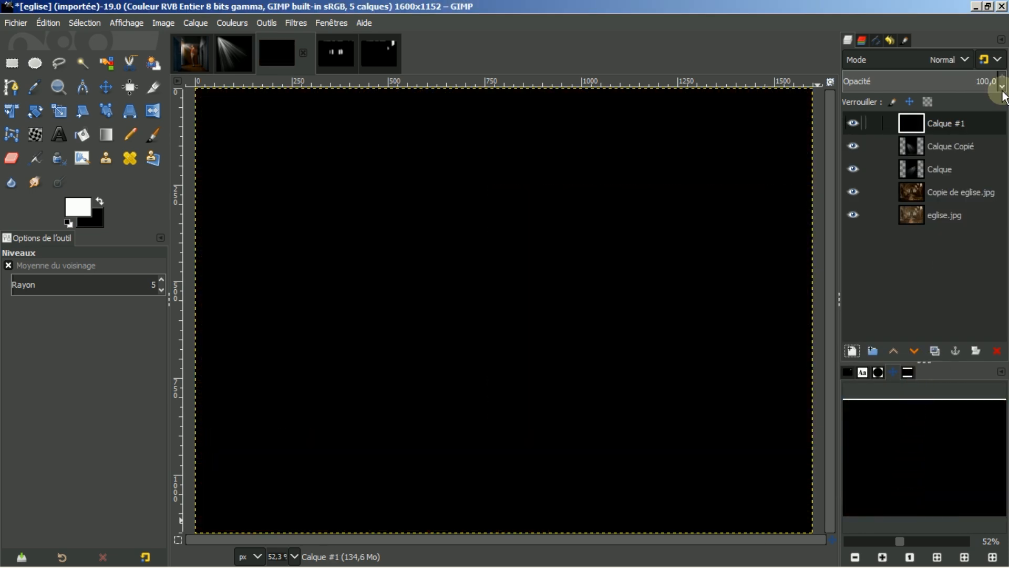
{"action": "left_click", "coordinate": [932, 80]}
{"action": "left_click_drag", "start_coordinate": [932, 80], "coordinate": [923, 80]}
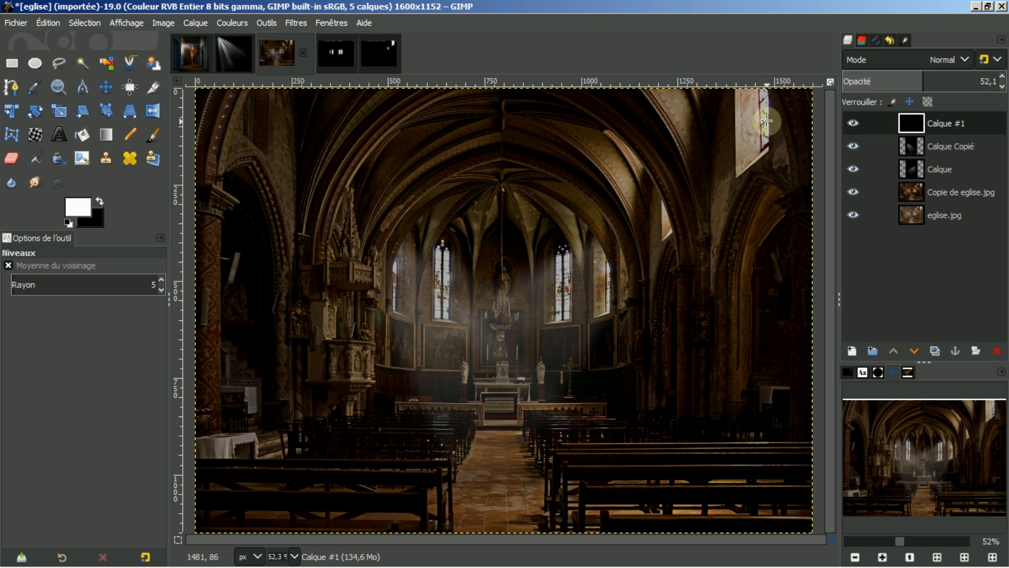
Step: Paint a straight white stroke over the church's upper-right window with a size 31 hard brush, and restore the layer's opacity to 100
{"action": "left_click", "coordinate": [151, 137]}
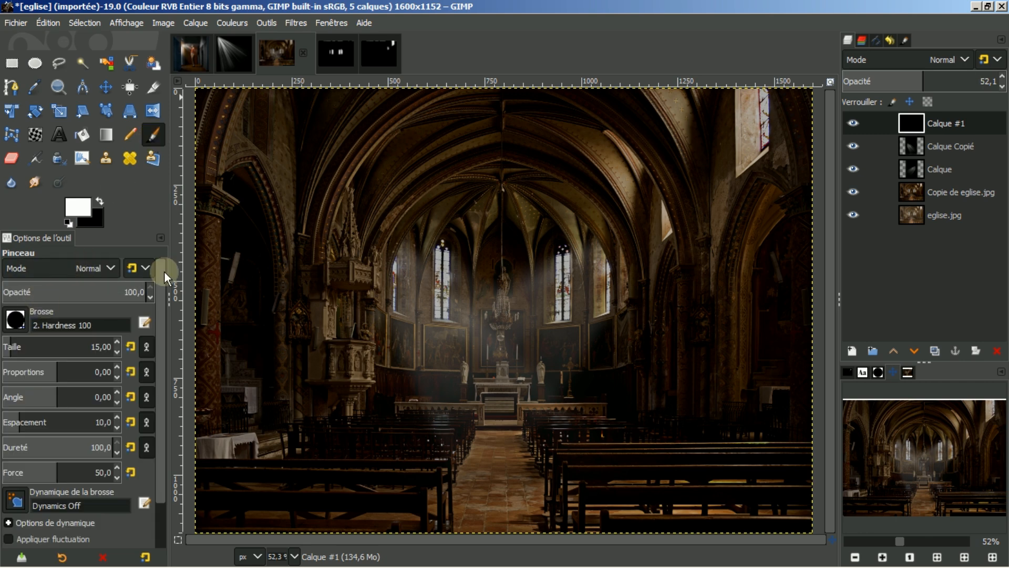
{"action": "key", "text": "bracketright"}
{"action": "key", "text": "bracketright"}
{"action": "key", "text": "bracketright"}
{"action": "key", "text": "bracketright"}
{"action": "key", "text": "bracketright"}
{"action": "key", "text": "bracketright"}
{"action": "key", "text": "bracketright"}
{"action": "key", "text": "bracketright"}
{"action": "key", "text": "bracketright"}
{"action": "key", "text": "bracketright"}
{"action": "key", "text": "bracketright"}
{"action": "key", "text": "bracketright"}
{"action": "key", "text": "bracketright"}
{"action": "key", "text": "bracketright"}
{"action": "key", "text": "bracketright"}
{"action": "key", "text": "bracketright"}
{"action": "key", "text": "bracketright"}
{"action": "key", "text": "bracketright"}
{"action": "key", "text": "bracketright"}
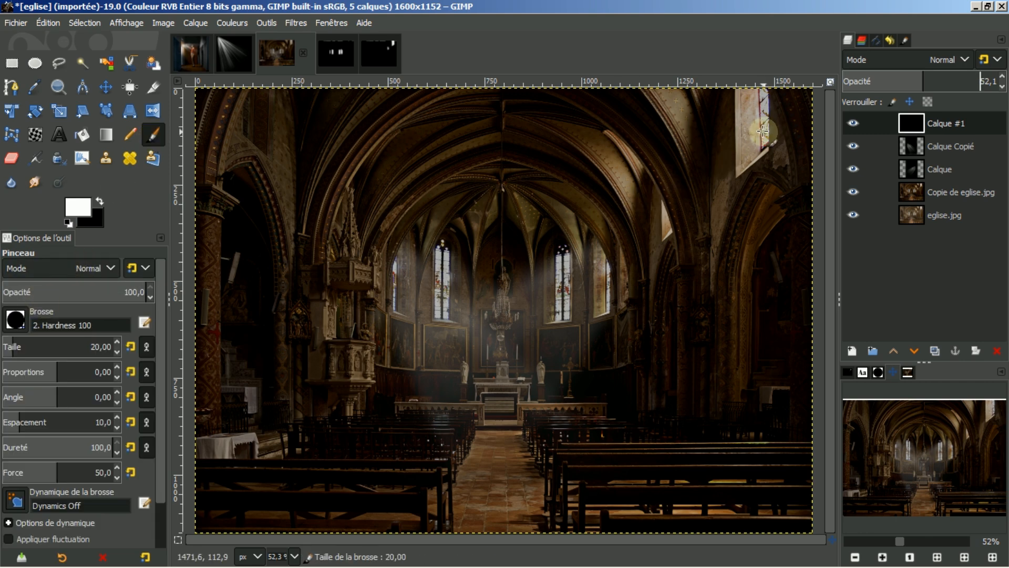
{"action": "key", "text": "bracketleft"}
{"action": "key", "text": "bracketleft"}
{"action": "key", "text": "bracketleft"}
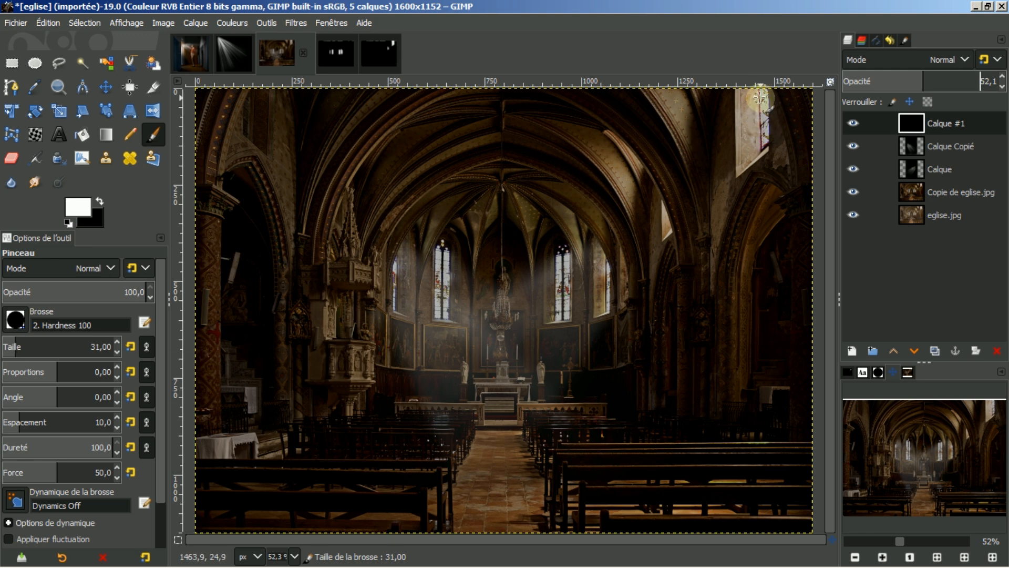
{"action": "left_click", "coordinate": [765, 144], "text": "shift"}
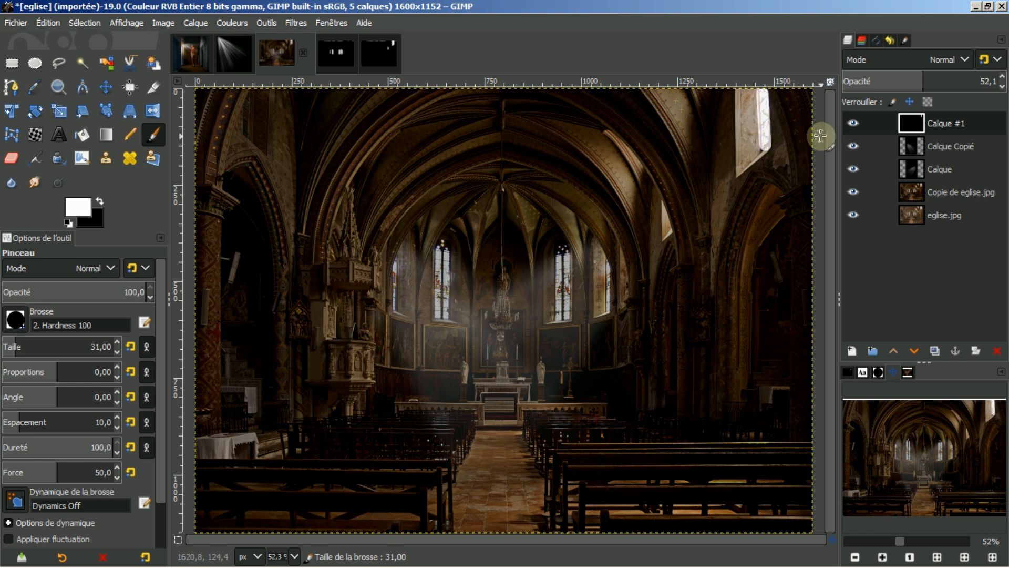
{"action": "left_click_drag", "start_coordinate": [926, 76], "coordinate": [1005, 74]}
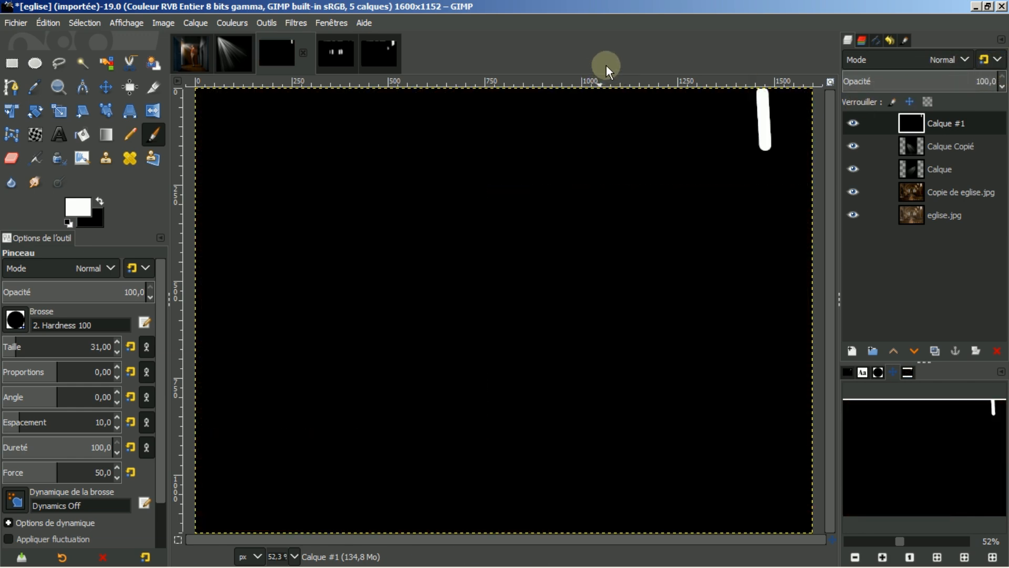
Step: Apply the G'MIC Light Rays filter to the painted layer, with the centre at X 96.80 and Y 4.07
{"action": "left_click", "coordinate": [294, 22]}
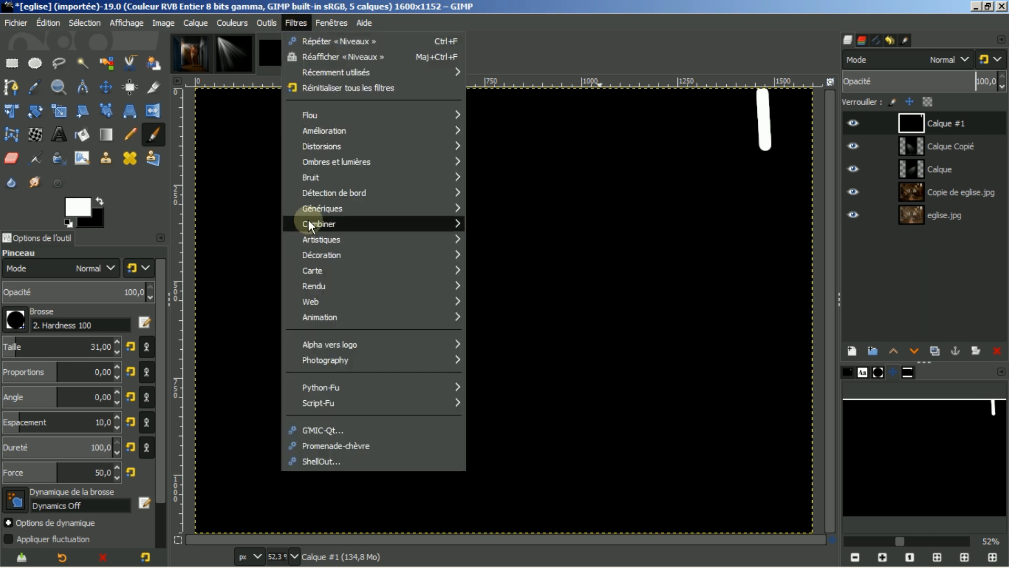
{"action": "left_click", "coordinate": [317, 429]}
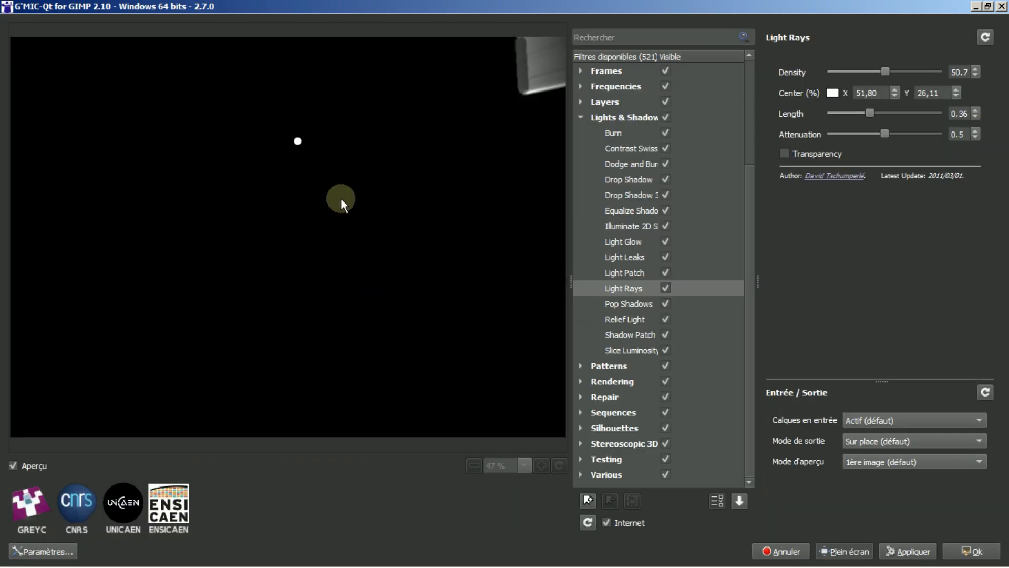
{"action": "left_click_drag", "start_coordinate": [298, 140], "coordinate": [332, 140]}
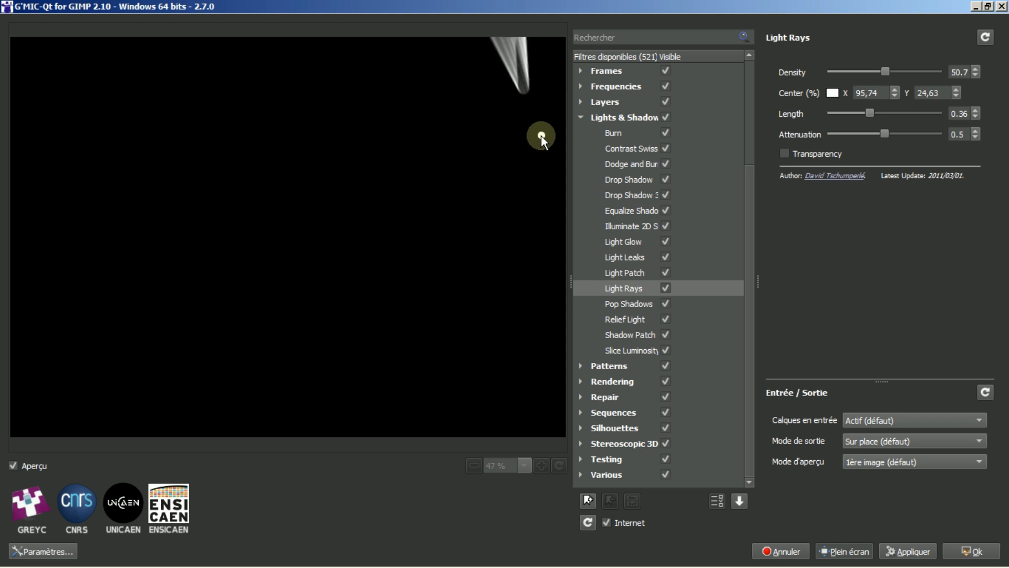
{"action": "left_click_drag", "start_coordinate": [540, 135], "coordinate": [548, 56]}
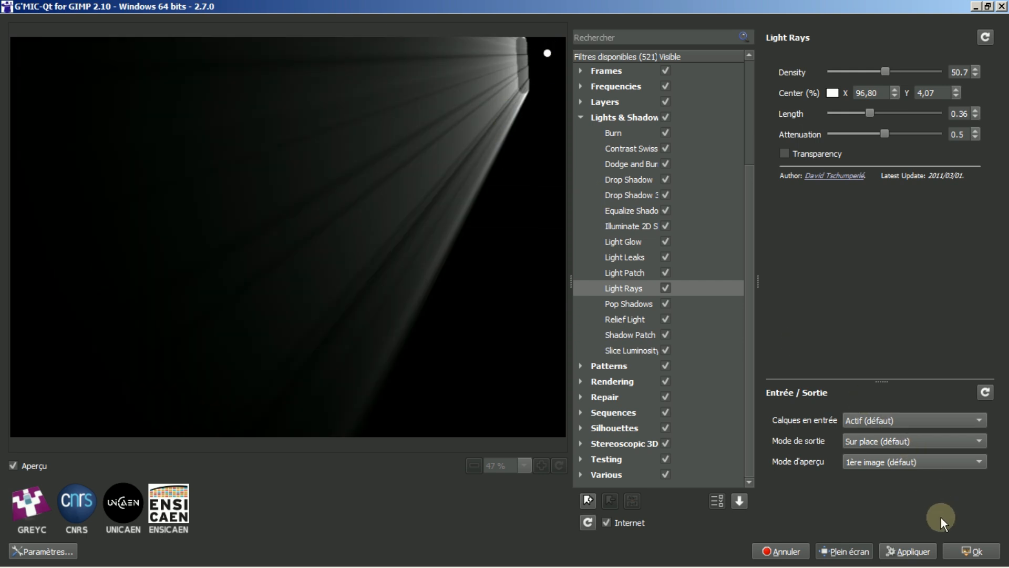
{"action": "left_click", "coordinate": [970, 552]}
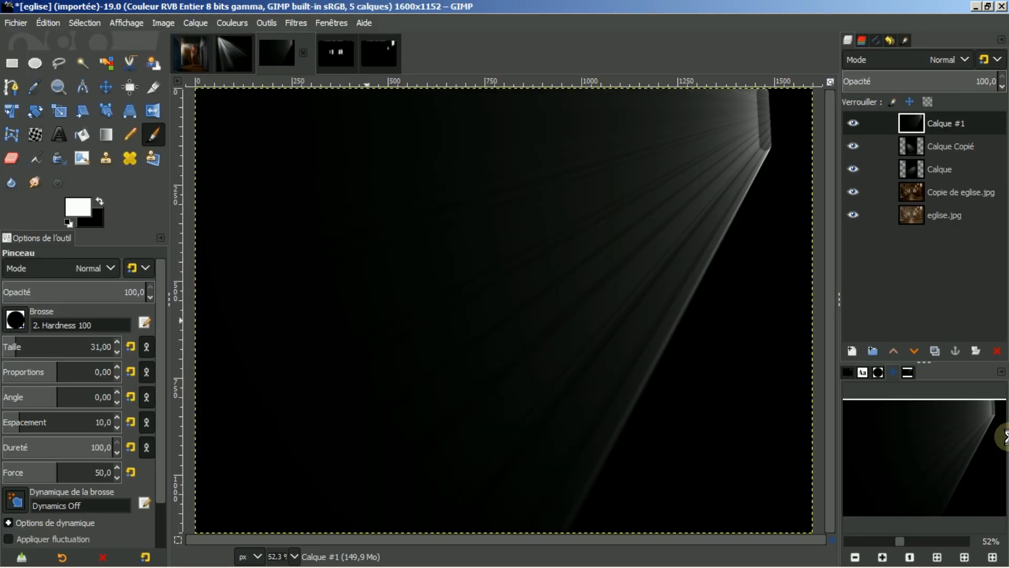
Step: Set the Calque #1 rays layer to Écran mode and apply a Gaussian blur of 17.79 on both axes
{"action": "left_click", "coordinate": [954, 59]}
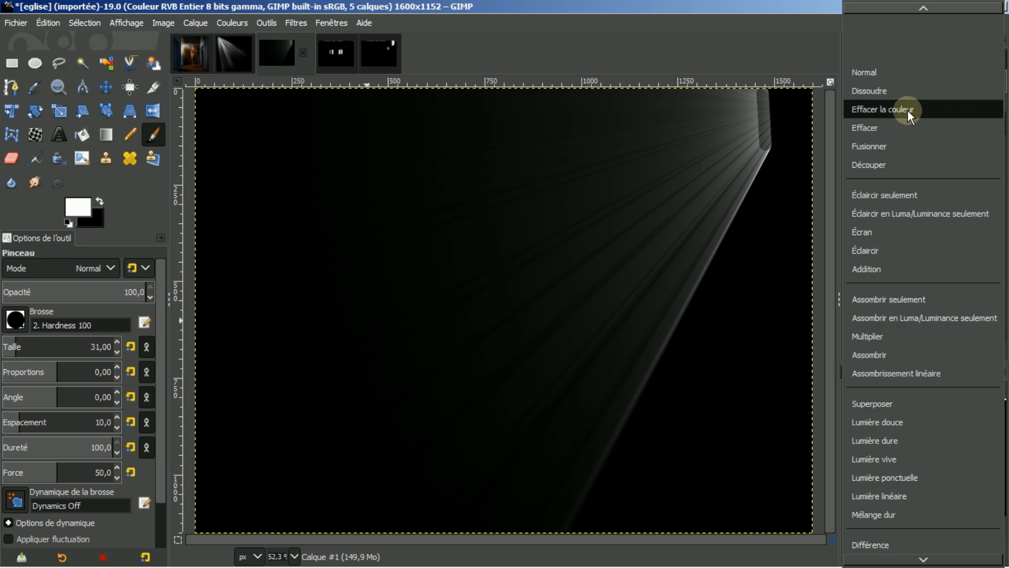
{"action": "left_click", "coordinate": [862, 232]}
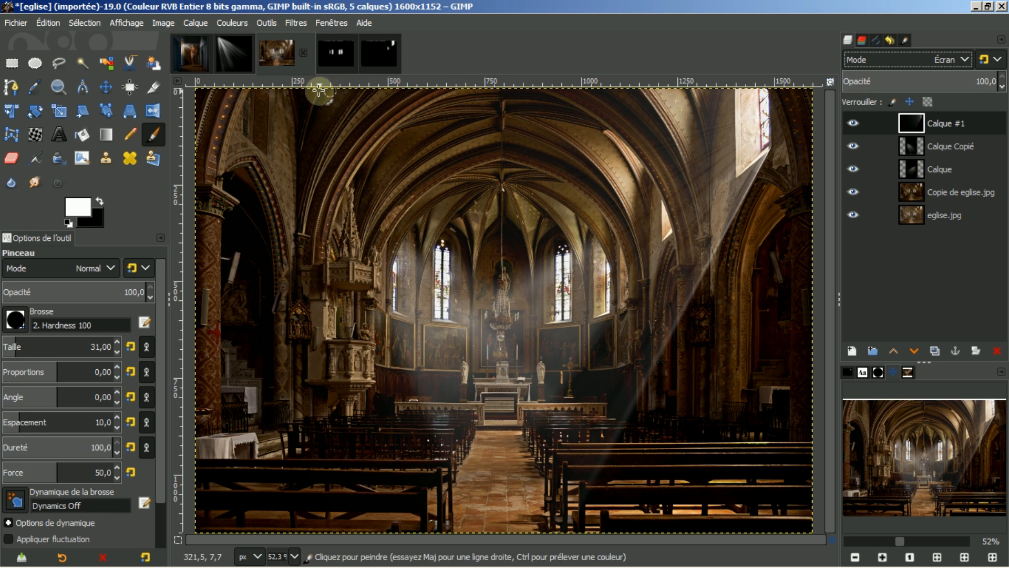
{"action": "left_click", "coordinate": [296, 23]}
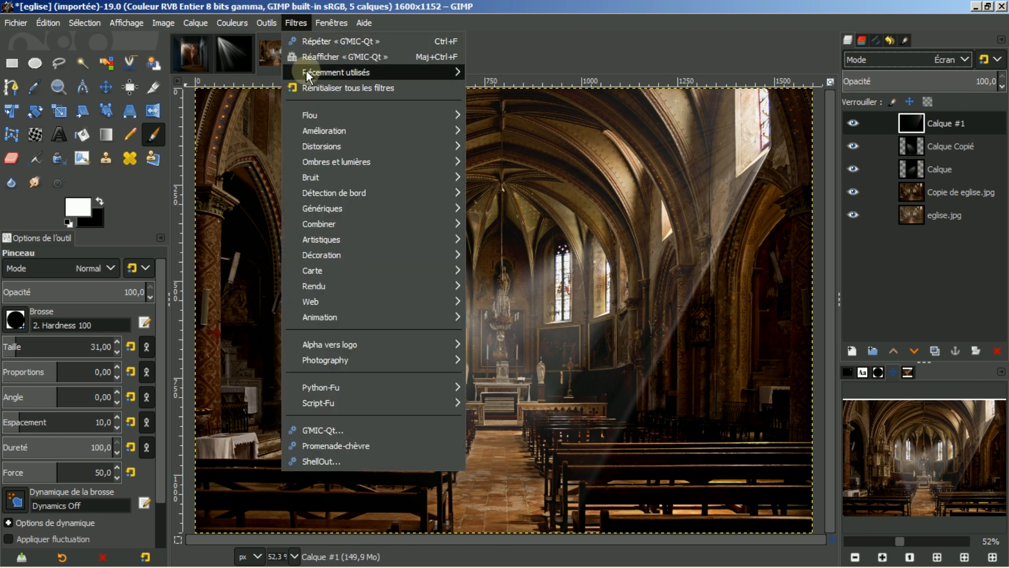
{"action": "mouse_move", "coordinate": [327, 115]}
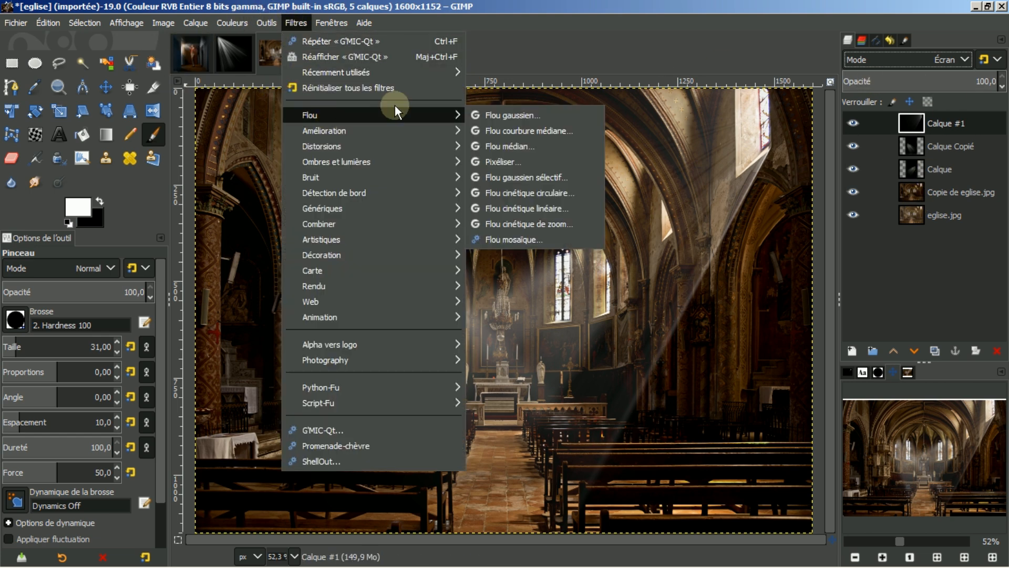
{"action": "left_click", "coordinate": [509, 118]}
{"action": "left_click_drag", "start_coordinate": [105, 164], "coordinate": [120, 161]}
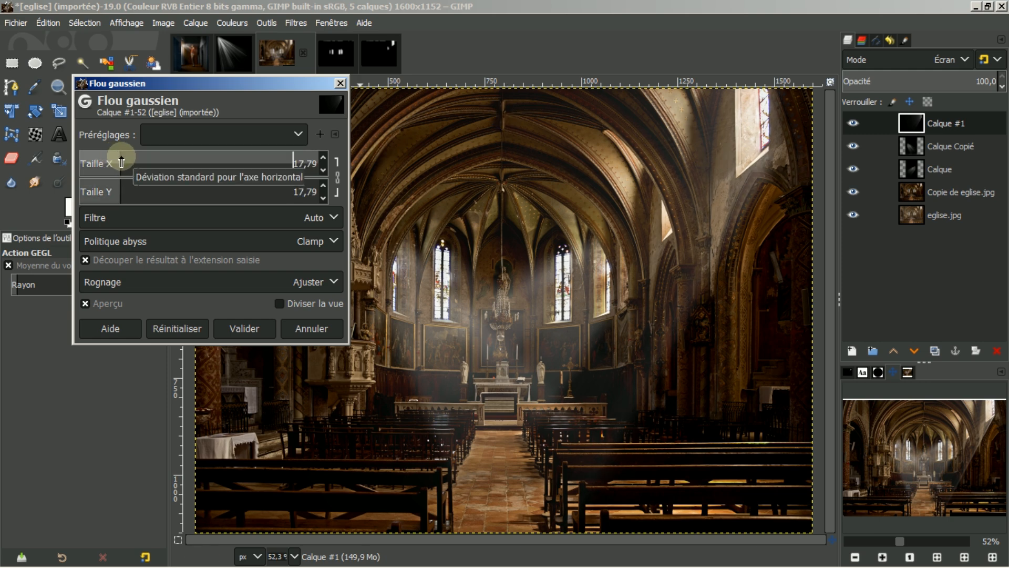
{"action": "left_click", "coordinate": [243, 328]}
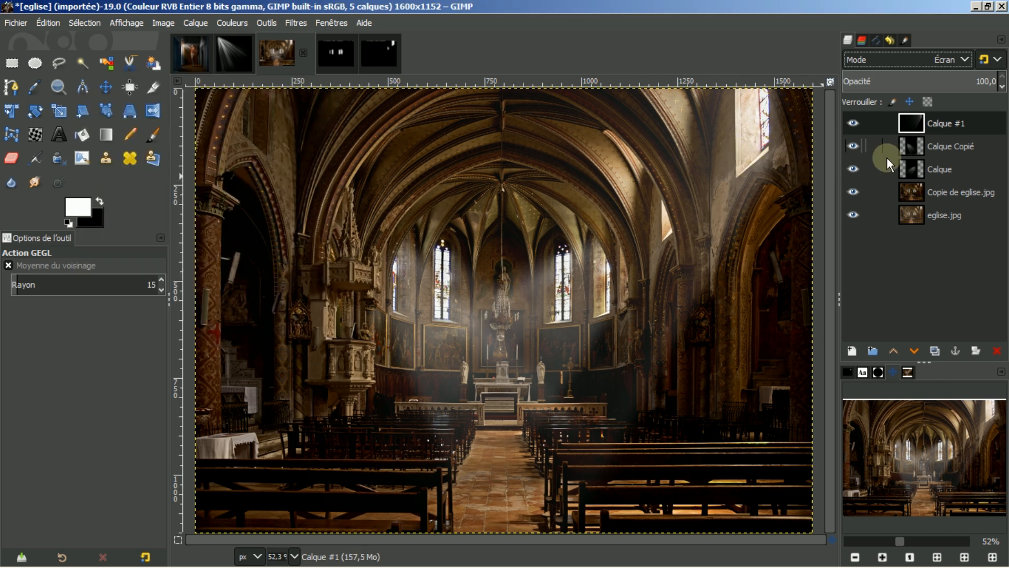
Step: Duplicate the blurred Calque #1 rays layer and lower the copy's opacity to 40.3
{"action": "left_click", "coordinate": [934, 350]}
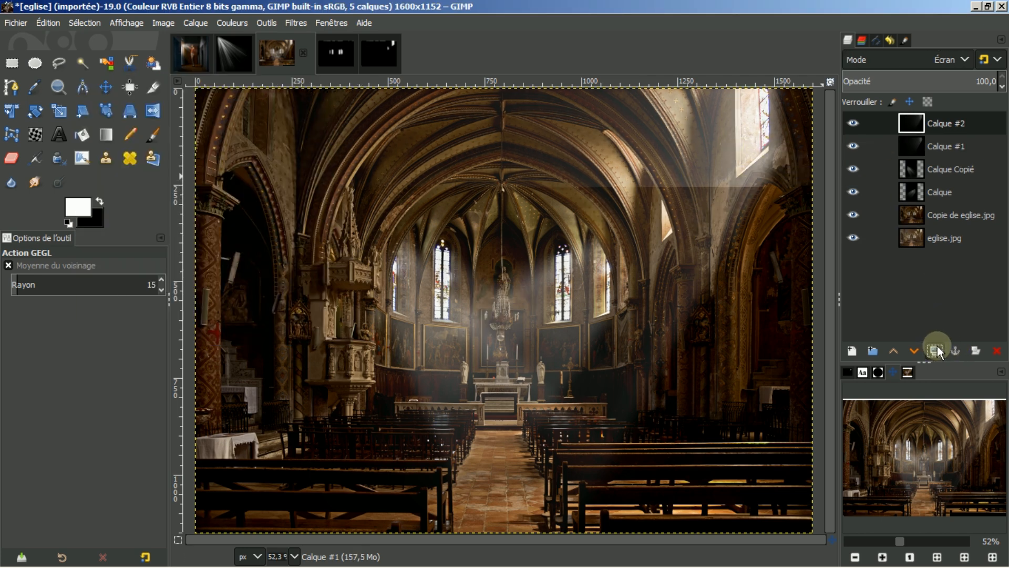
{"action": "left_click_drag", "start_coordinate": [954, 79], "coordinate": [916, 84]}
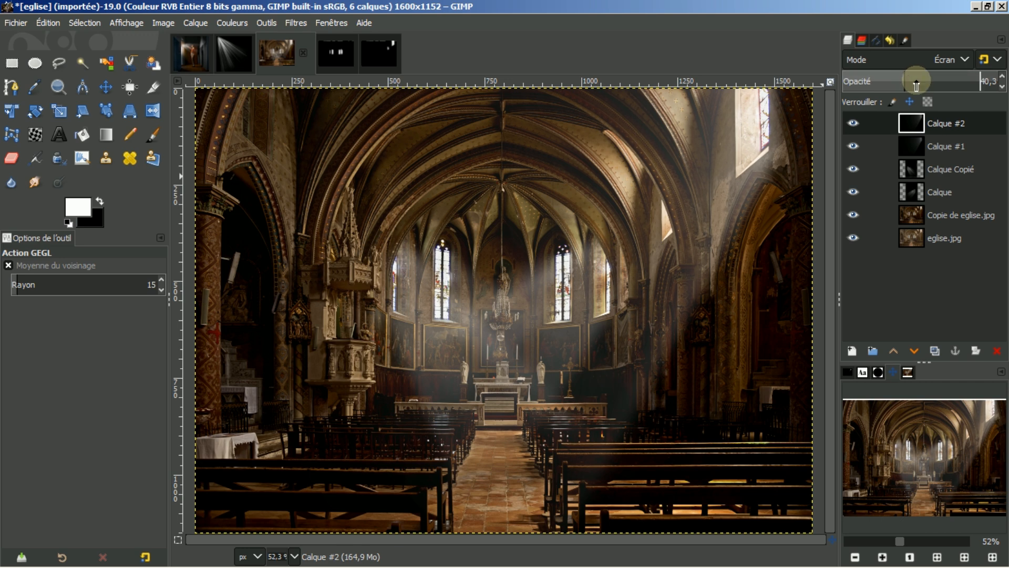